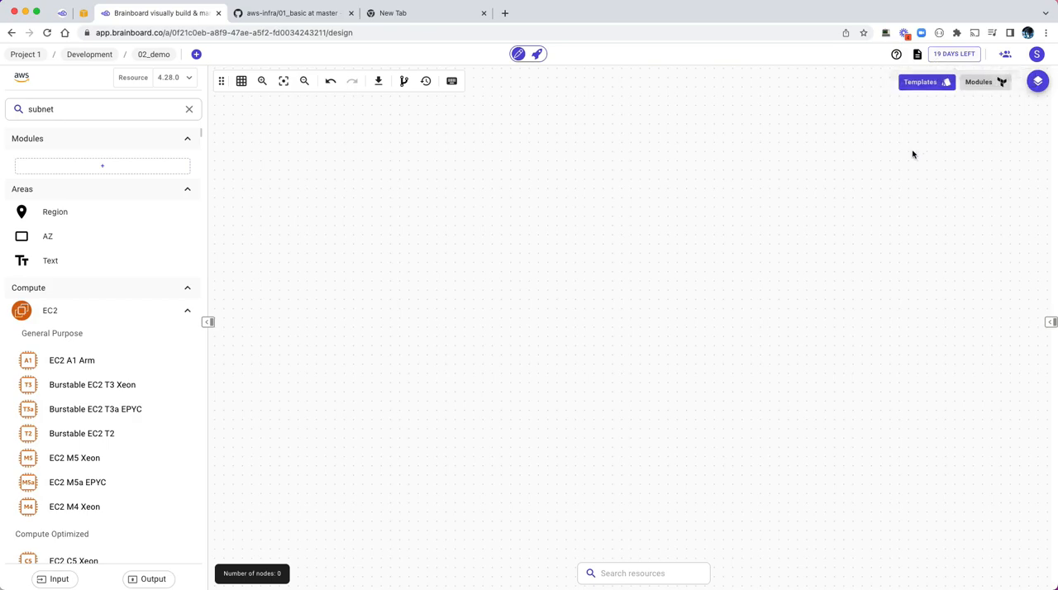
Step: Search the resources for vpc, place a VPC on the empty canvas and enlarge its frame
{"action": "left_click", "coordinate": [190, 109]}
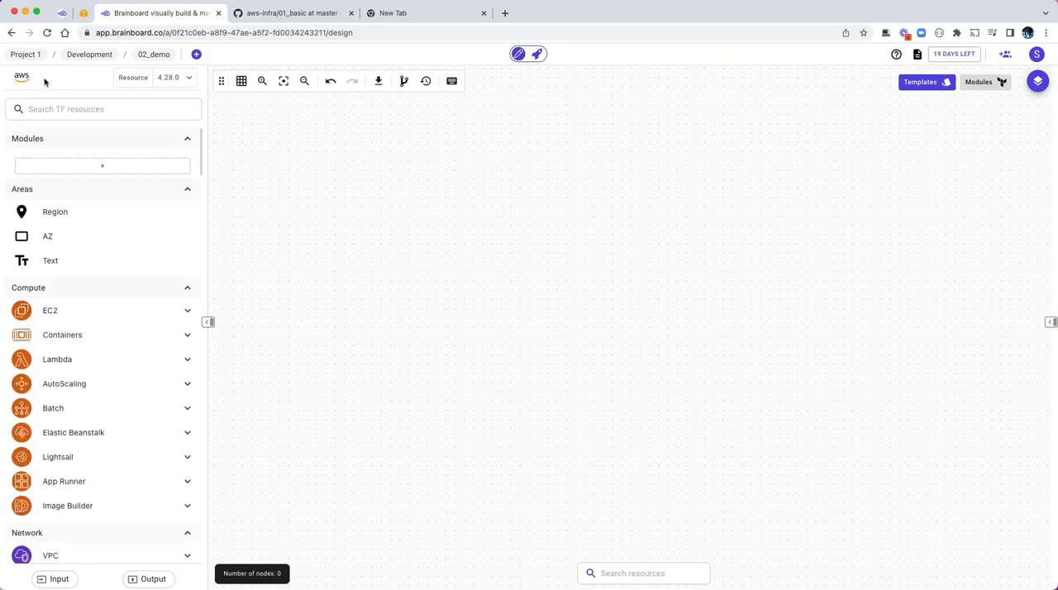
{"action": "left_click", "coordinate": [85, 112]}
{"action": "type", "text": "vp"}
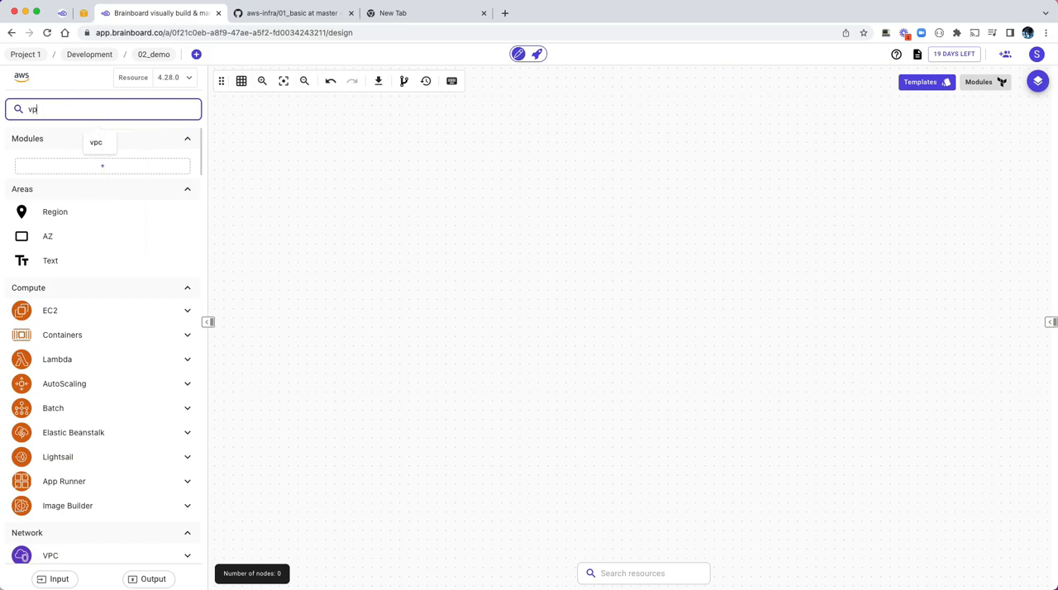
{"action": "type", "text": "c"}
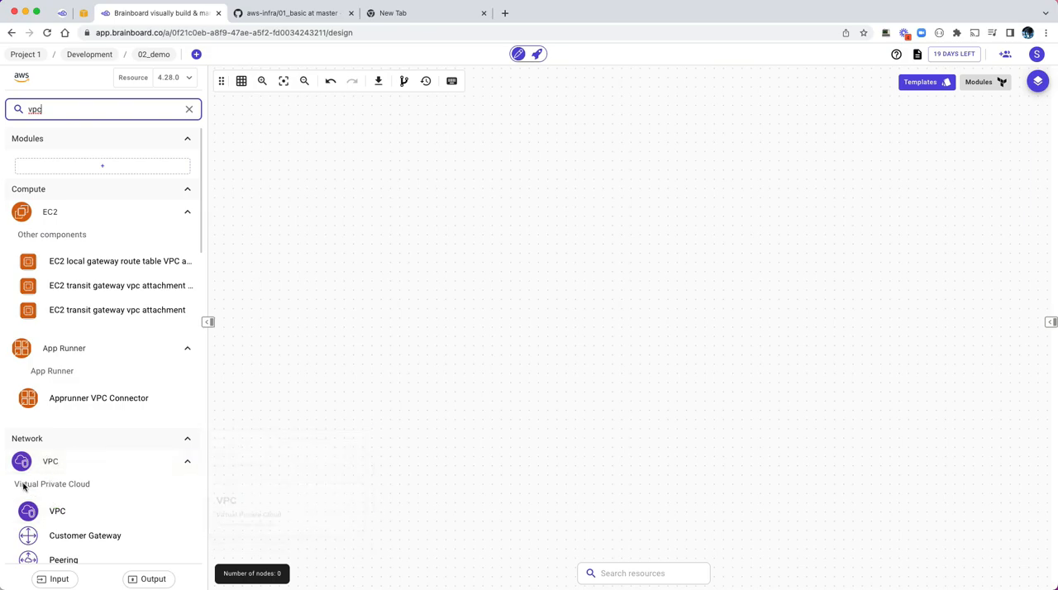
{"action": "left_click_drag", "start_coordinate": [70, 509], "coordinate": [166, 511]}
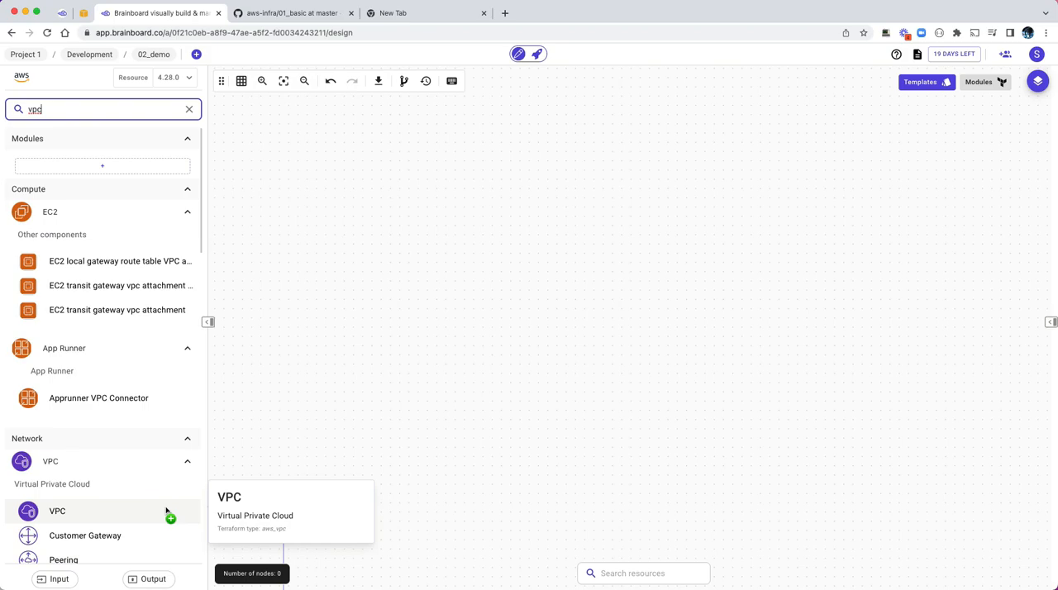
{"action": "left_click_drag", "start_coordinate": [166, 510], "coordinate": [190, 490]}
{"action": "left_click_drag", "start_coordinate": [59, 514], "coordinate": [387, 167]}
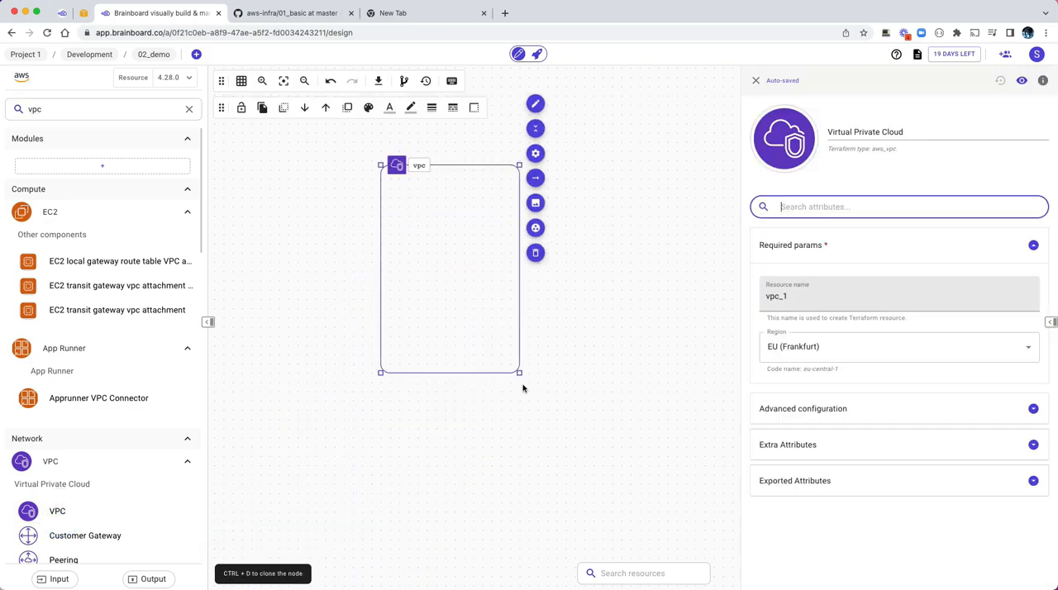
{"action": "left_click_drag", "start_coordinate": [519, 372], "coordinate": [673, 406]}
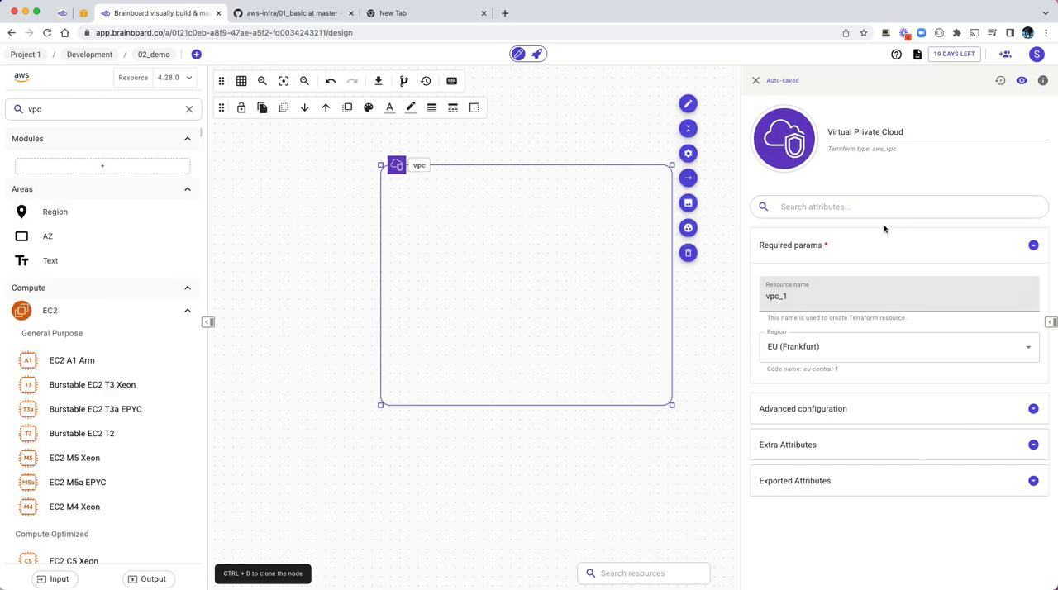
Step: Expand the VPC's advanced configuration and change the frame's label to MY VPC
{"action": "left_click", "coordinate": [803, 408]}
{"action": "scroll", "coordinate": [834, 383], "scroll_direction": "down", "scroll_amount": 1}
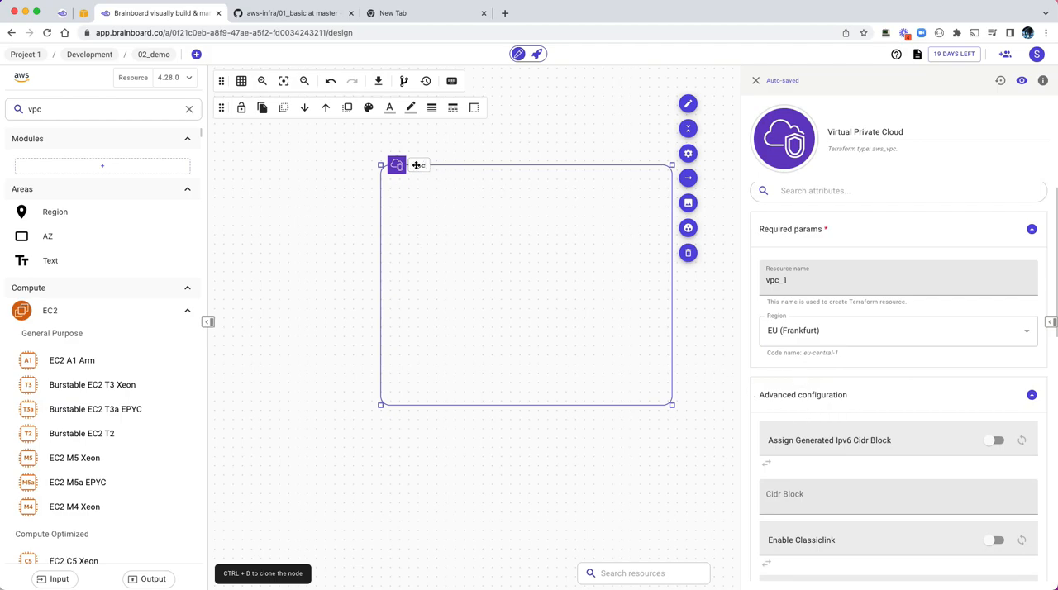
{"action": "left_click", "coordinate": [416, 166]}
{"action": "left_click", "coordinate": [418, 168]}
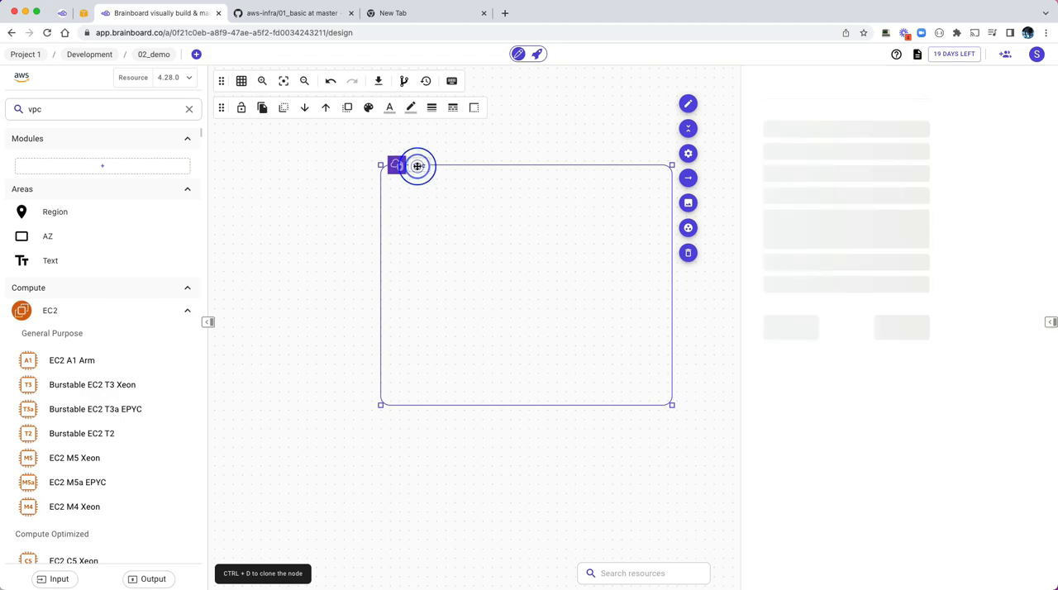
{"action": "double_click", "coordinate": [418, 165]}
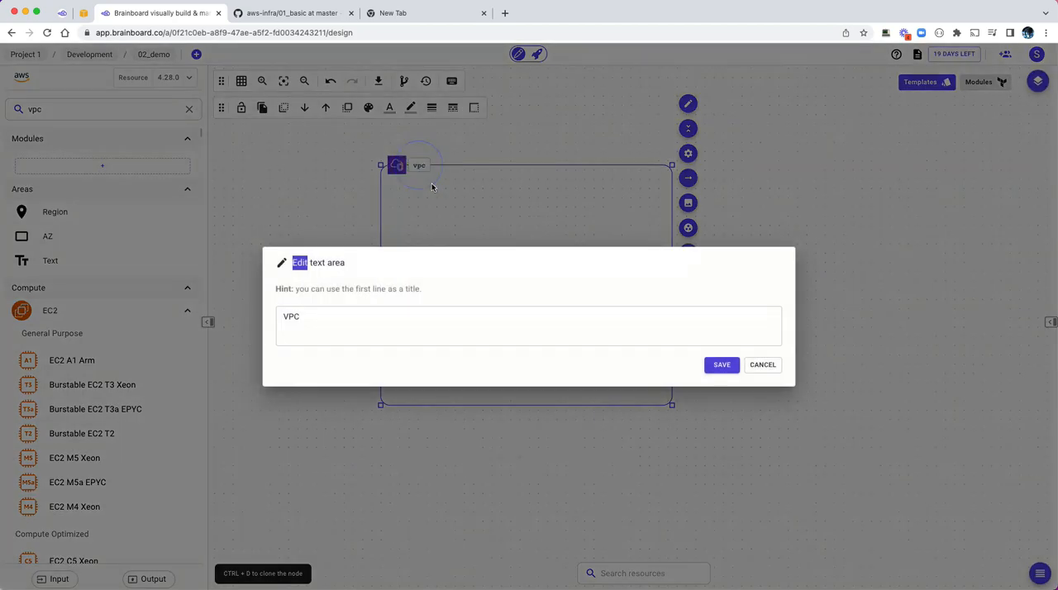
{"action": "left_click", "coordinate": [360, 327]}
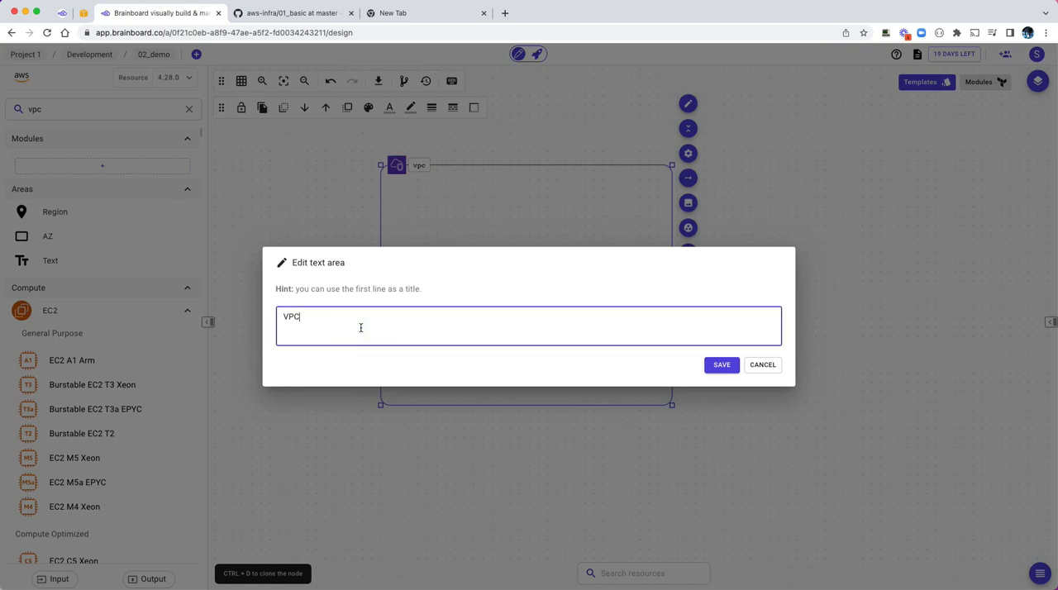
{"action": "type", "text": "MY"}
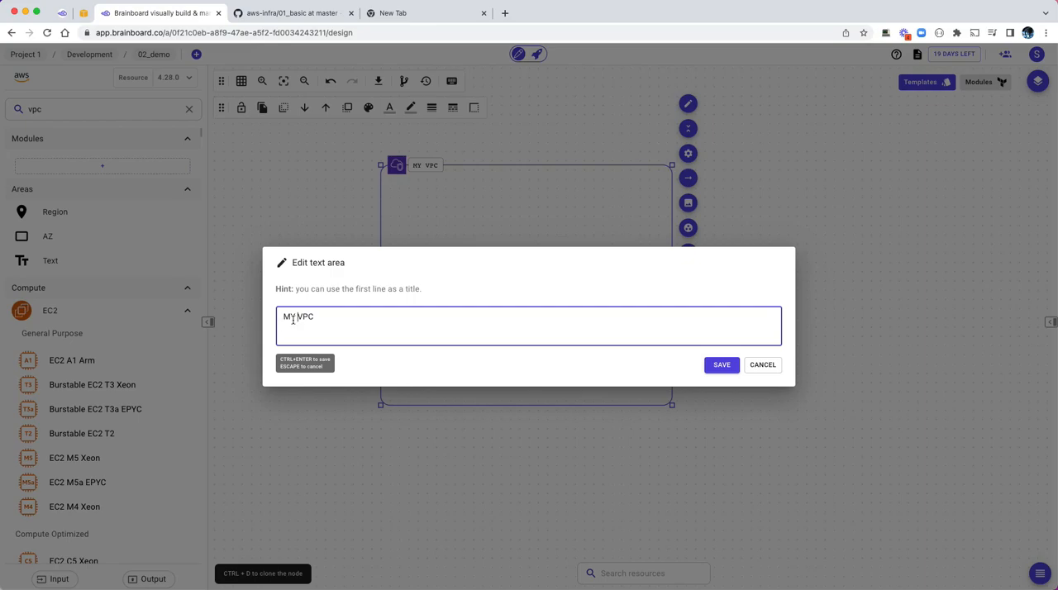
{"action": "left_click", "coordinate": [721, 365]}
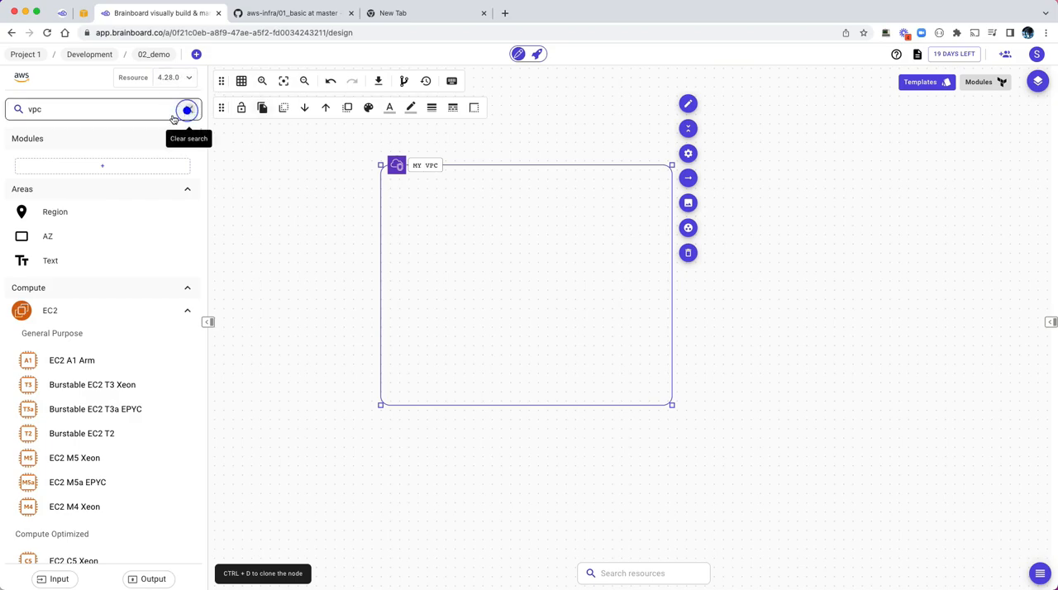
Step: Search the resources for subnet, place a VPC Subnet inside MY VPC and label it public subnet
{"action": "left_click", "coordinate": [120, 112]}
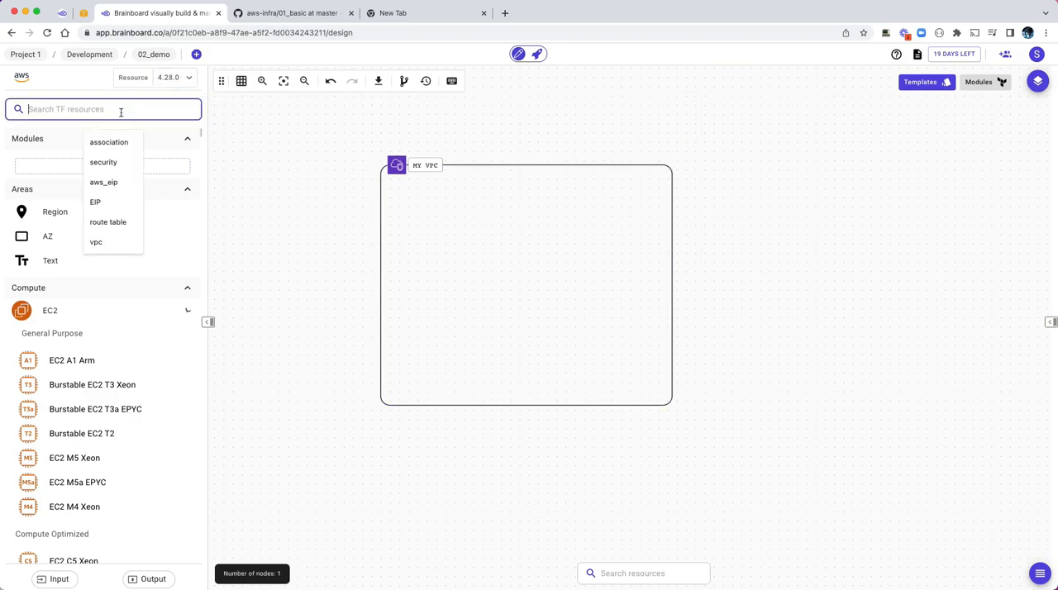
{"action": "type", "text": "su"}
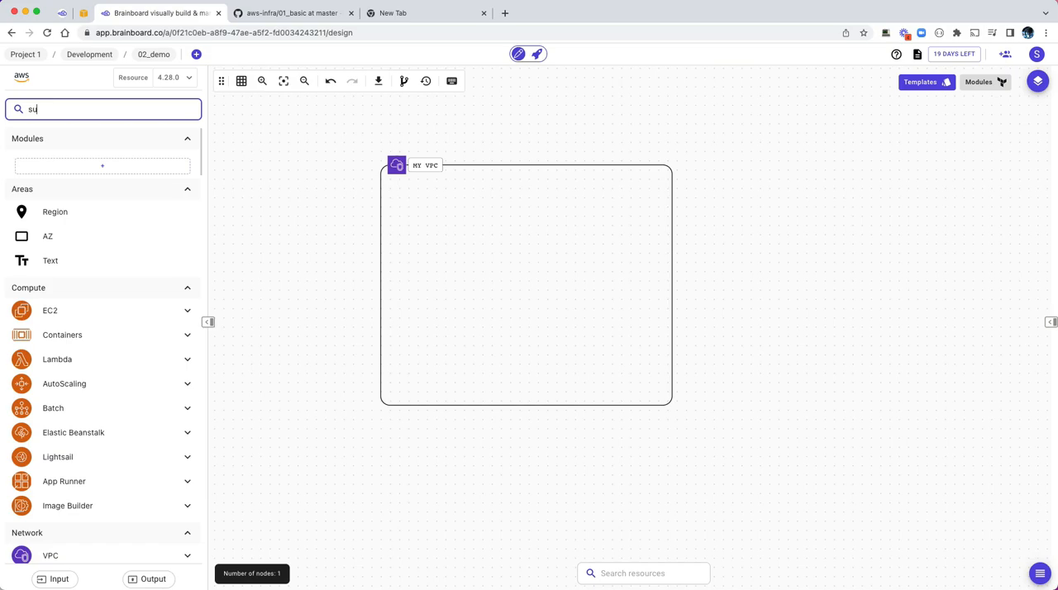
{"action": "type", "text": "bnet"}
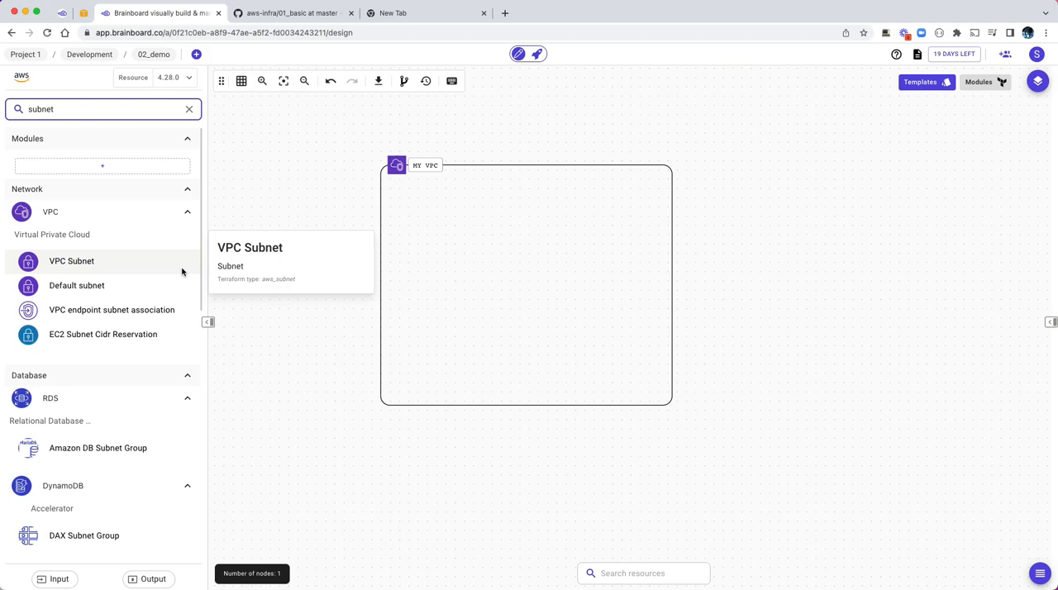
{"action": "left_click_drag", "start_coordinate": [51, 263], "coordinate": [430, 211]}
{"action": "left_click", "coordinate": [468, 202]}
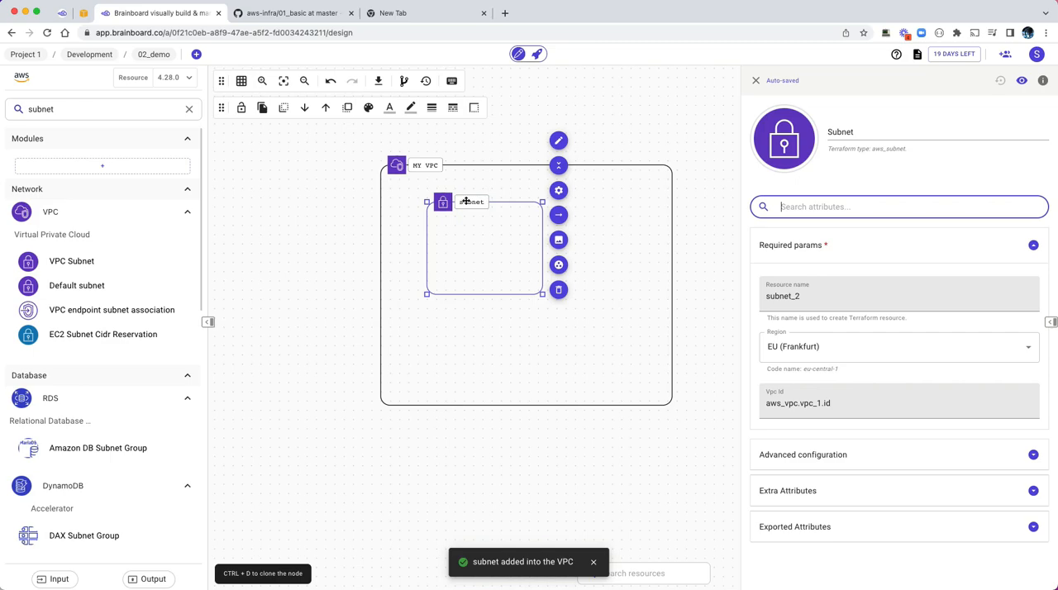
{"action": "double_click", "coordinate": [463, 201]}
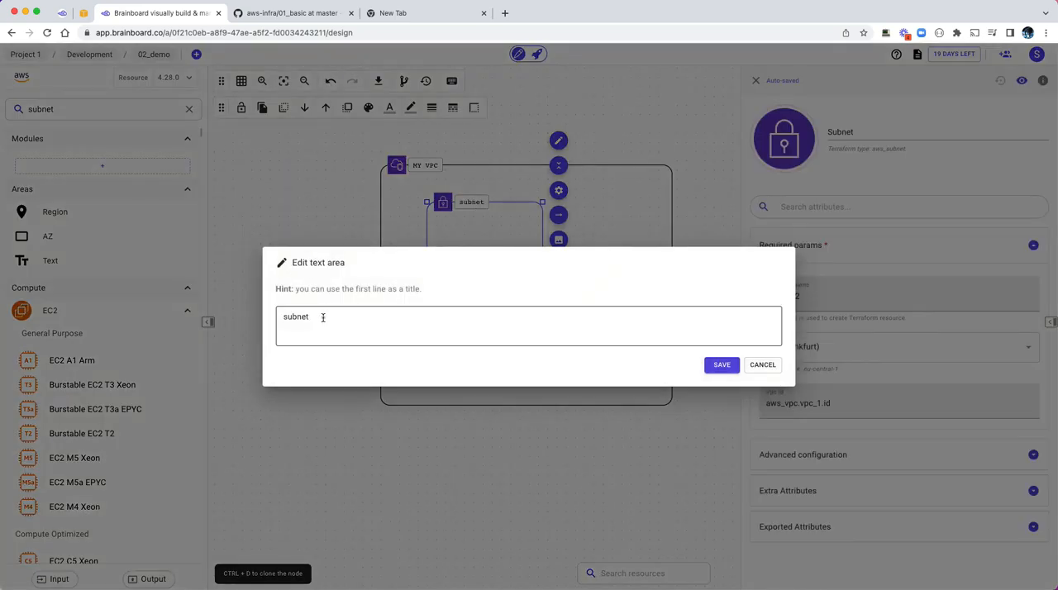
{"action": "left_click", "coordinate": [322, 317]}
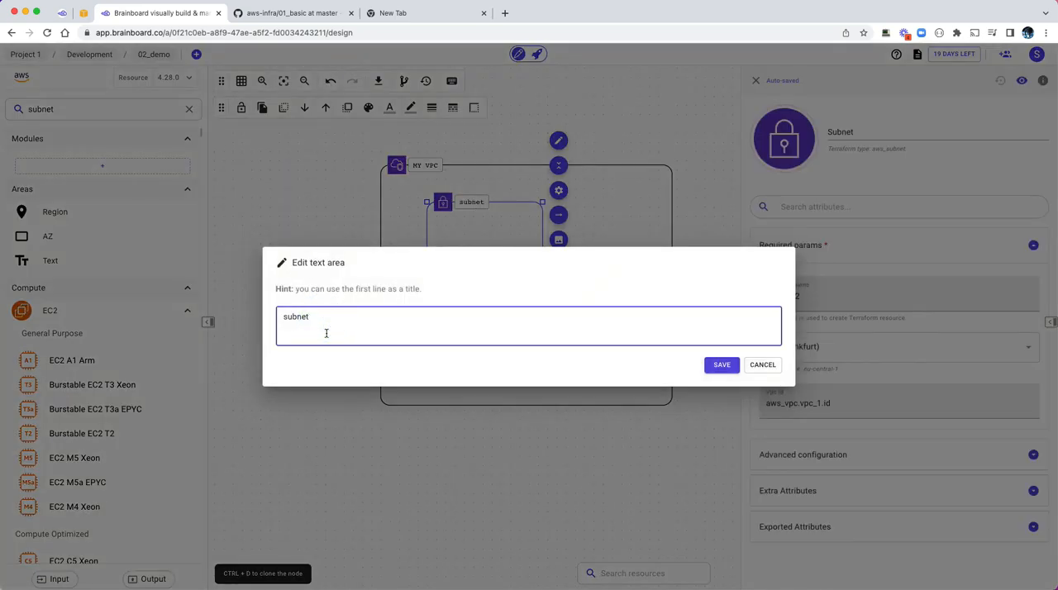
{"action": "type", "text": "public"}
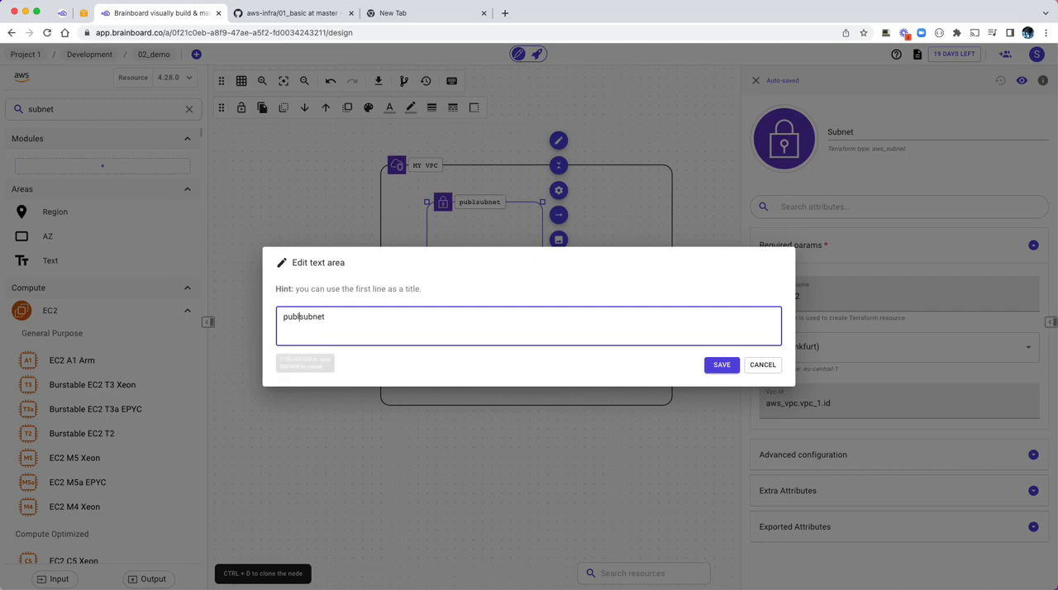
{"action": "left_click", "coordinate": [716, 367]}
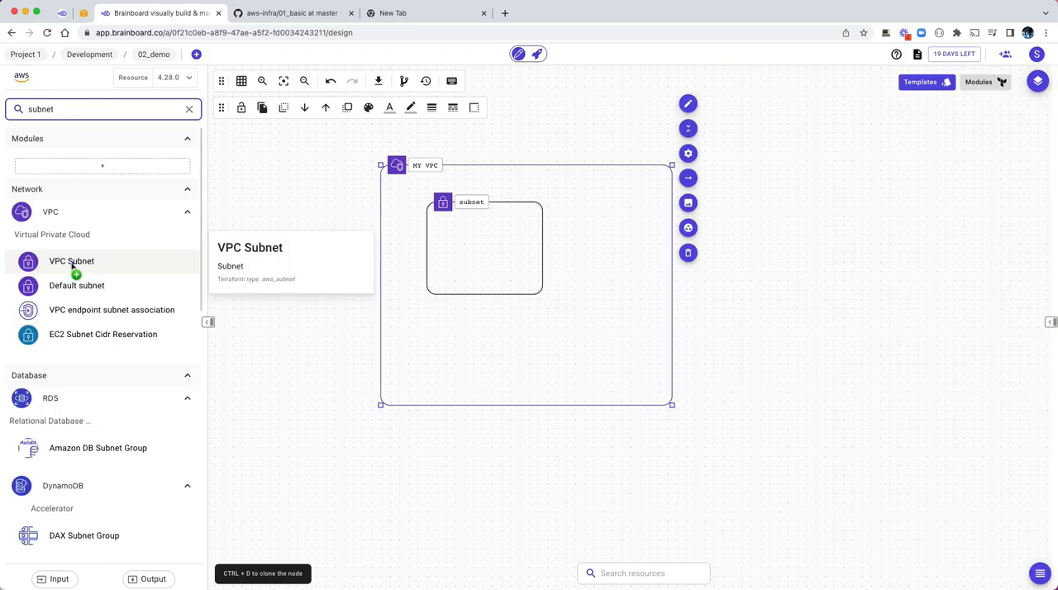
Step: Place a second VPC Subnet inside MY VPC below the first one and label it private subnet
{"action": "left_click_drag", "start_coordinate": [72, 263], "coordinate": [475, 312]}
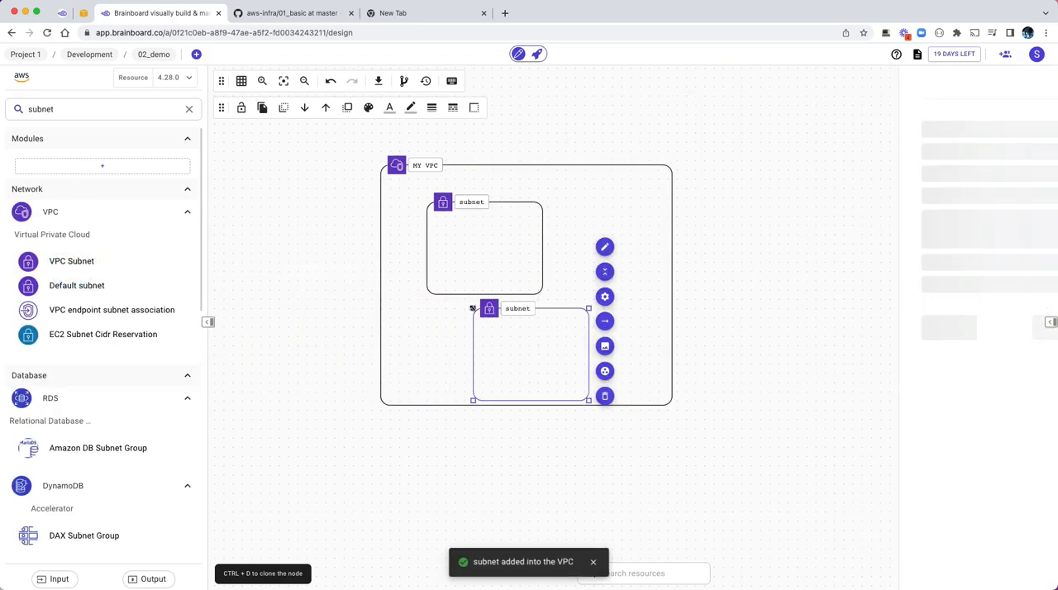
{"action": "left_click", "coordinate": [511, 308]}
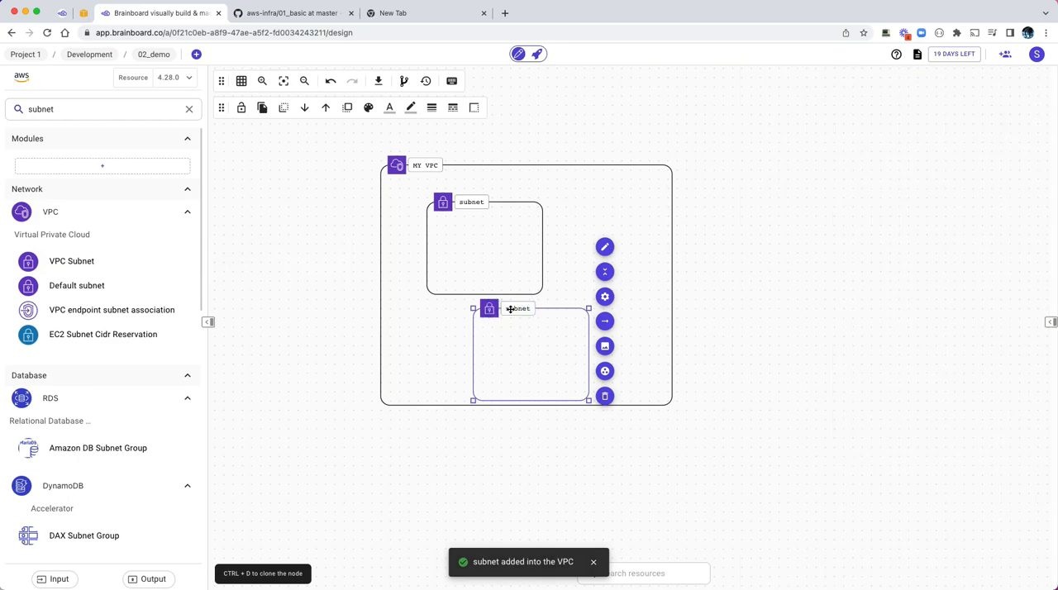
{"action": "left_click", "coordinate": [510, 311]}
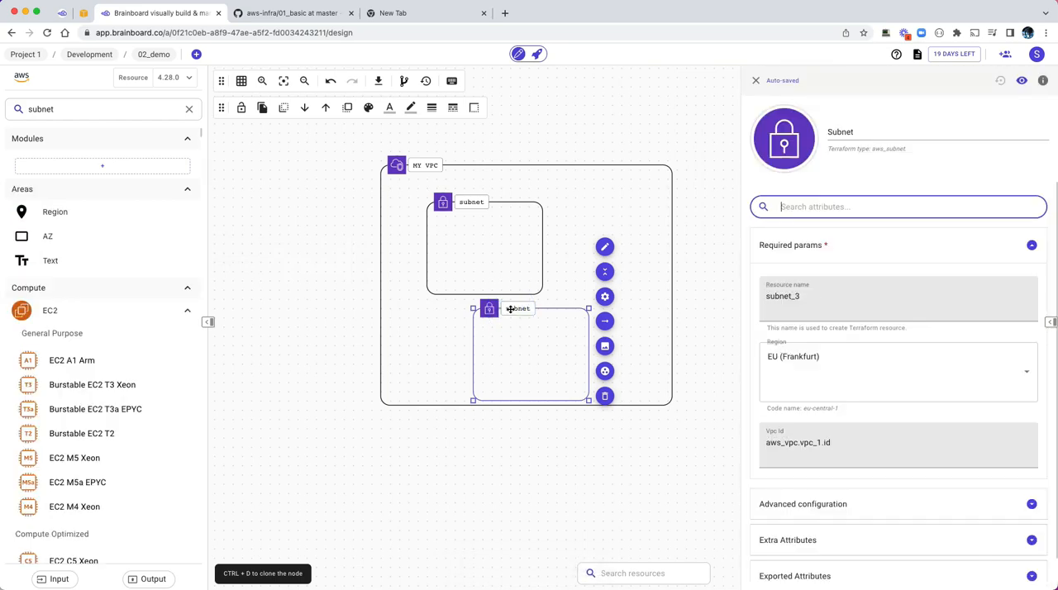
{"action": "double_click", "coordinate": [508, 308]}
{"action": "left_click", "coordinate": [507, 307]}
{"action": "left_click", "coordinate": [429, 318]}
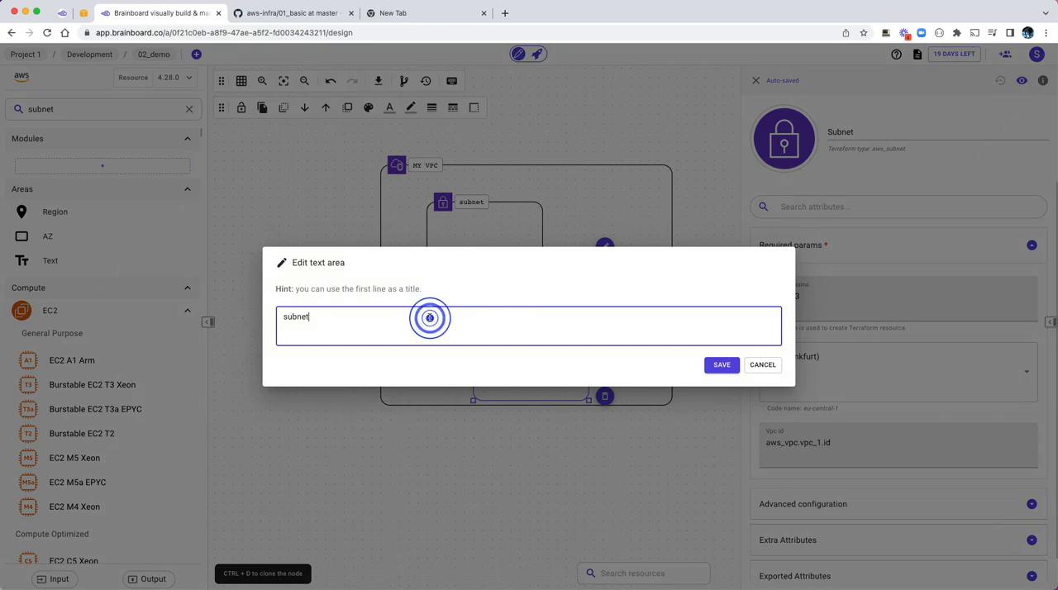
{"action": "type", "text": "private"}
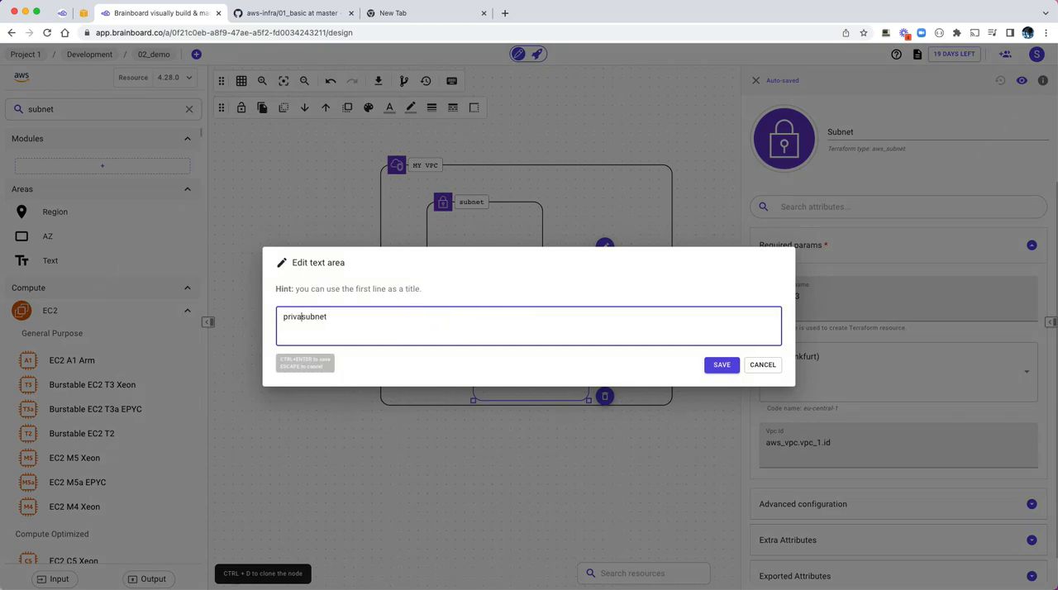
{"action": "left_click", "coordinate": [717, 365]}
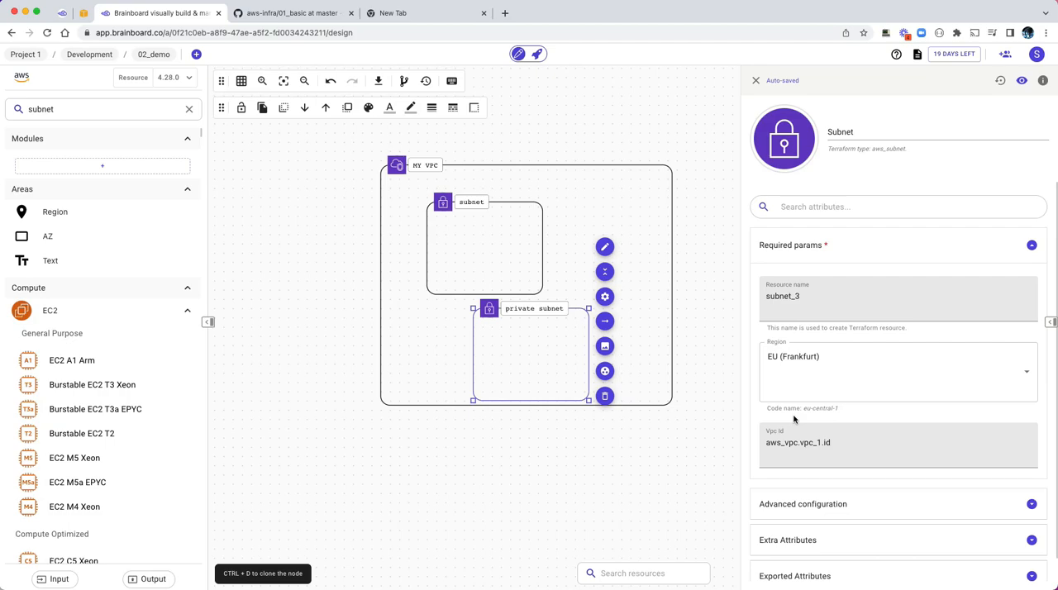
Step: Add a Burstable EC2 T2 instance to each of the two subnets, with the subnet as main parent and VPC configuration inherited
{"action": "left_click", "coordinate": [70, 435]}
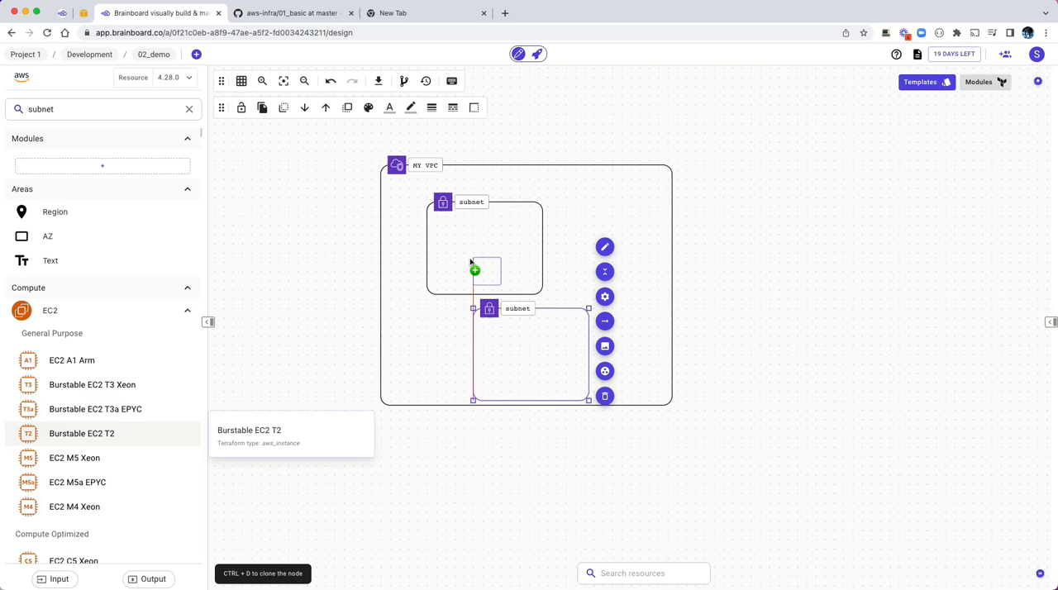
{"action": "left_click", "coordinate": [470, 239]}
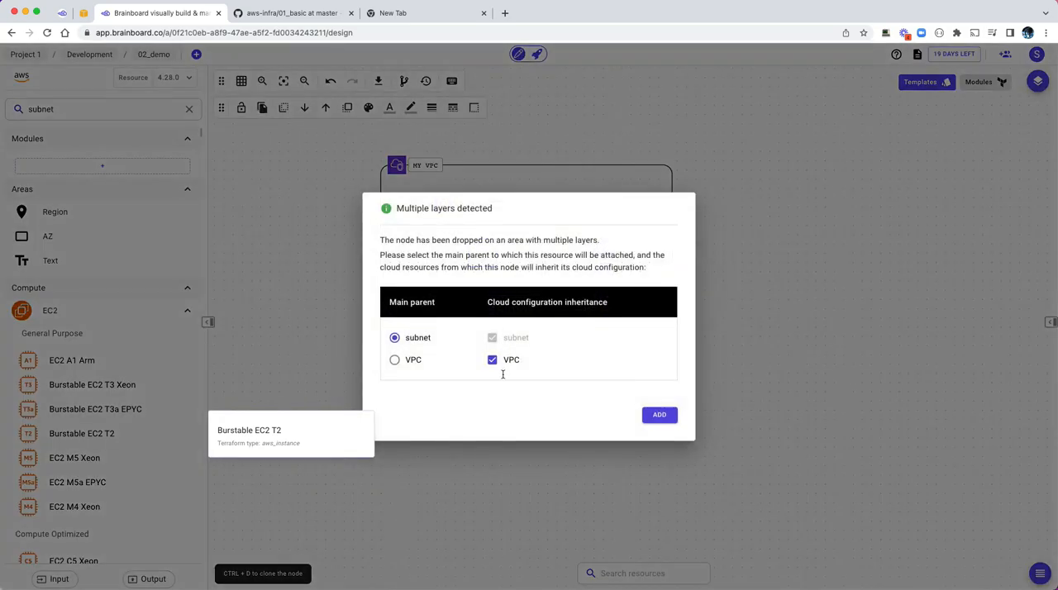
{"action": "left_click", "coordinate": [659, 416]}
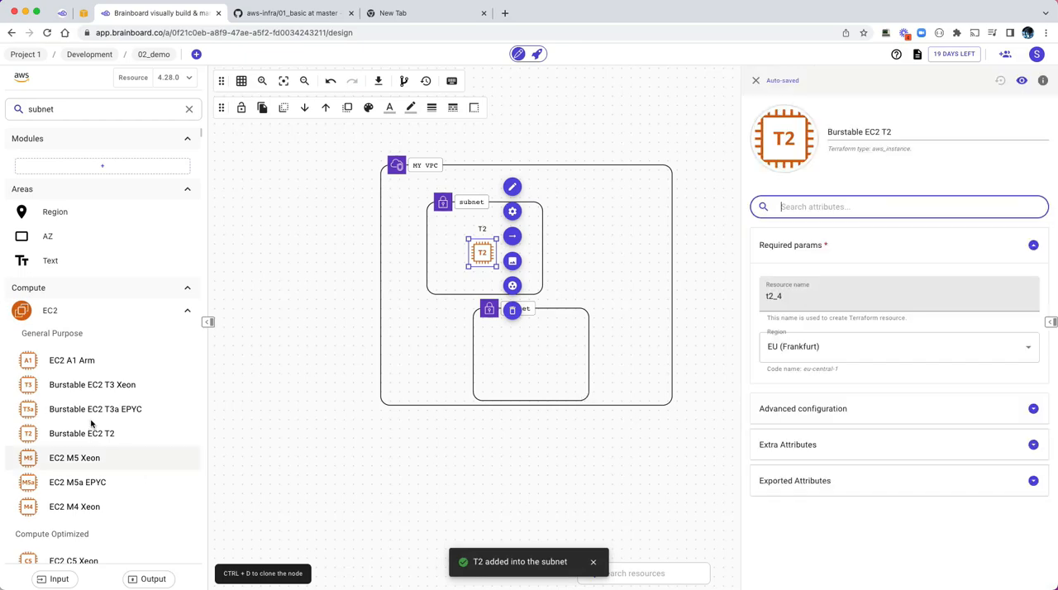
{"action": "left_click_drag", "start_coordinate": [82, 434], "coordinate": [520, 363]}
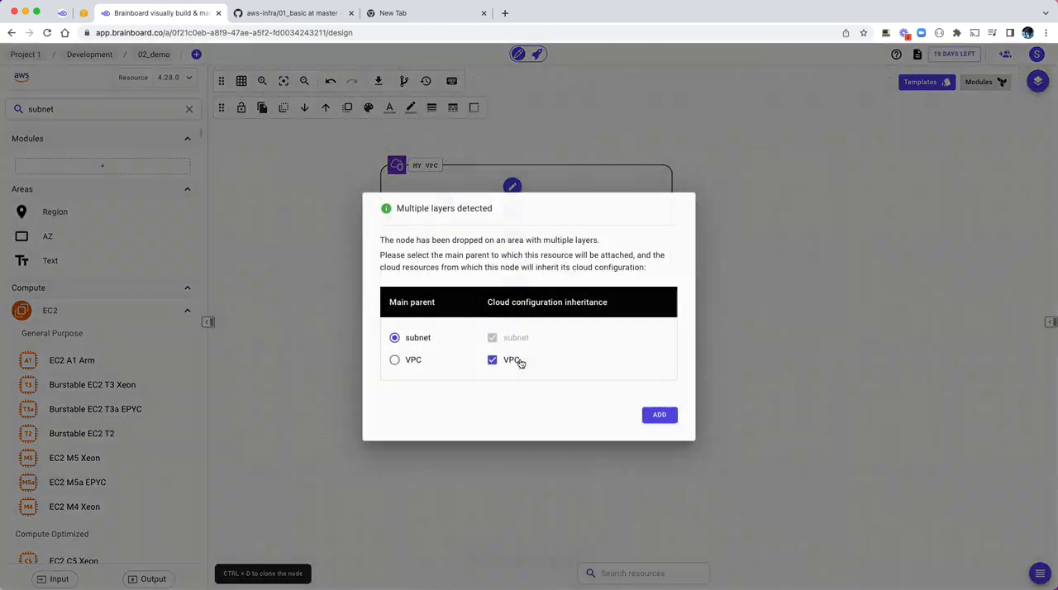
{"action": "left_click", "coordinate": [659, 416]}
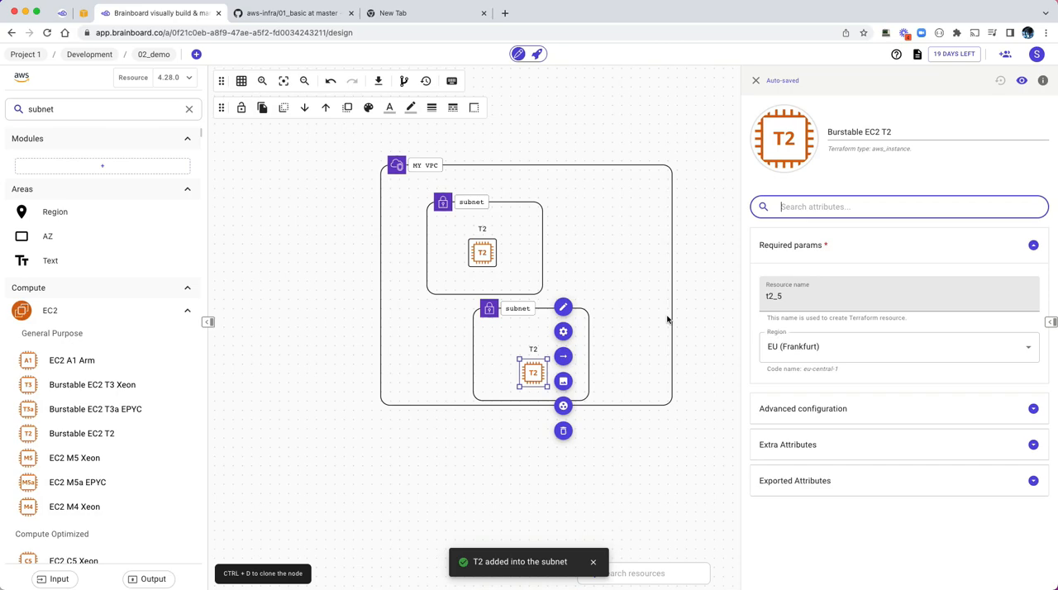
{"action": "left_click", "coordinate": [460, 446]}
{"action": "left_click", "coordinate": [461, 442]}
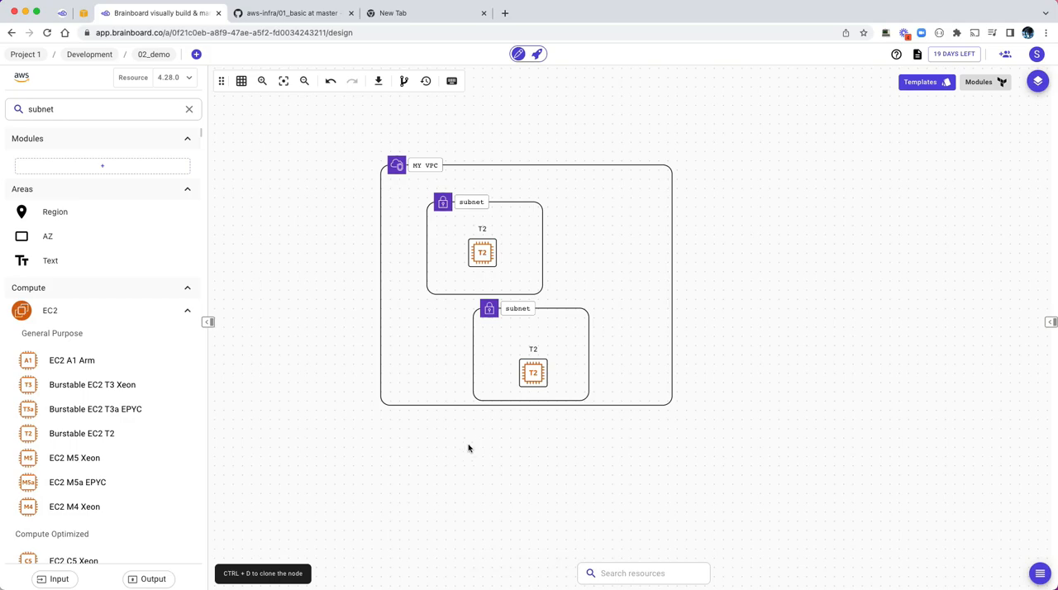
Step: Show the generated Terraform code, check the list of available files and read through main.tf
{"action": "left_click", "coordinate": [1050, 323]}
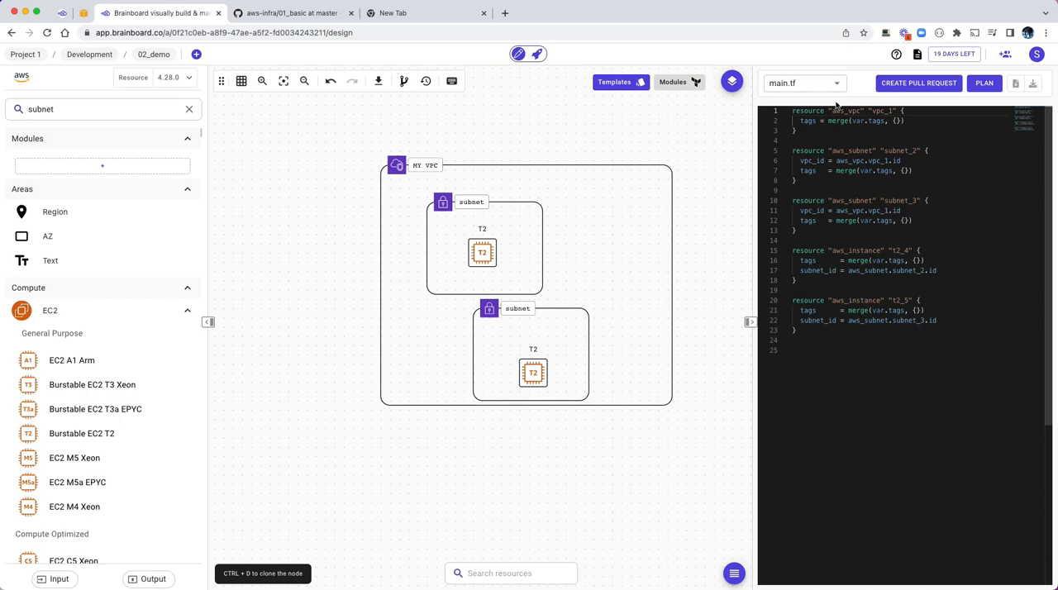
{"action": "left_click", "coordinate": [836, 86]}
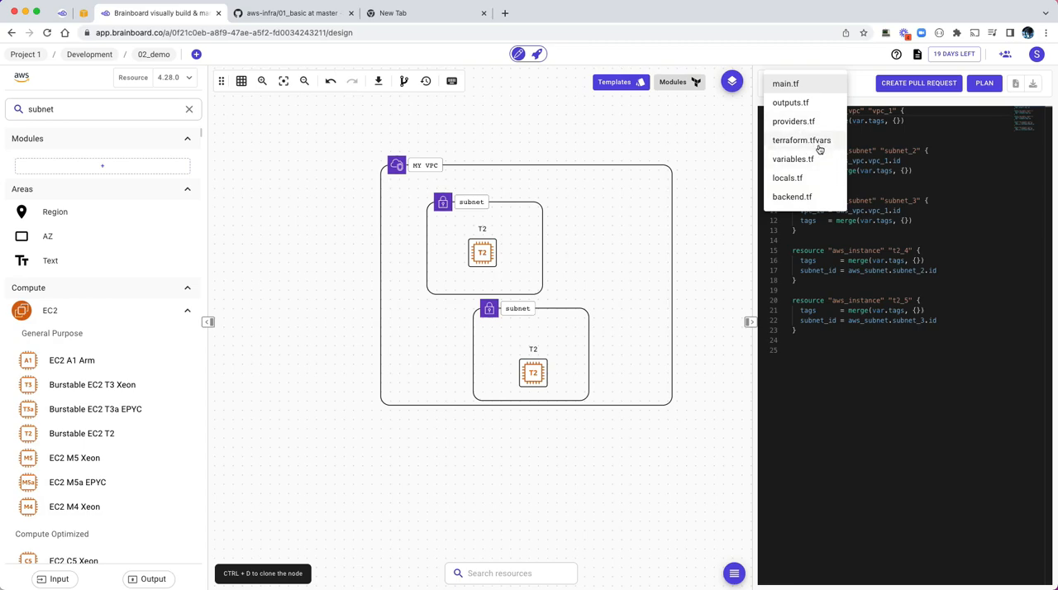
{"action": "left_click", "coordinate": [865, 240]}
{"action": "scroll", "coordinate": [863, 236], "scroll_direction": "down", "scroll_amount": 5}
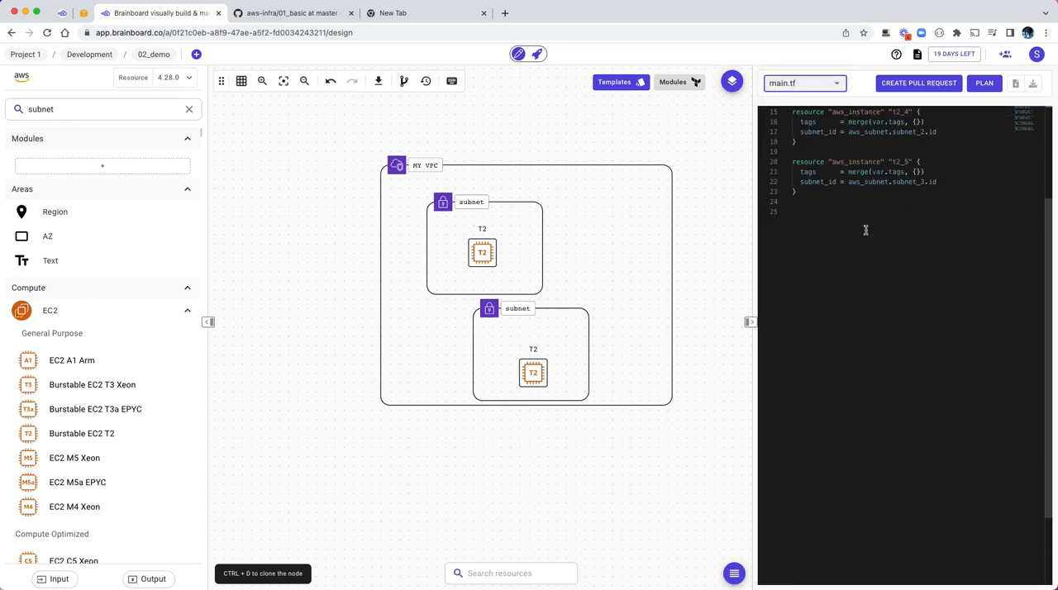
Step: Examine the VPC, subnet and instance resource blocks in main.tf from the beginning, including the tags of subnet_2
{"action": "scroll", "coordinate": [863, 237], "scroll_direction": "up", "scroll_amount": 5}
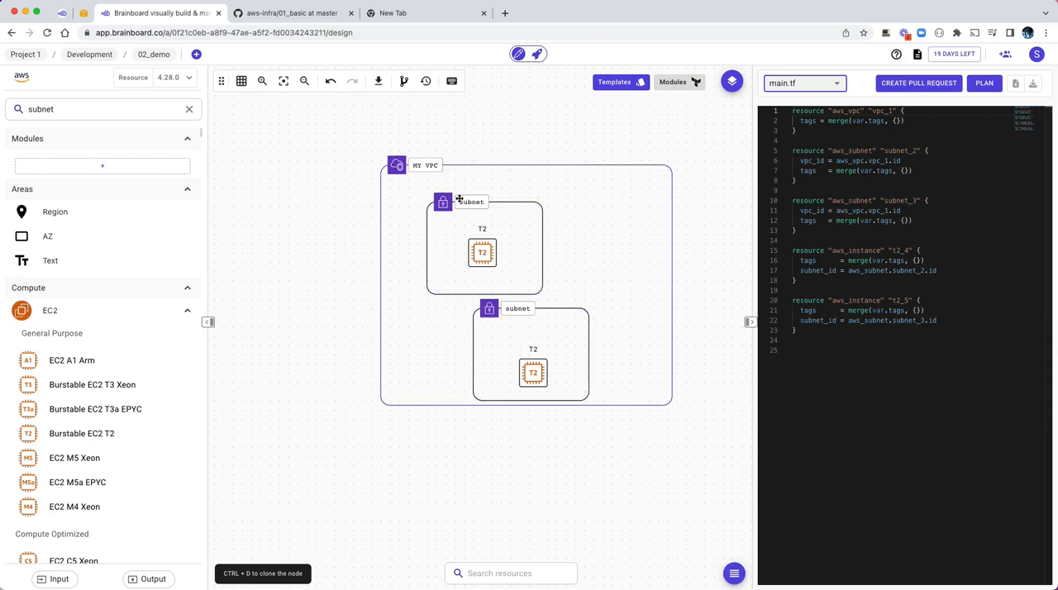
{"action": "left_click_drag", "start_coordinate": [856, 357], "coordinate": [778, 111]}
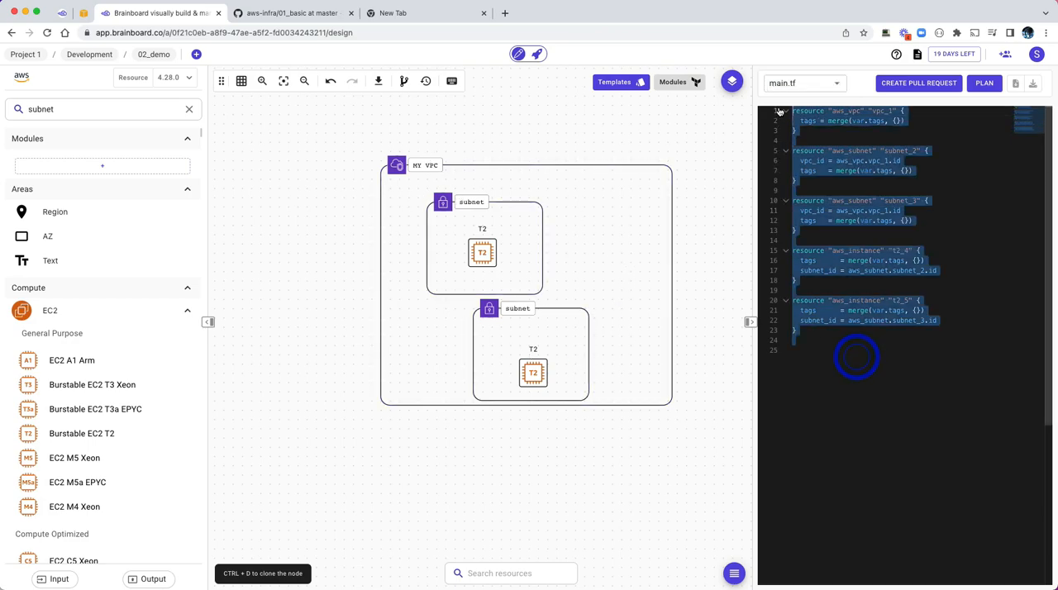
{"action": "left_click", "coordinate": [885, 172]}
{"action": "double_click", "coordinate": [886, 171]}
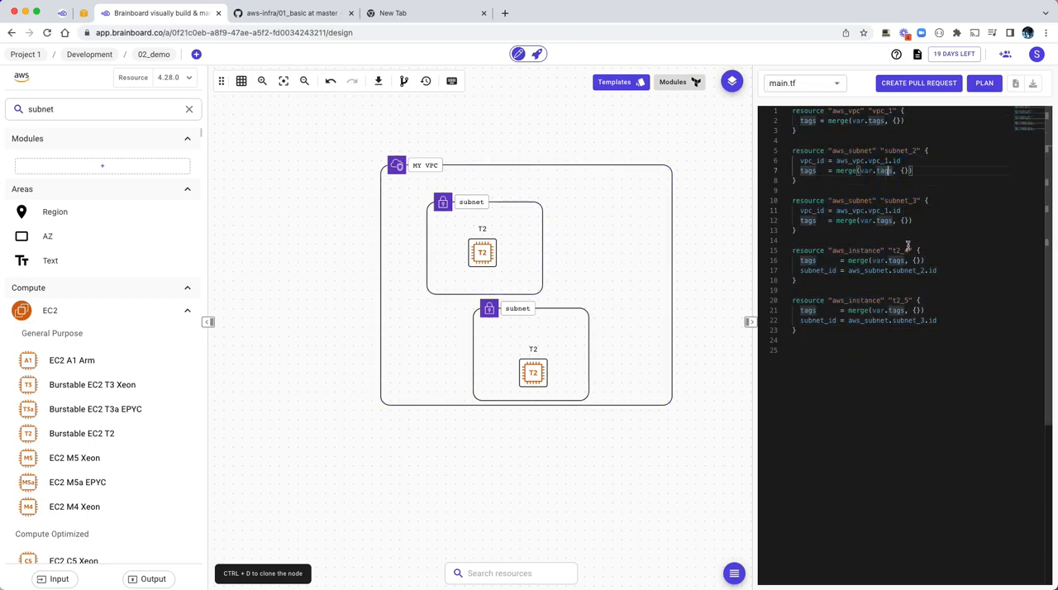
{"action": "left_click", "coordinate": [916, 189]}
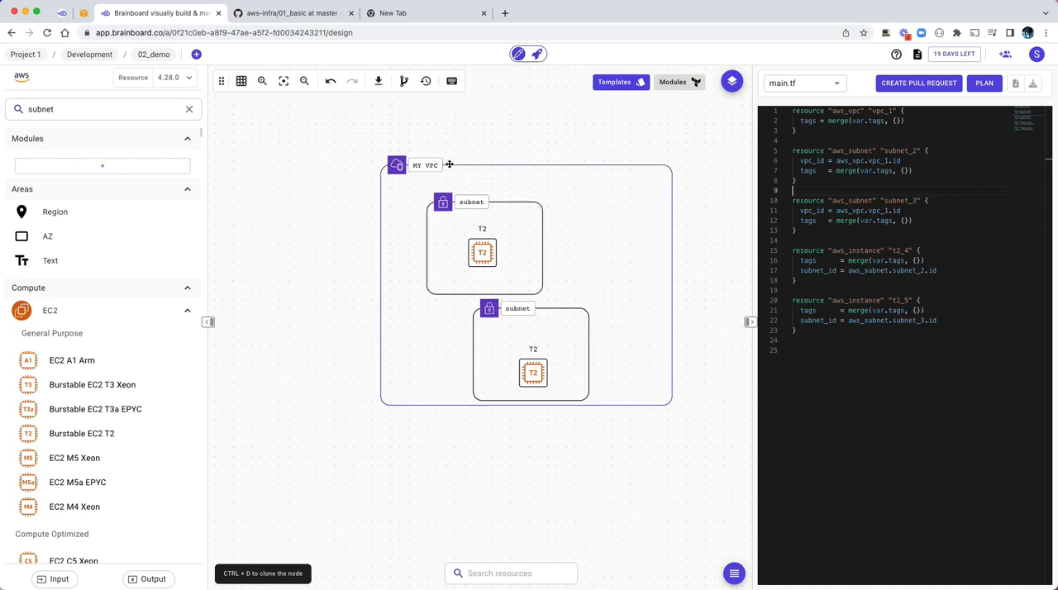
{"action": "left_click", "coordinate": [912, 170]}
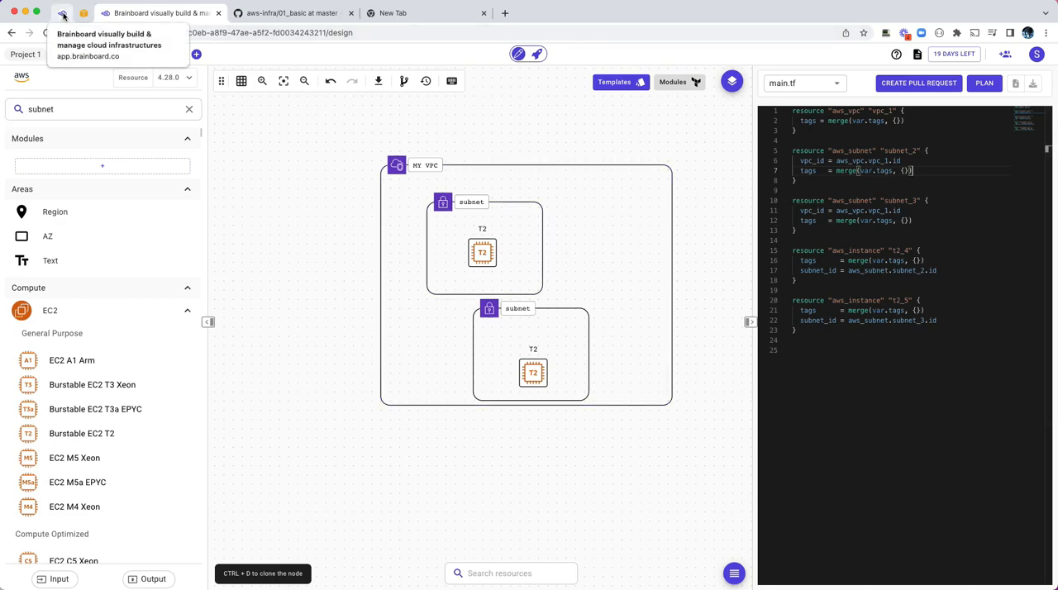
Step: Switch to the 01_basic architecture and review its input variables, going through the full list of Project variables
{"action": "left_click", "coordinate": [62, 15]}
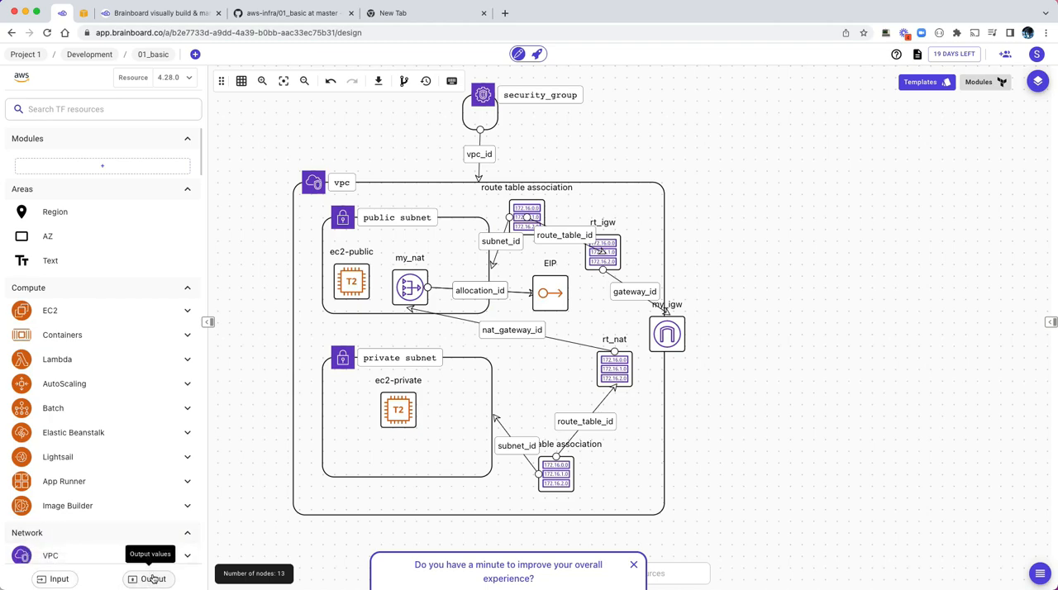
{"action": "left_click", "coordinate": [56, 578]}
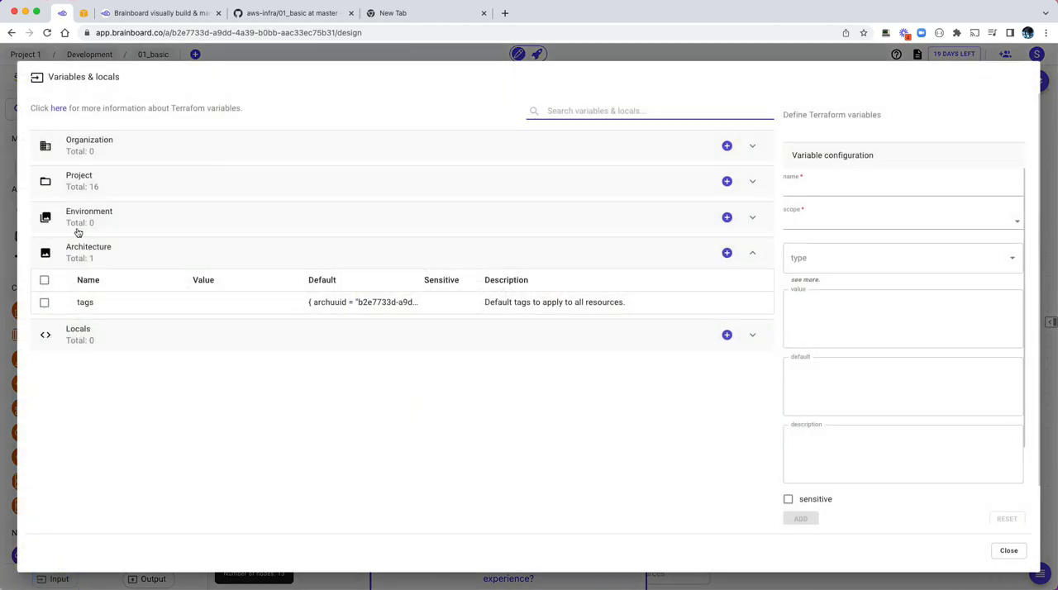
{"action": "left_click", "coordinate": [75, 181]}
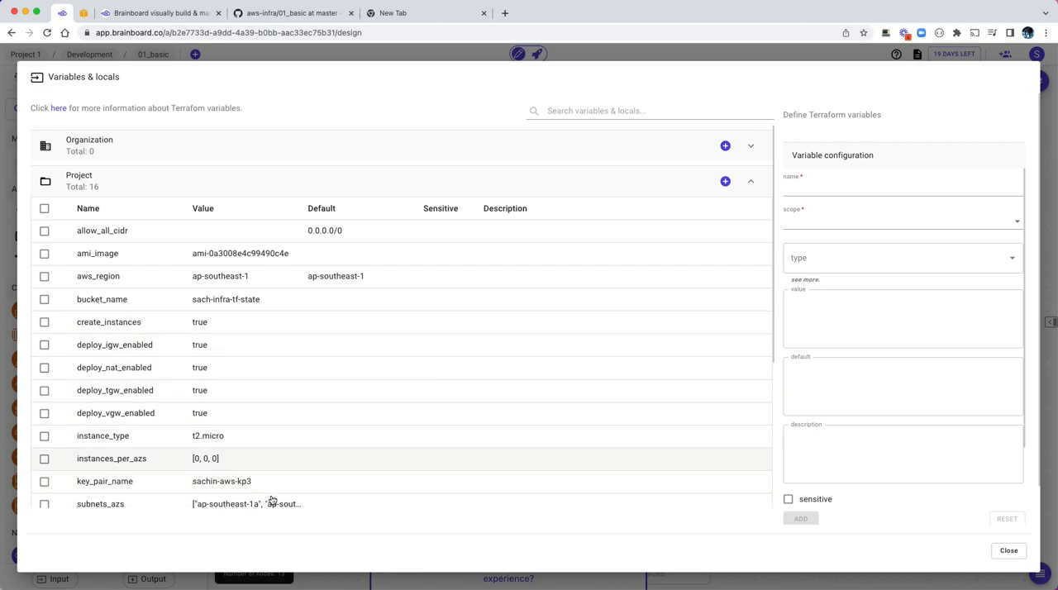
{"action": "left_click_drag", "start_coordinate": [772, 300], "coordinate": [777, 420]}
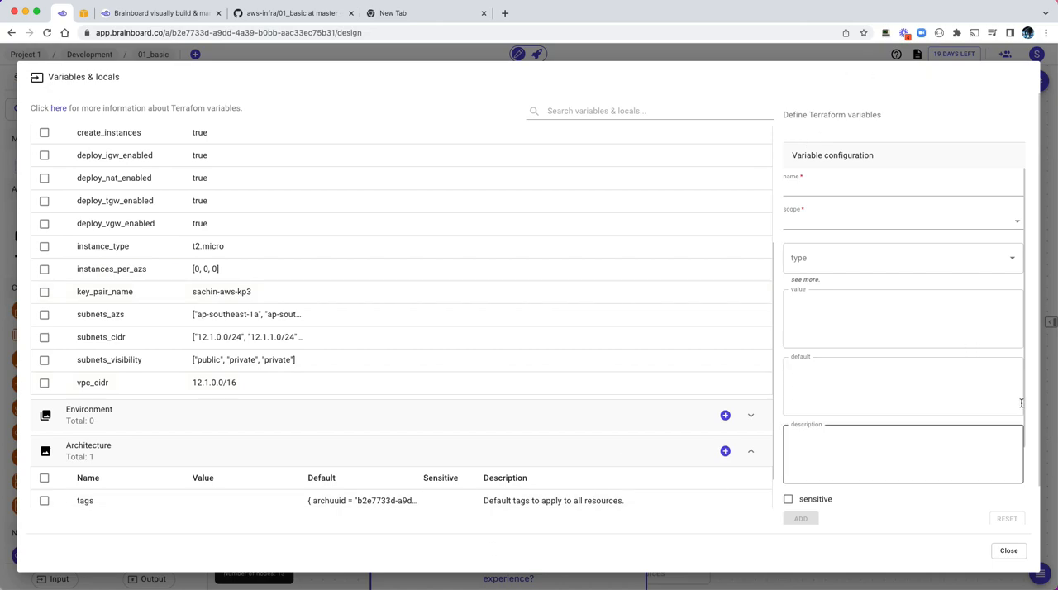
{"action": "left_click", "coordinate": [1048, 439]}
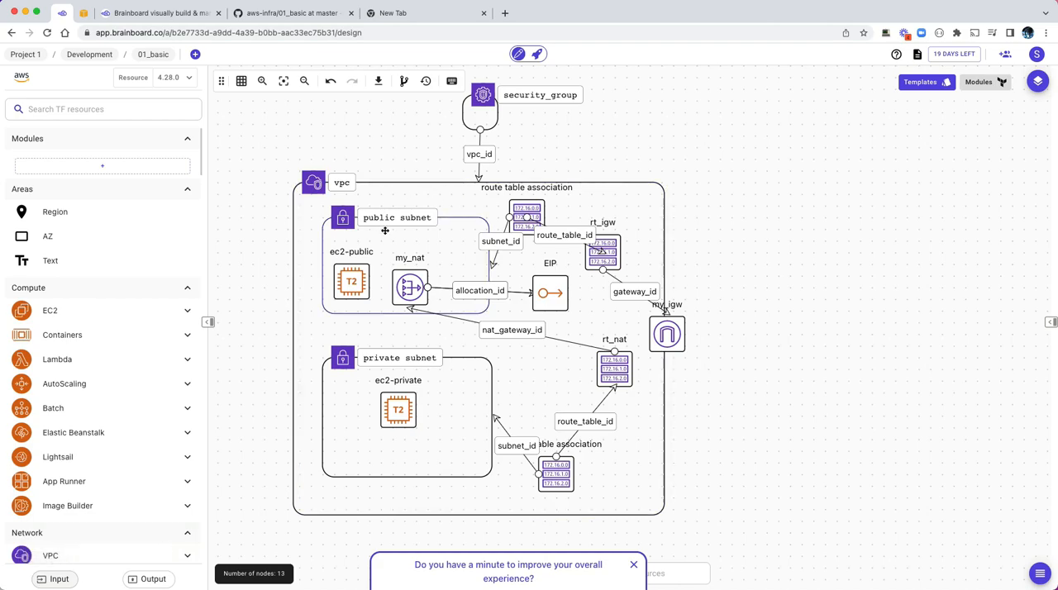
Step: Inspect the public subnet's cloud configuration, including its Terraform type, required params and advanced configuration
{"action": "left_click", "coordinate": [442, 217]}
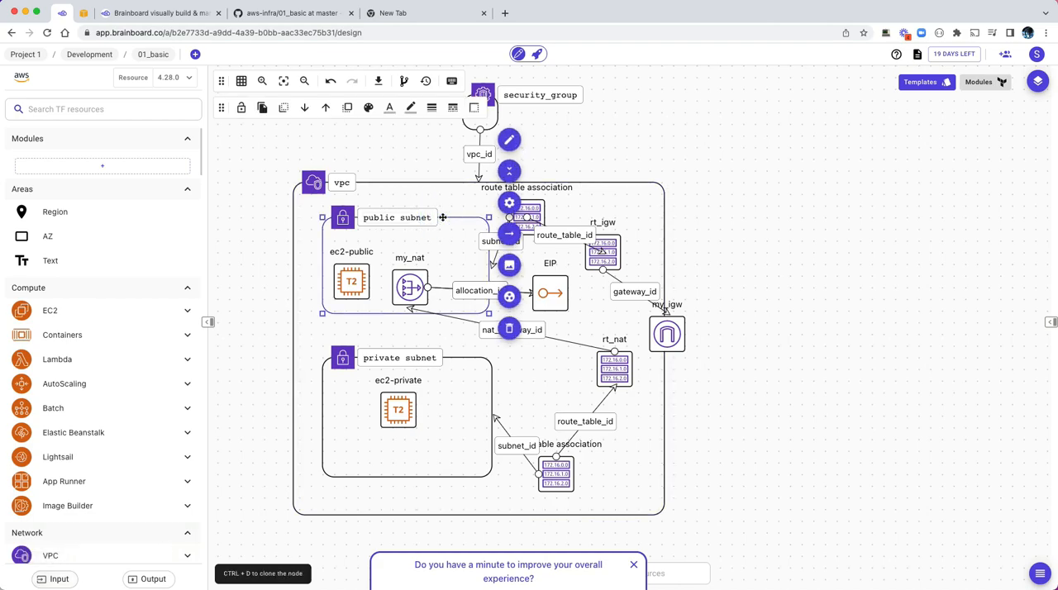
{"action": "left_click", "coordinate": [509, 203]}
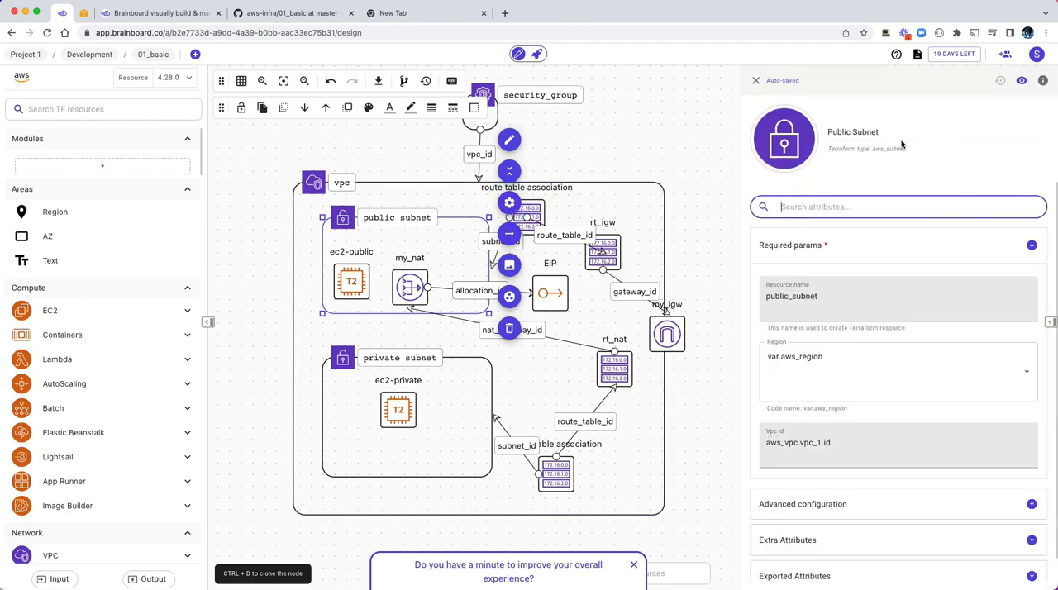
{"action": "left_click_drag", "start_coordinate": [833, 133], "coordinate": [873, 146]}
{"action": "left_click", "coordinate": [873, 148]}
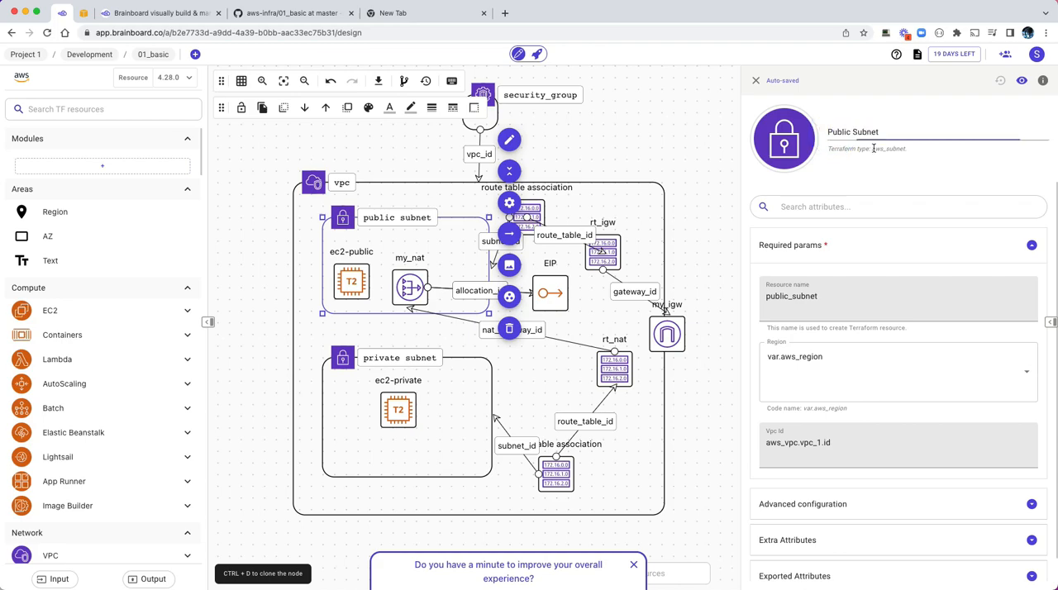
{"action": "double_click", "coordinate": [875, 149]}
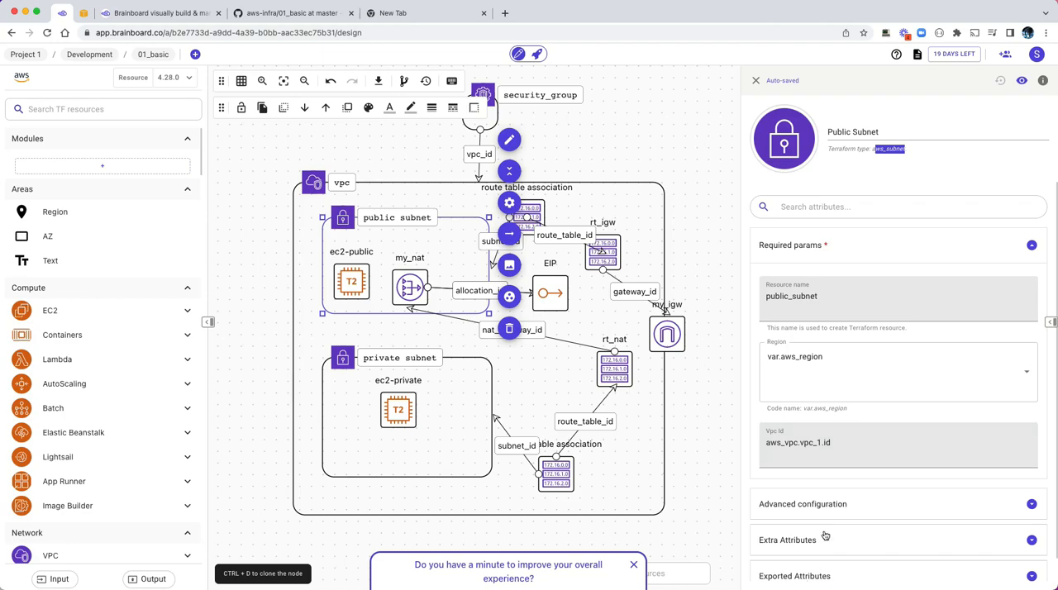
{"action": "left_click", "coordinate": [824, 505]}
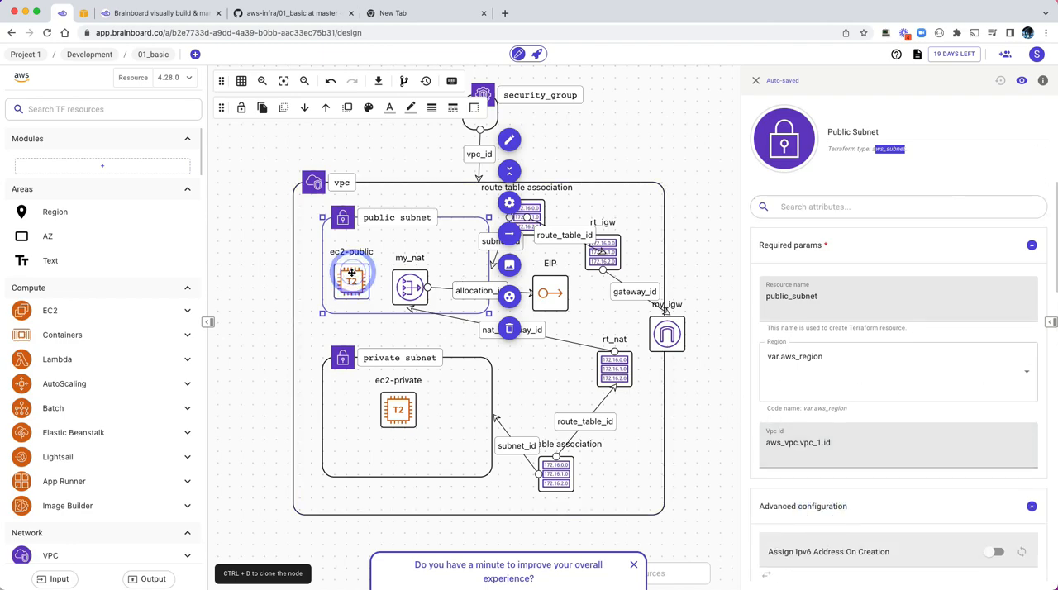
Step: Look up the Associate Public Ip Address setting in ec2-public's cloud configuration by searching its attributes for "asso", and clear the search
{"action": "left_click", "coordinate": [353, 275]}
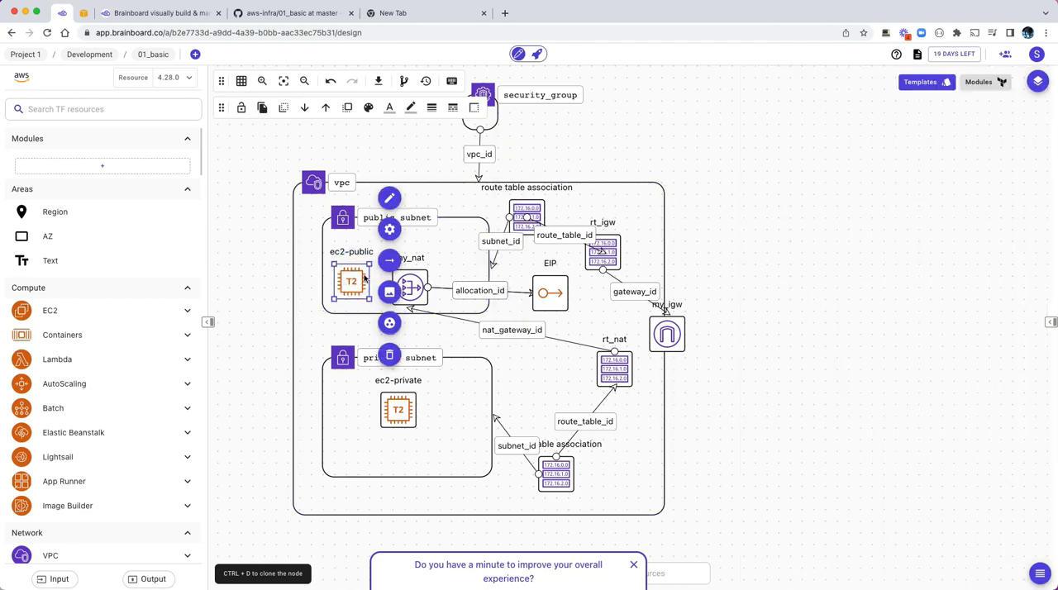
{"action": "left_click", "coordinate": [389, 230]}
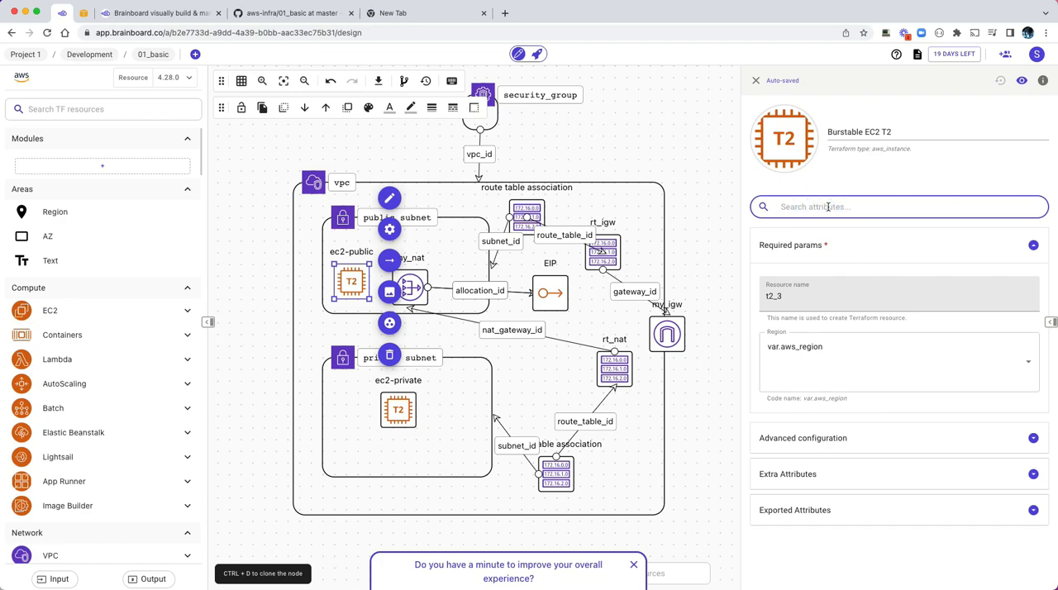
{"action": "type", "text": "visi"}
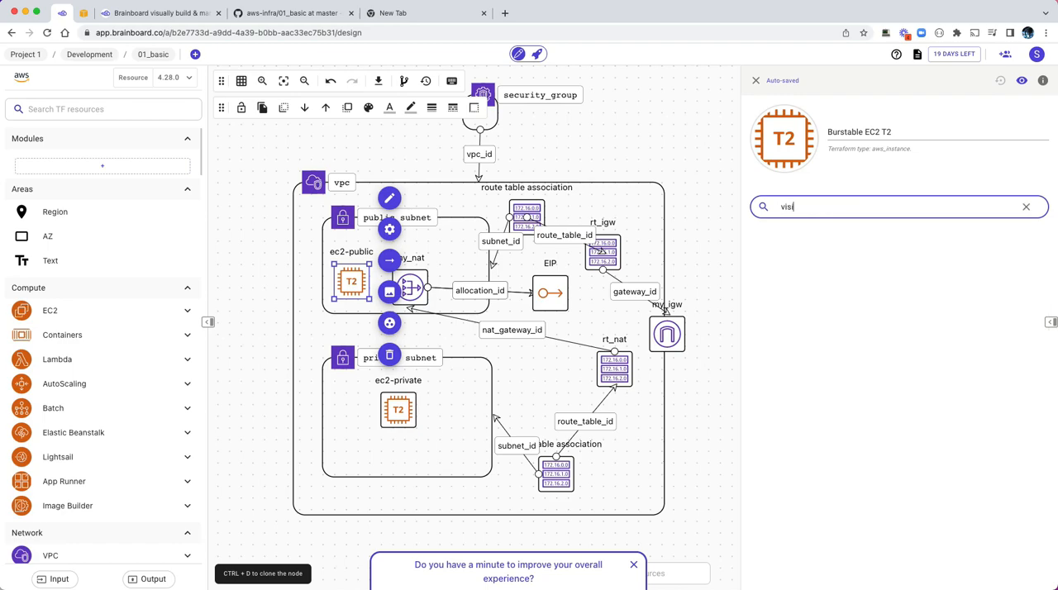
{"action": "key", "text": "BackSpace"}
{"action": "key", "text": "BackSpace"}
{"action": "key", "text": "BackSpace"}
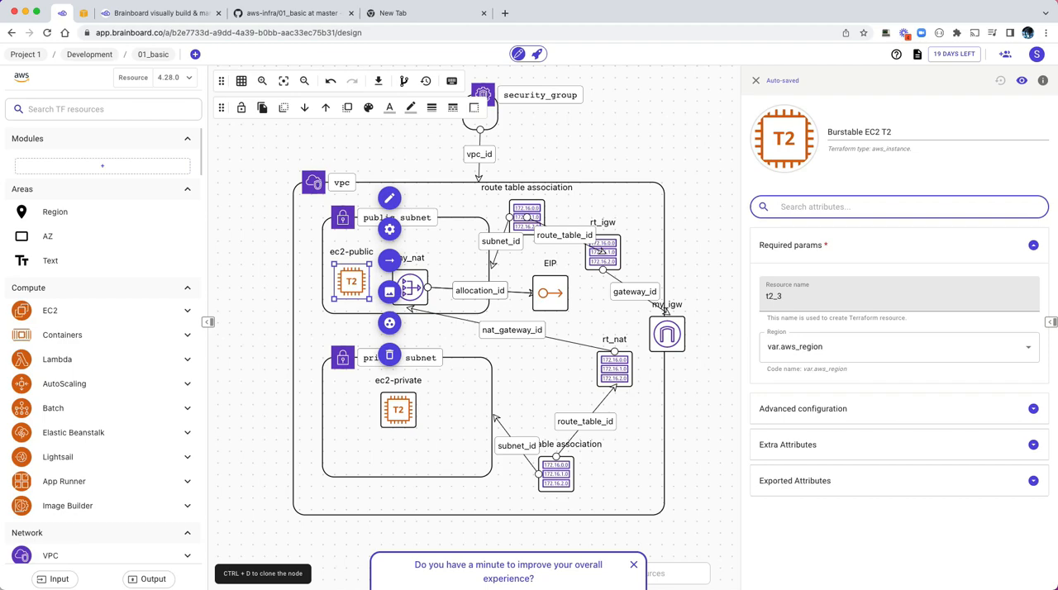
{"action": "type", "text": "all"}
{"action": "key", "text": "BackSpace"}
{"action": "key", "text": "BackSpace"}
{"action": "type", "text": "s"}
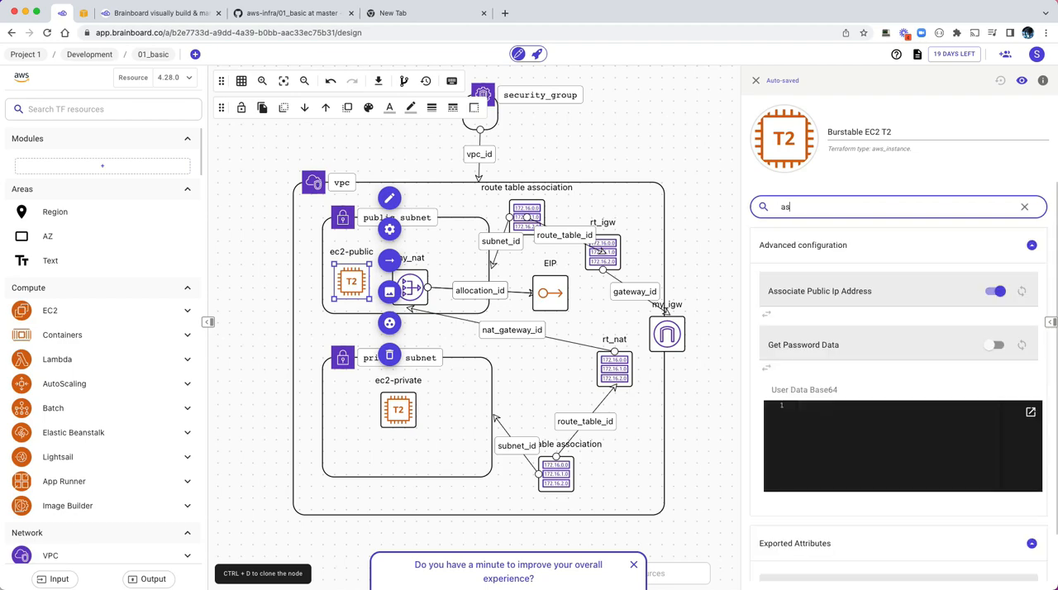
{"action": "key", "text": "BackSpace"}
{"action": "type", "text": "s"}
{"action": "key", "text": "BackSpace"}
{"action": "type", "text": "sso"}
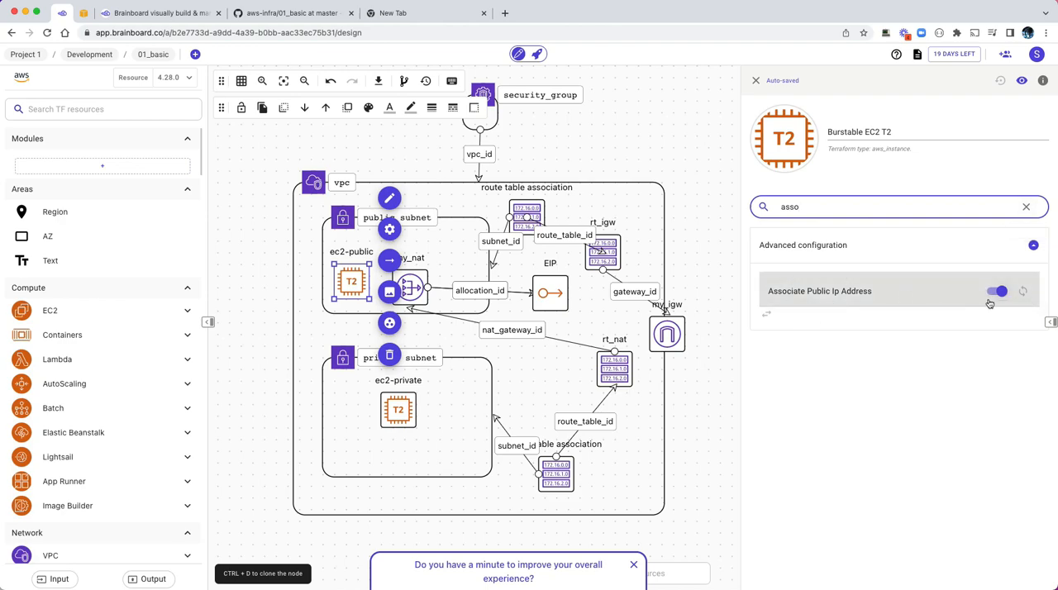
{"action": "left_click", "coordinate": [1026, 206]}
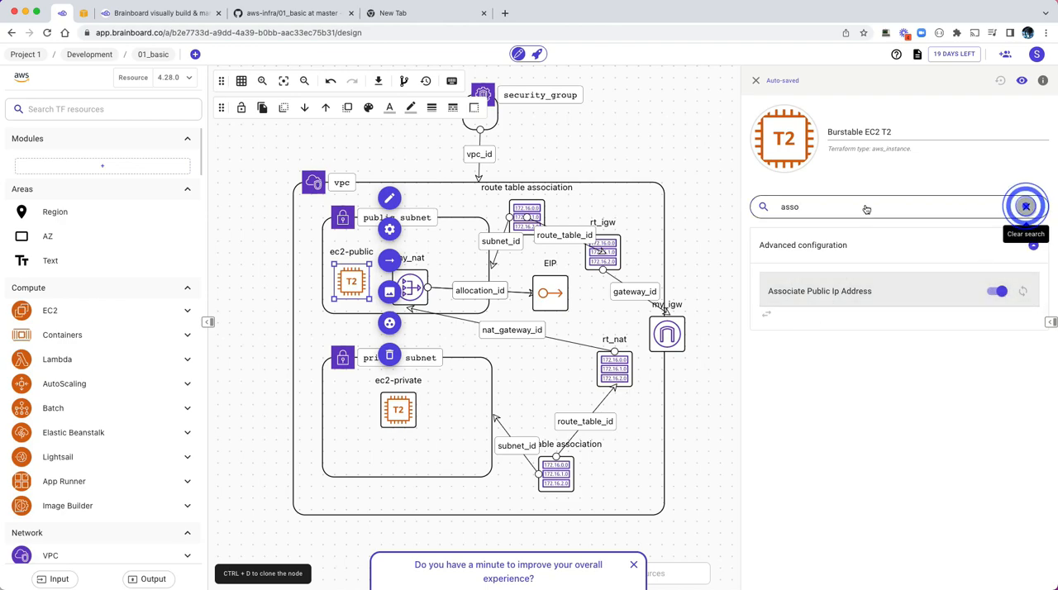
Step: Check the Associate Public Ip Address setting of ec2-private by searching its attributes for "ass", and clear the search
{"action": "left_click", "coordinate": [397, 403]}
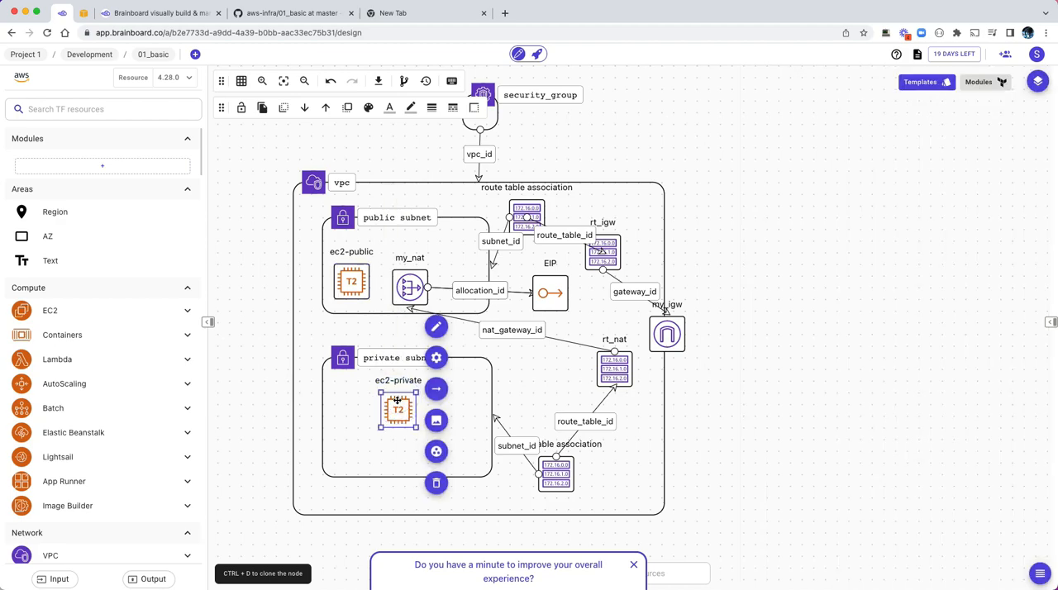
{"action": "left_click", "coordinate": [434, 364]}
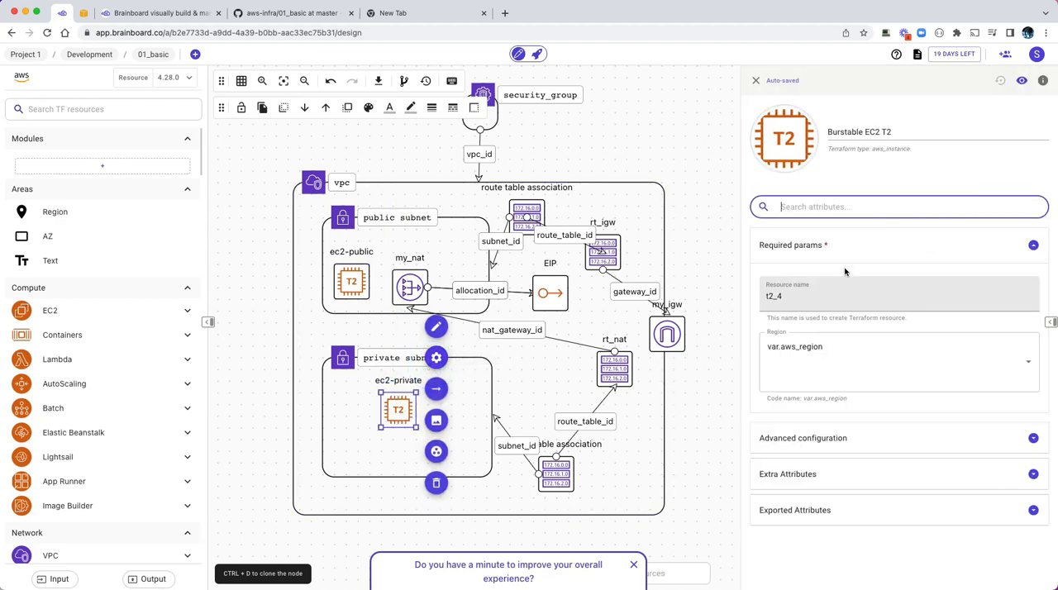
{"action": "left_click", "coordinate": [820, 202]}
{"action": "type", "text": "ass"}
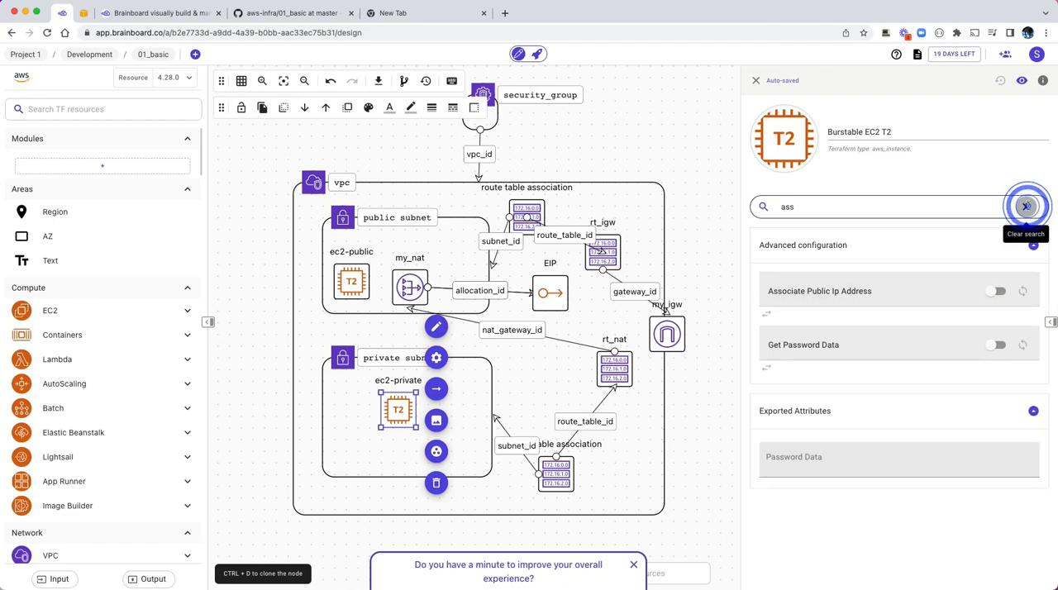
{"action": "left_click", "coordinate": [1026, 206]}
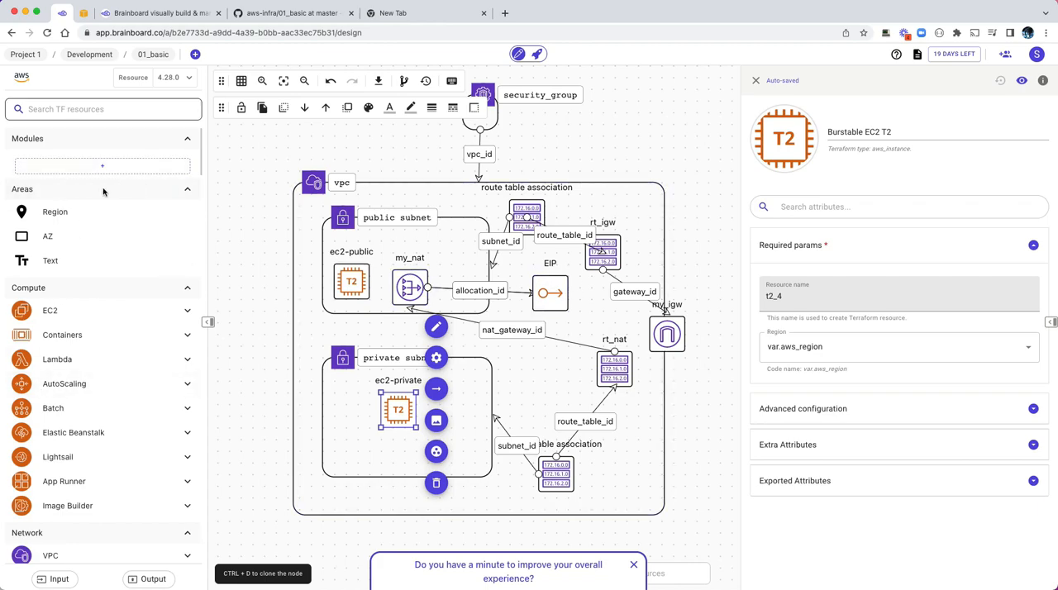
Step: Review the required params and advanced configuration of the my_nat NAT gateway, and close its cloud configuration
{"action": "left_click", "coordinate": [421, 279]}
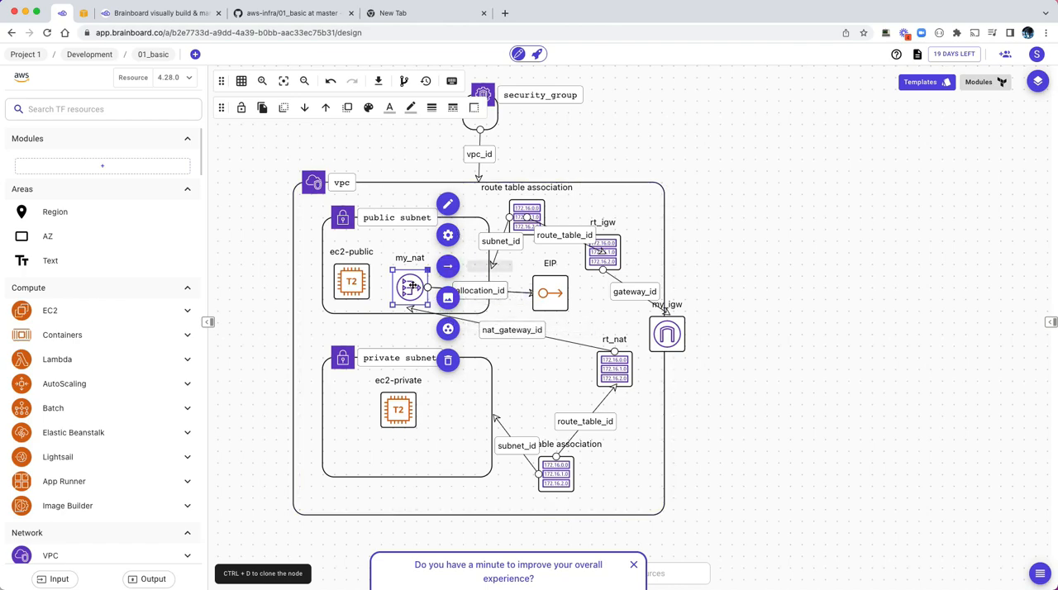
{"action": "left_click", "coordinate": [446, 238]}
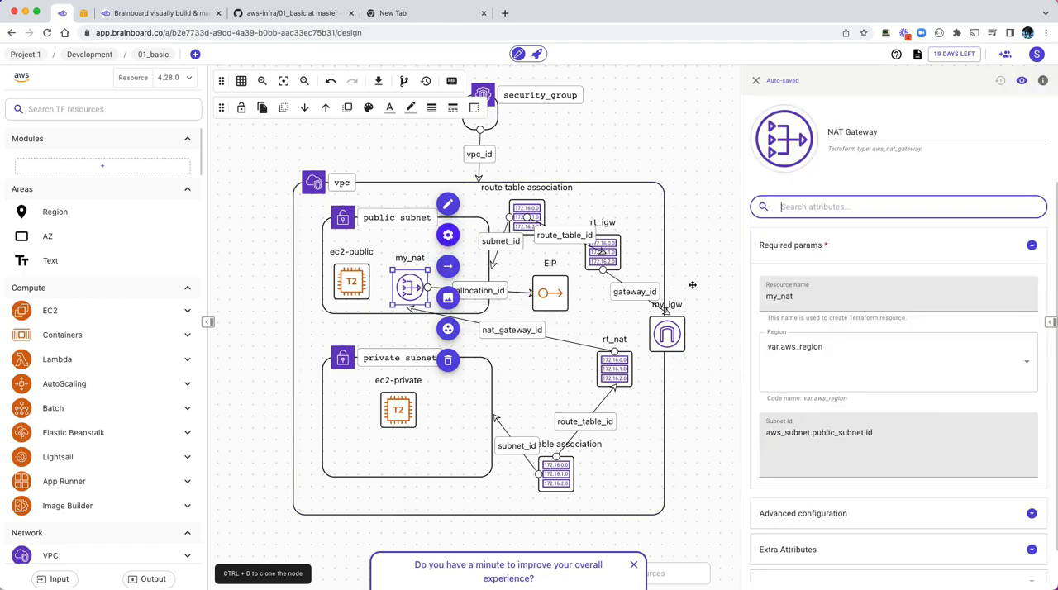
{"action": "left_click", "coordinate": [828, 521]}
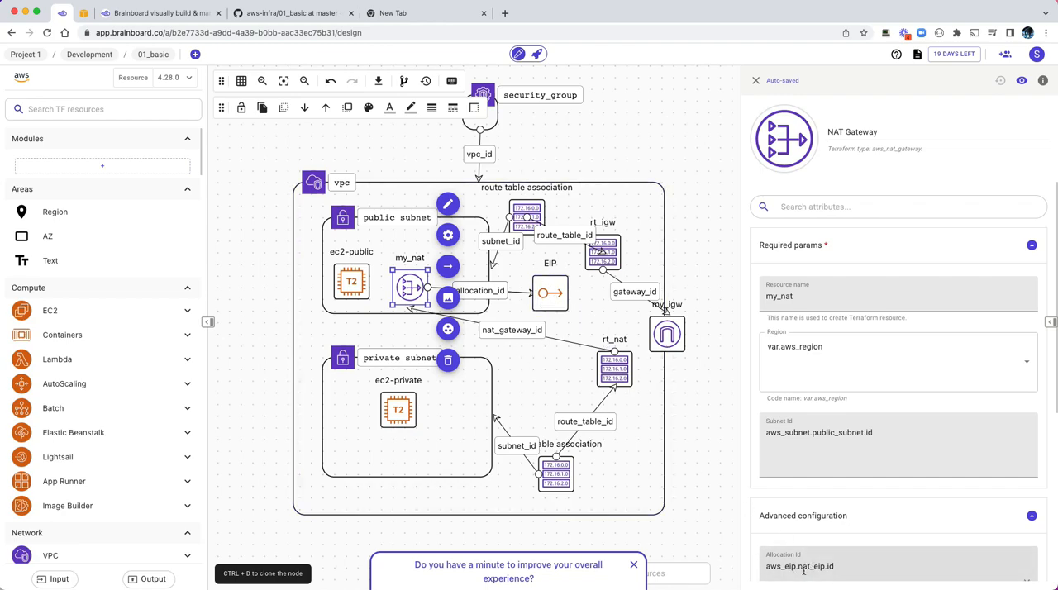
{"action": "left_click", "coordinate": [755, 80]}
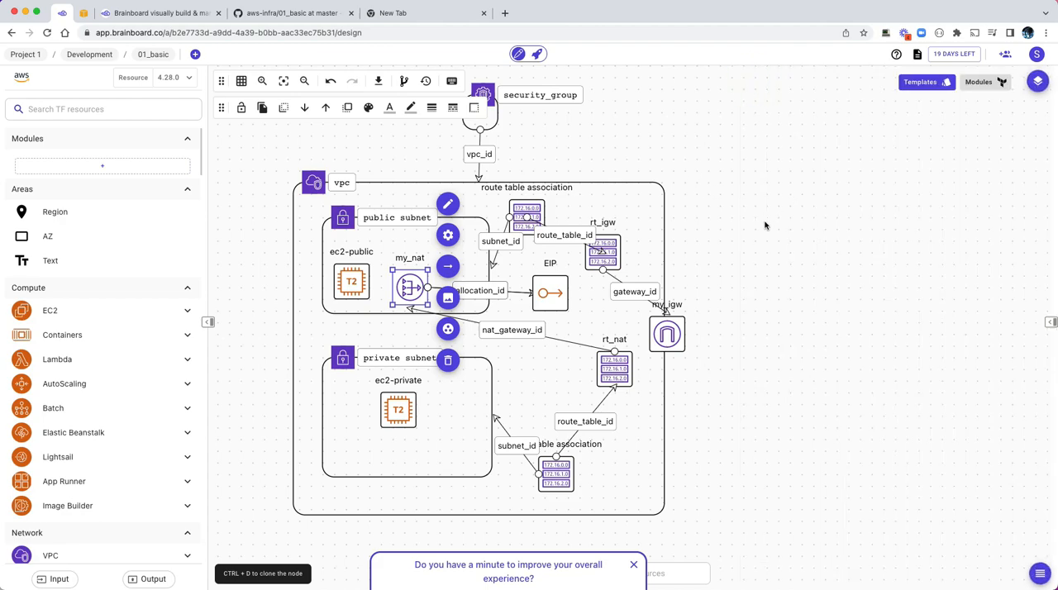
{"action": "left_click", "coordinate": [661, 157]}
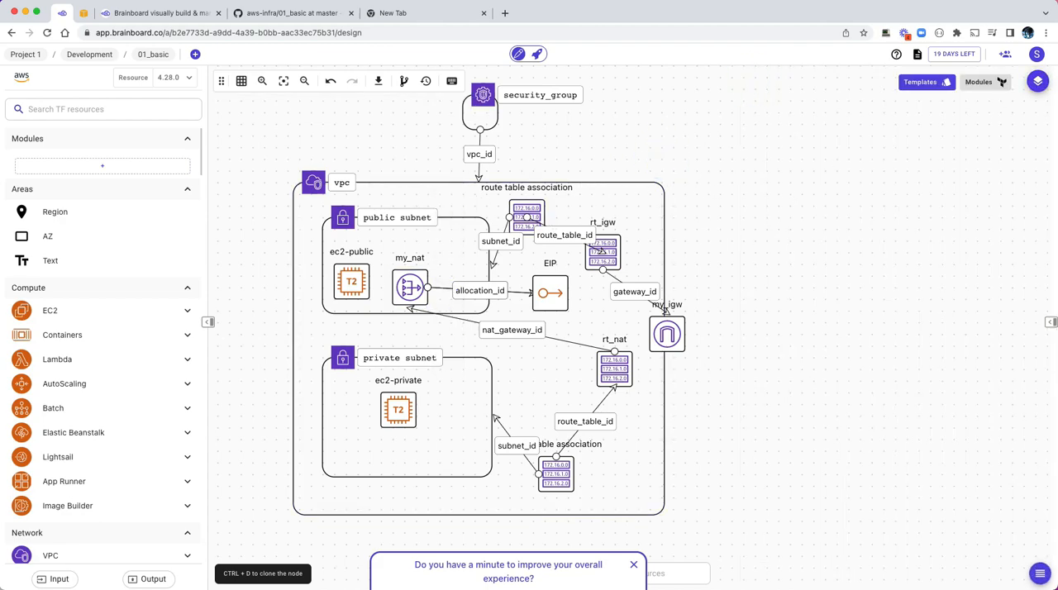
Step: Show the generated Terraform code of 01_basic and read through the resource blocks in main.tf
{"action": "left_click", "coordinate": [1051, 324]}
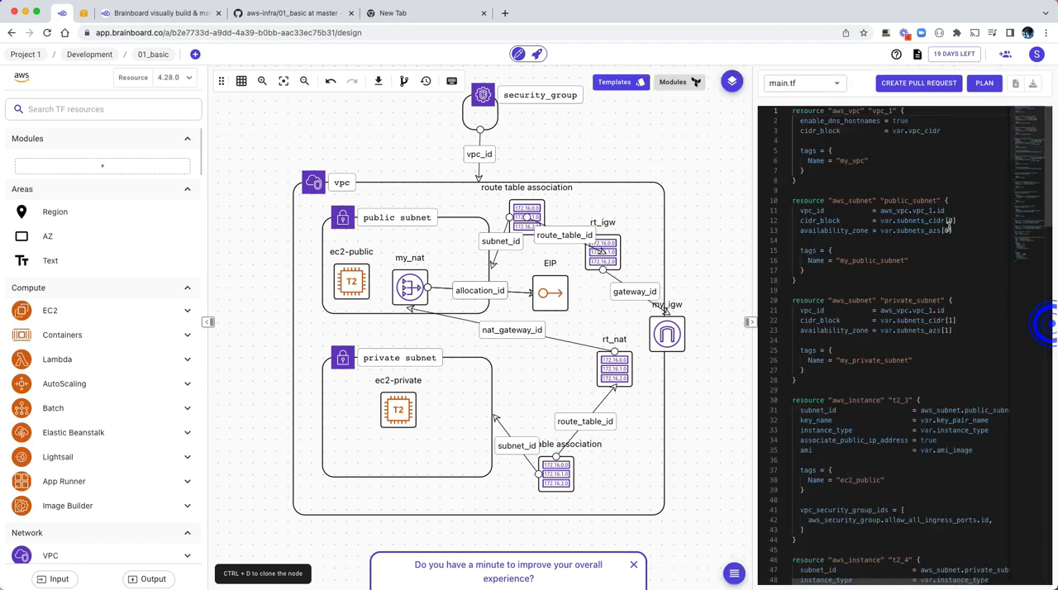
{"action": "scroll", "coordinate": [896, 192], "scroll_direction": "down", "scroll_amount": 10}
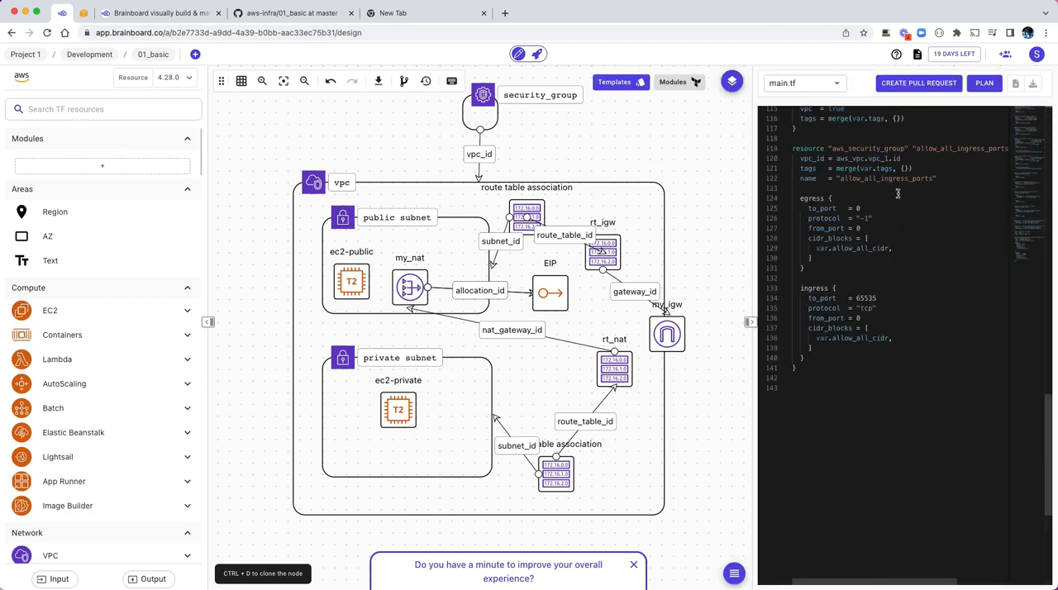
{"action": "scroll", "coordinate": [877, 176], "scroll_direction": "up", "scroll_amount": 10}
{"action": "scroll", "coordinate": [883, 181], "scroll_direction": "down", "scroll_amount": 10}
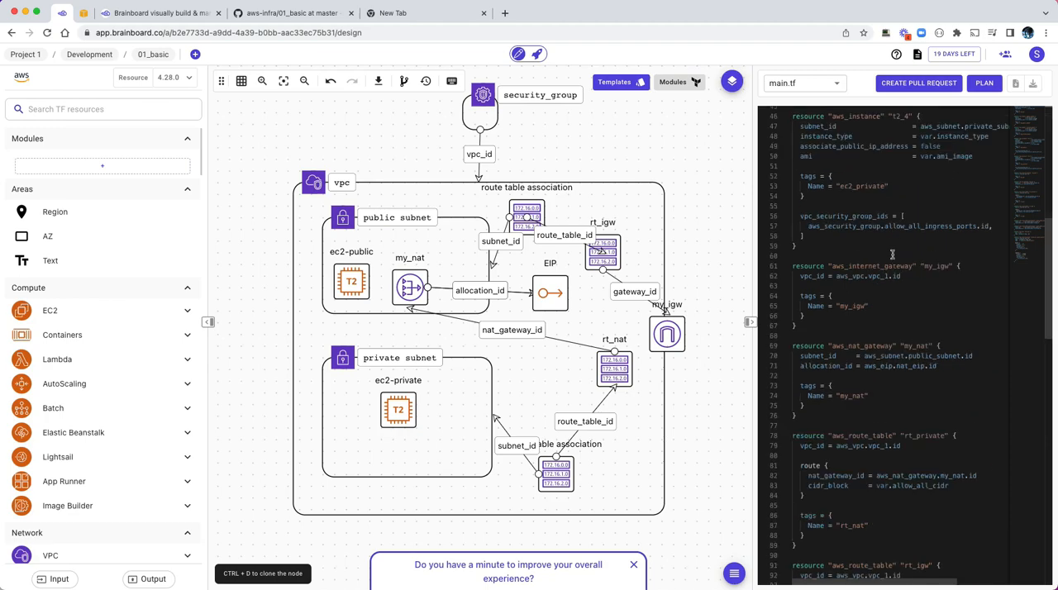
{"action": "scroll", "coordinate": [878, 195], "scroll_direction": "up", "scroll_amount": 4}
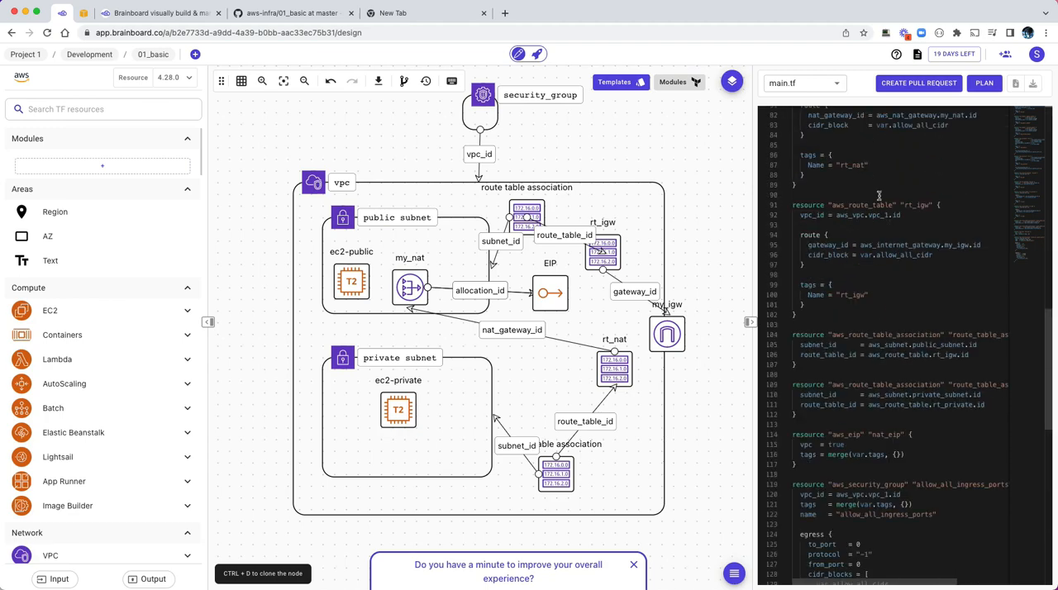
Step: Look over the list of Terraform files generated for 01_basic and keep main.tf open
{"action": "left_click", "coordinate": [834, 82]}
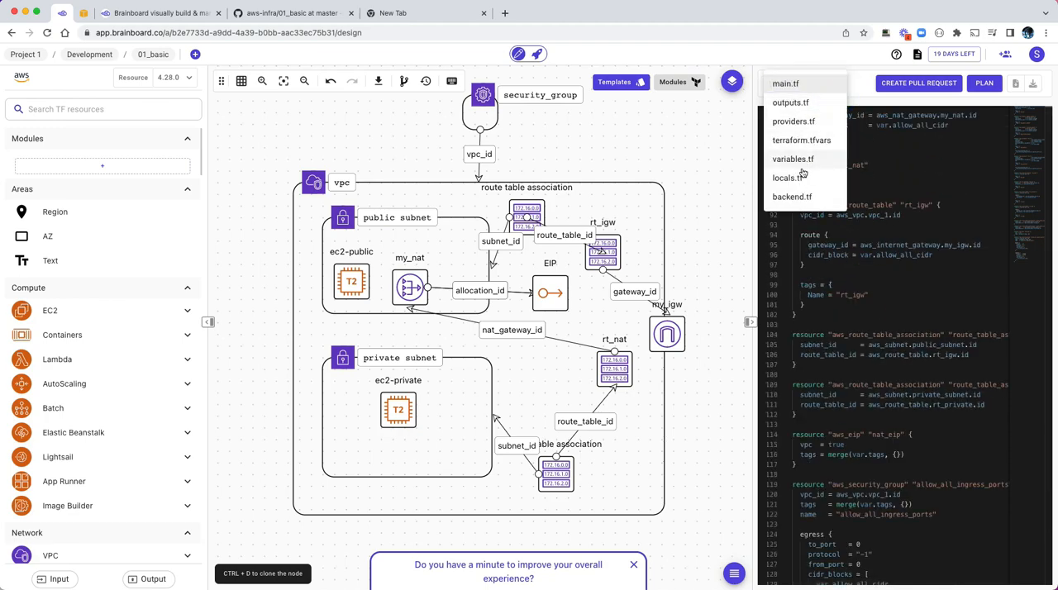
{"action": "left_click", "coordinate": [864, 241]}
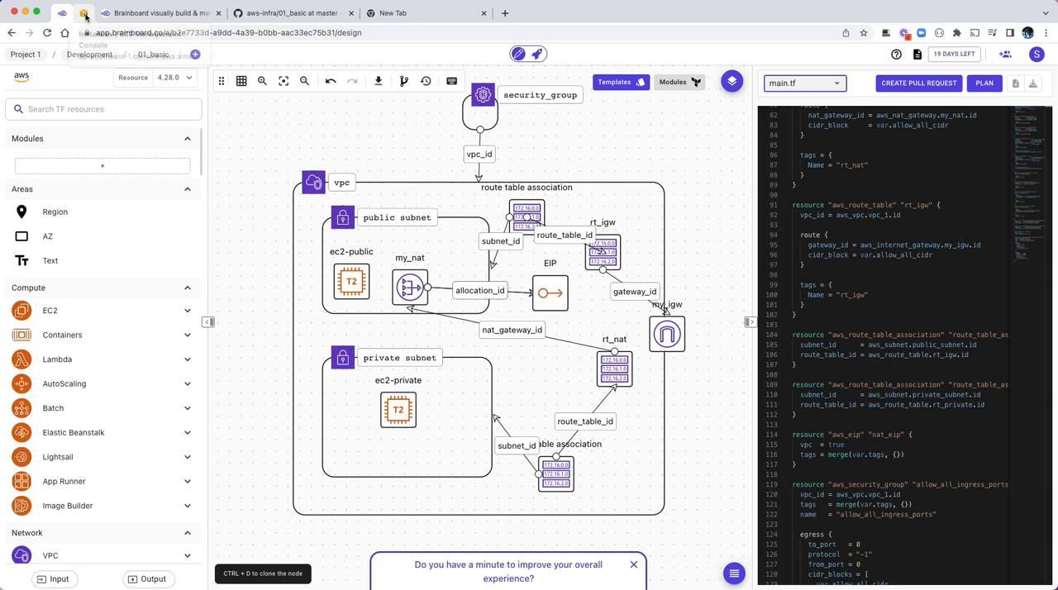
Step: In the AWS console, check the Singapore region's EC2 instances with the running filter removed, and list its VPCs
{"action": "left_click", "coordinate": [84, 13]}
{"action": "left_click", "coordinate": [47, 135]}
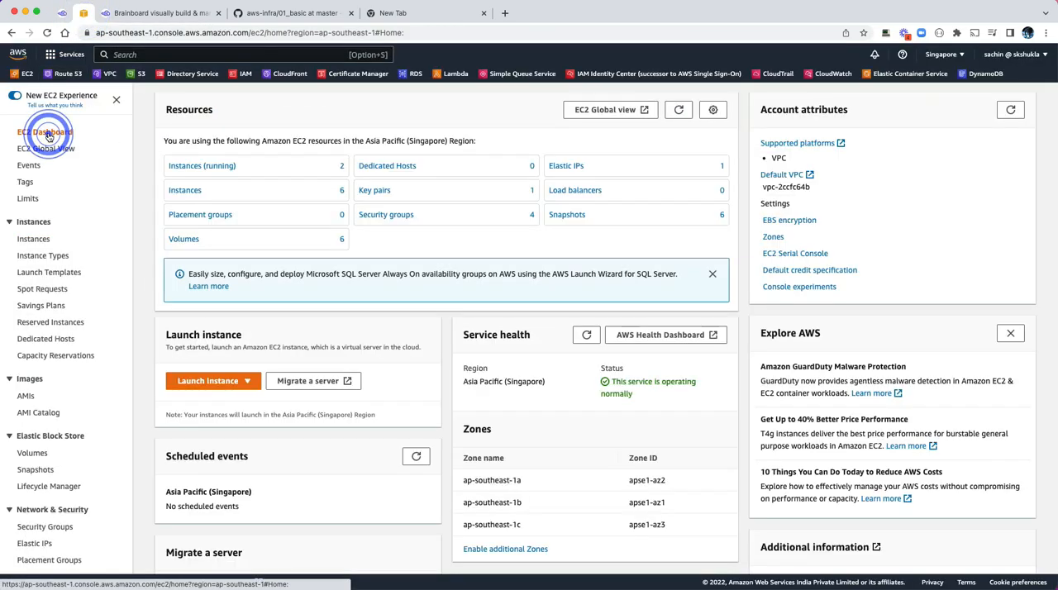
{"action": "left_click", "coordinate": [221, 165]}
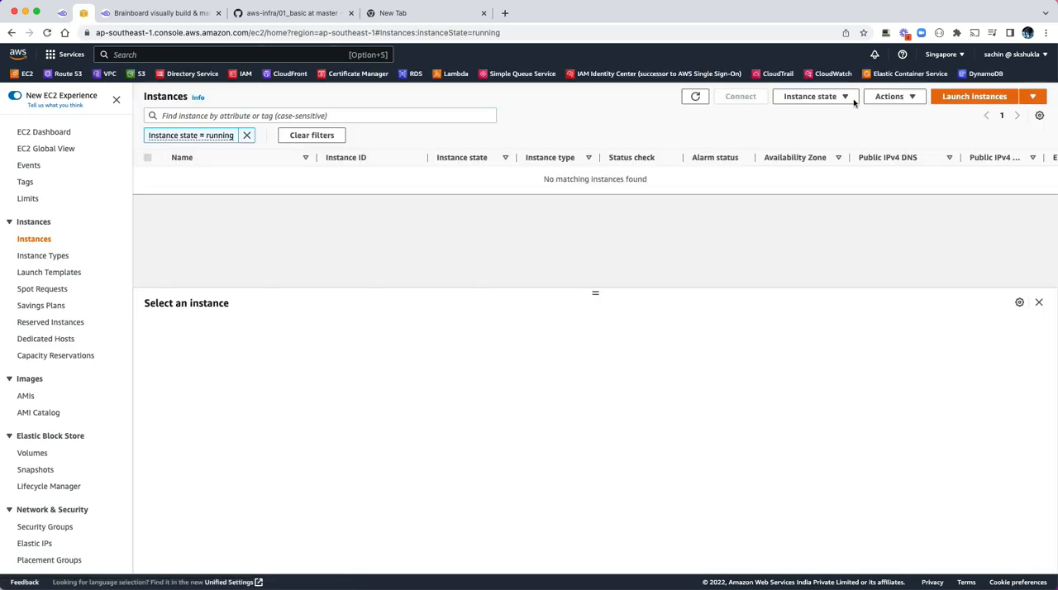
{"action": "left_click", "coordinate": [689, 97]}
{"action": "left_click", "coordinate": [246, 135]}
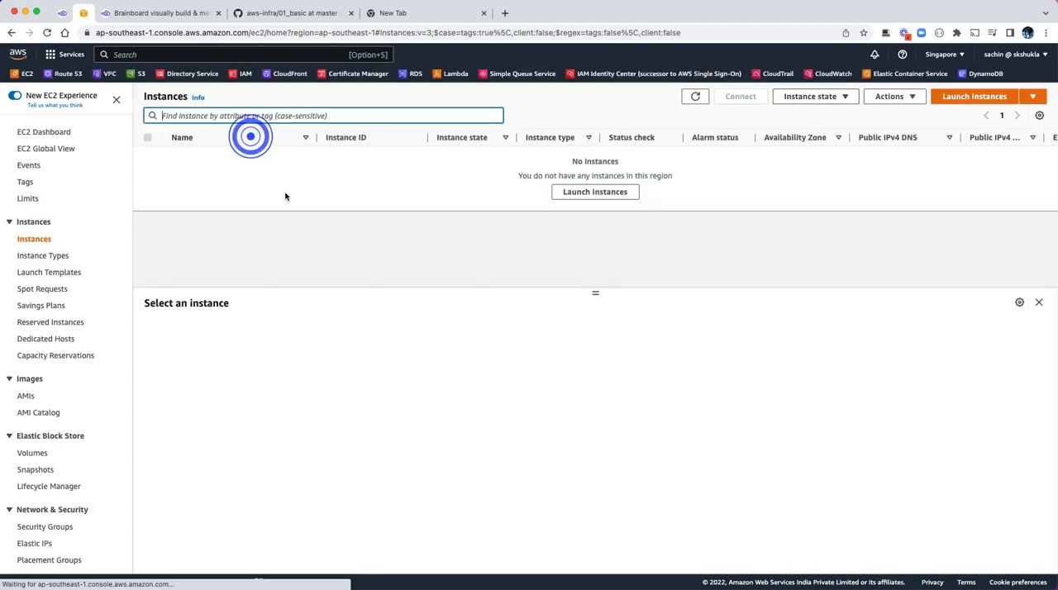
{"action": "left_click", "coordinate": [698, 101]}
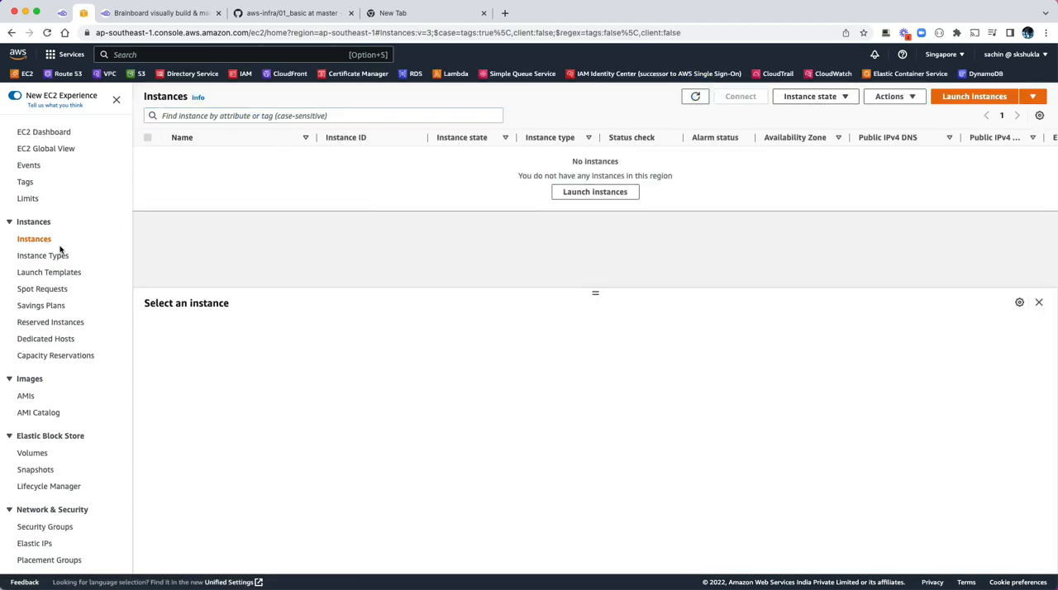
{"action": "left_click", "coordinate": [107, 73]}
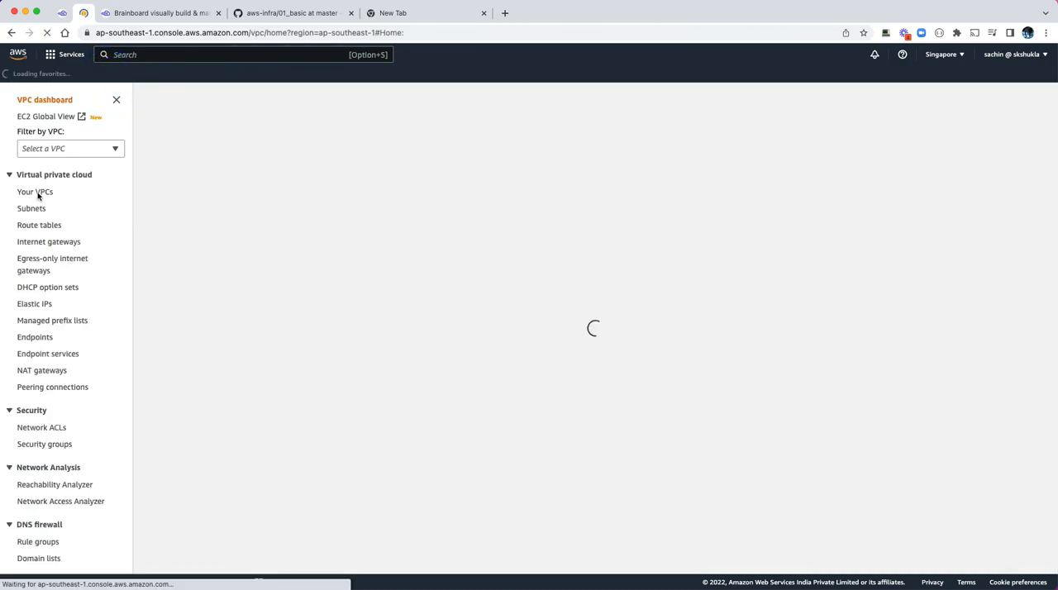
{"action": "left_click", "coordinate": [33, 193]}
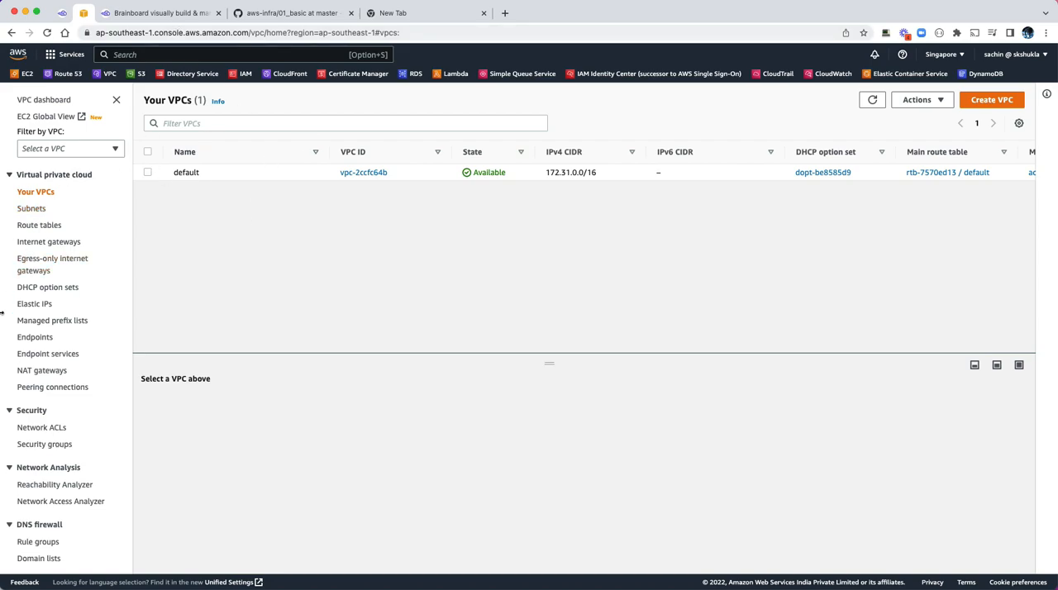
Step: Return to 01_basic in Brainboard, review the AWS credentials and the empty new-credential form in the cloud provider settings, and close the settings
{"action": "left_click", "coordinate": [145, 12]}
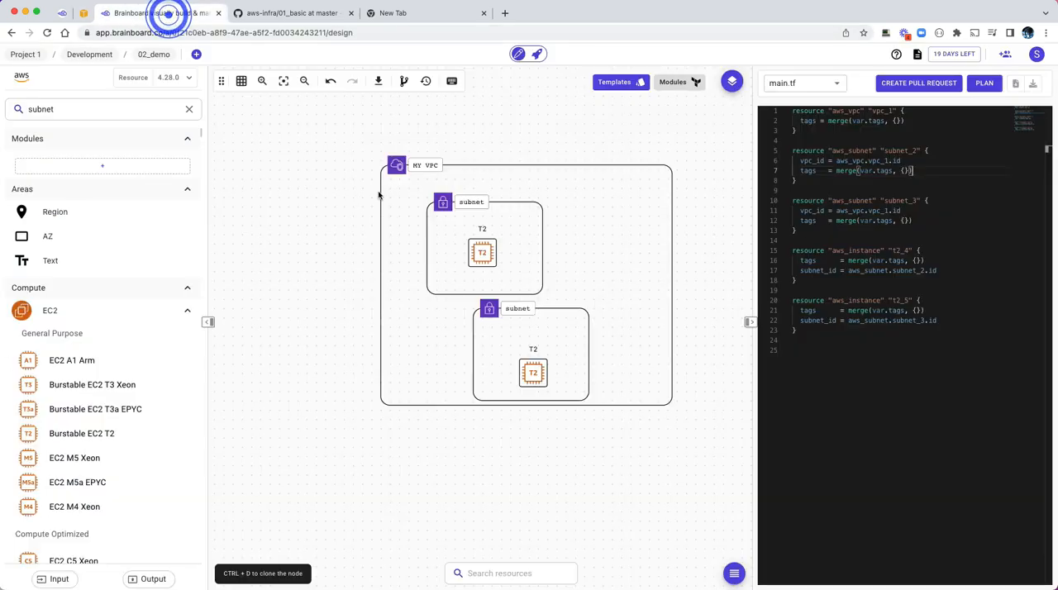
{"action": "left_click", "coordinate": [63, 13]}
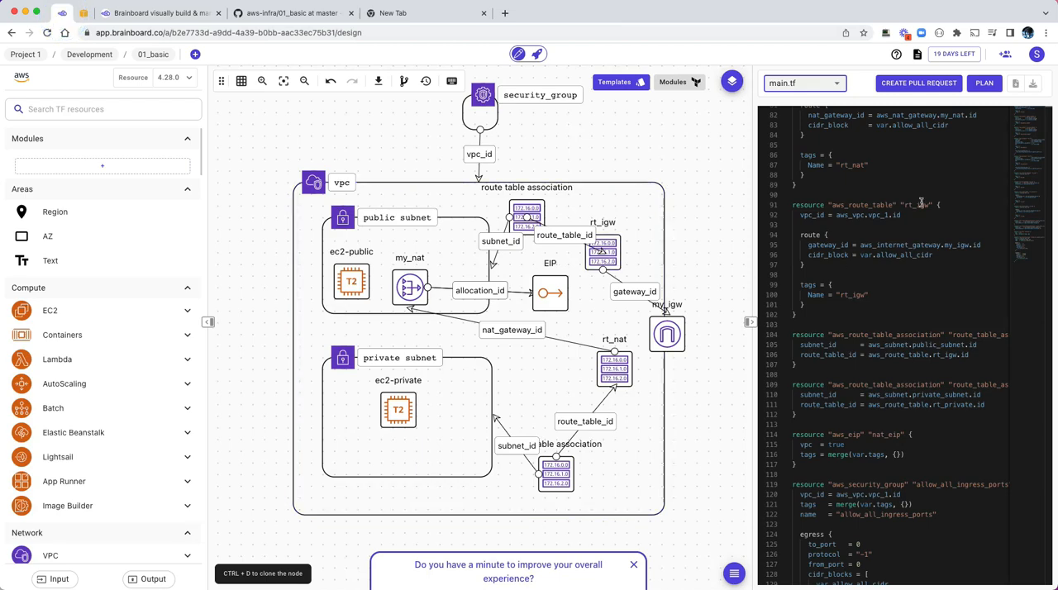
{"action": "left_click", "coordinate": [1037, 58]}
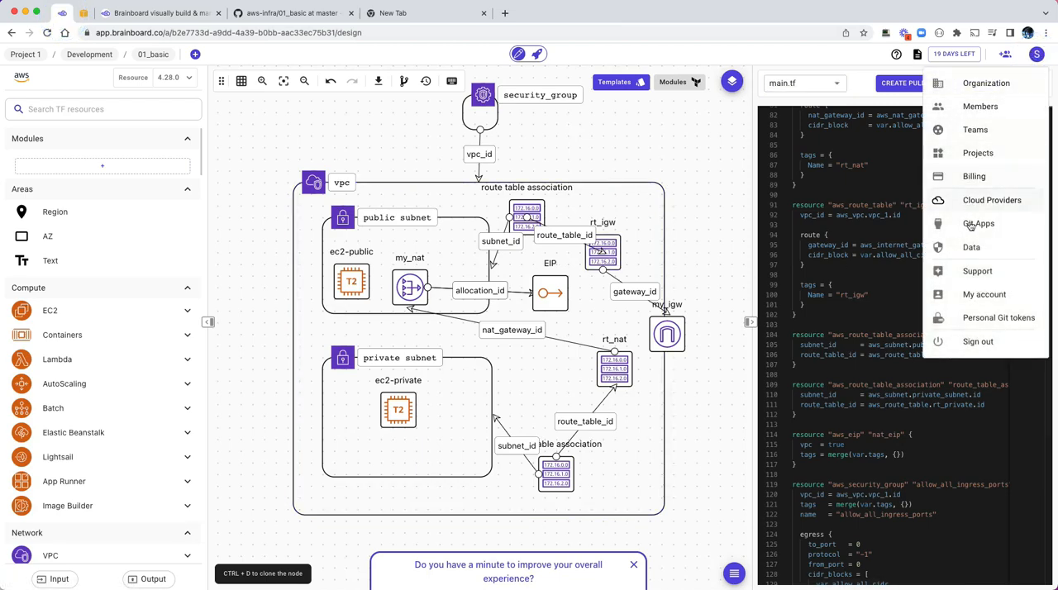
{"action": "left_click", "coordinate": [985, 200]}
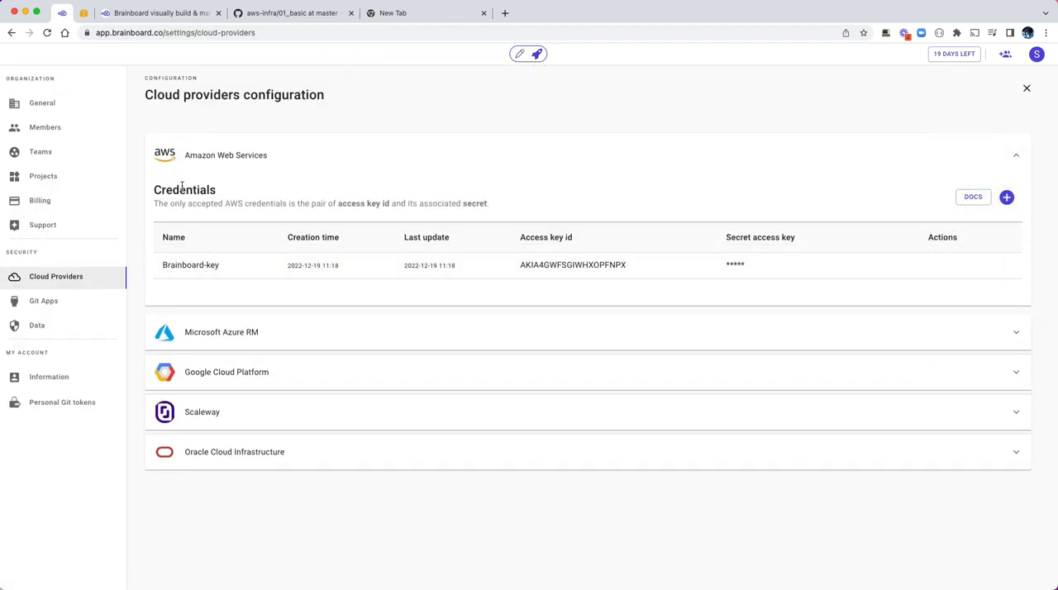
{"action": "left_click", "coordinate": [1005, 197]}
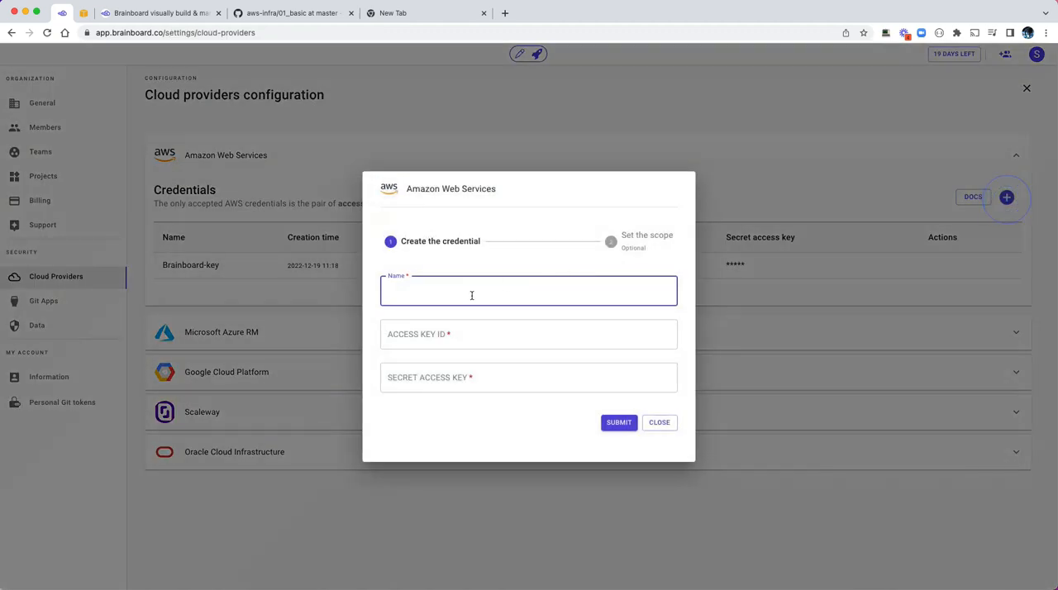
{"action": "left_click", "coordinate": [659, 422]}
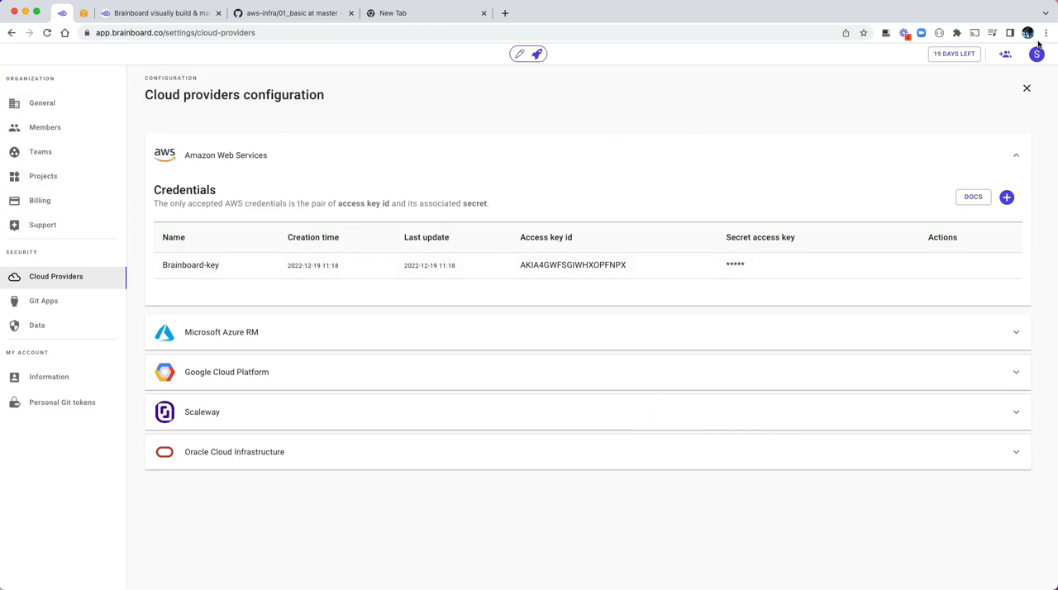
{"action": "left_click", "coordinate": [1026, 88]}
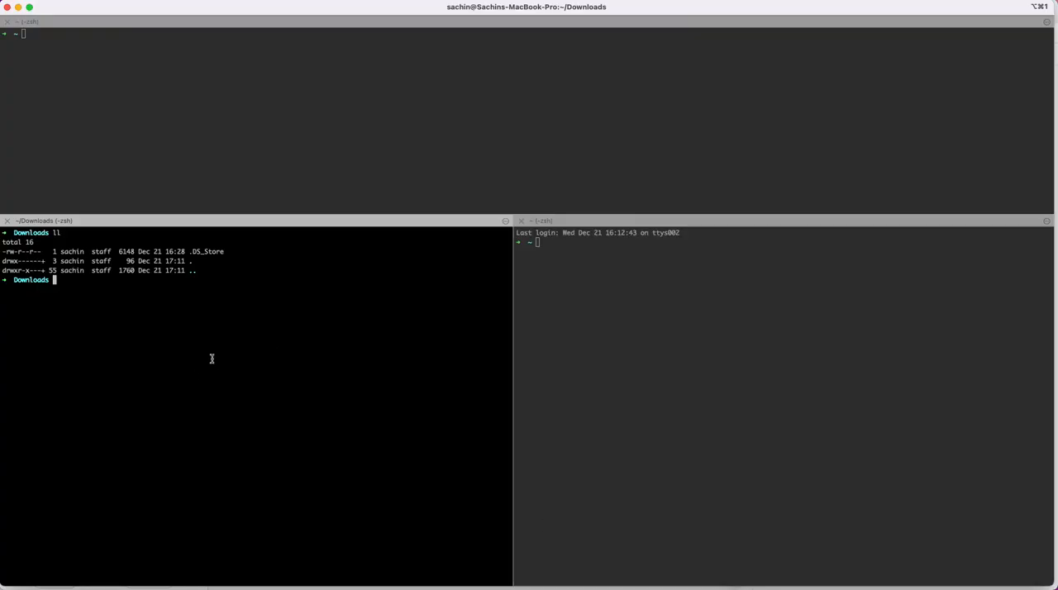
Step: Switch to the terminal, clear its screen and list the files in Downloads with ll
{"action": "left_click", "coordinate": [211, 358]}
{"action": "key", "text": "super+k"}
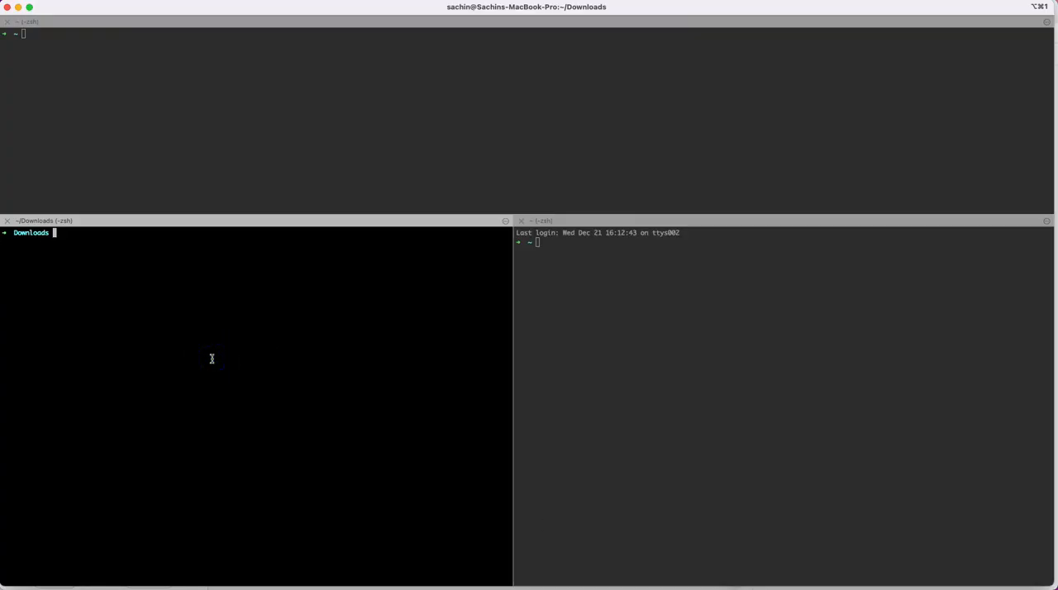
{"action": "type", "text": "ll"}
{"action": "key", "text": "Return"}
Step: Switch back to Brainboard and download the Terraform code of 01_basic as a zip archive
{"action": "left_click", "coordinate": [240, 293]}
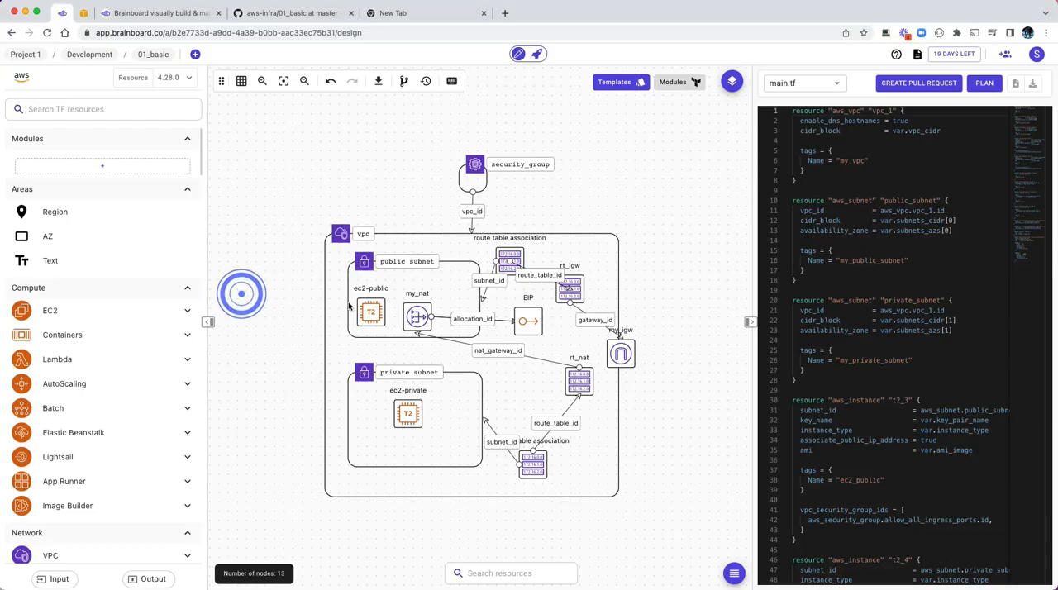
{"action": "left_click", "coordinate": [1035, 84]}
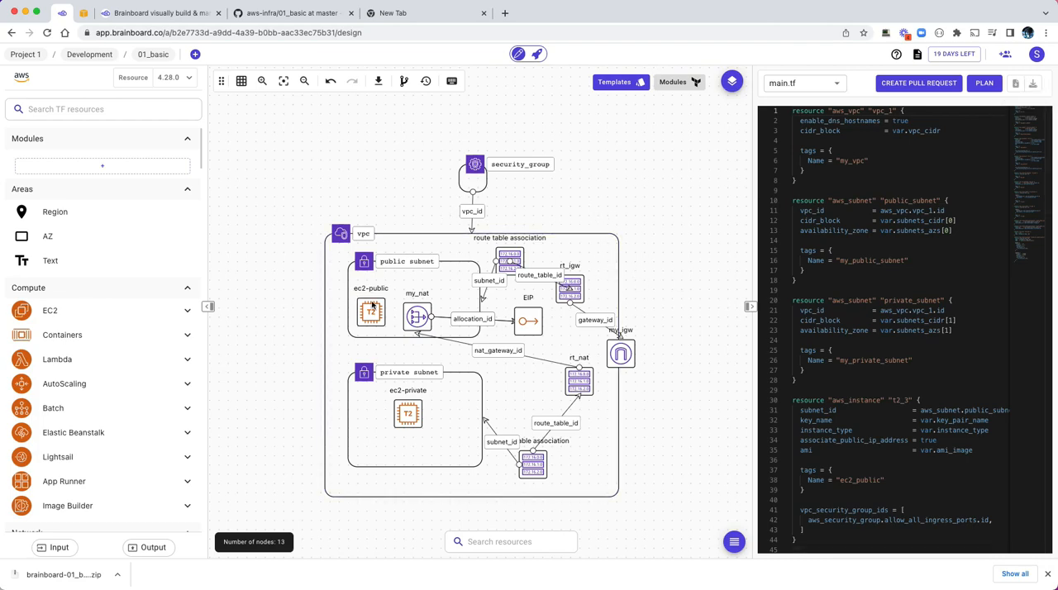
Step: Switch to the terminal and examine brainboard-01_basic.zip and the extracted Terraform files in the Downloads listing
{"action": "key", "text": "super+Tab"}
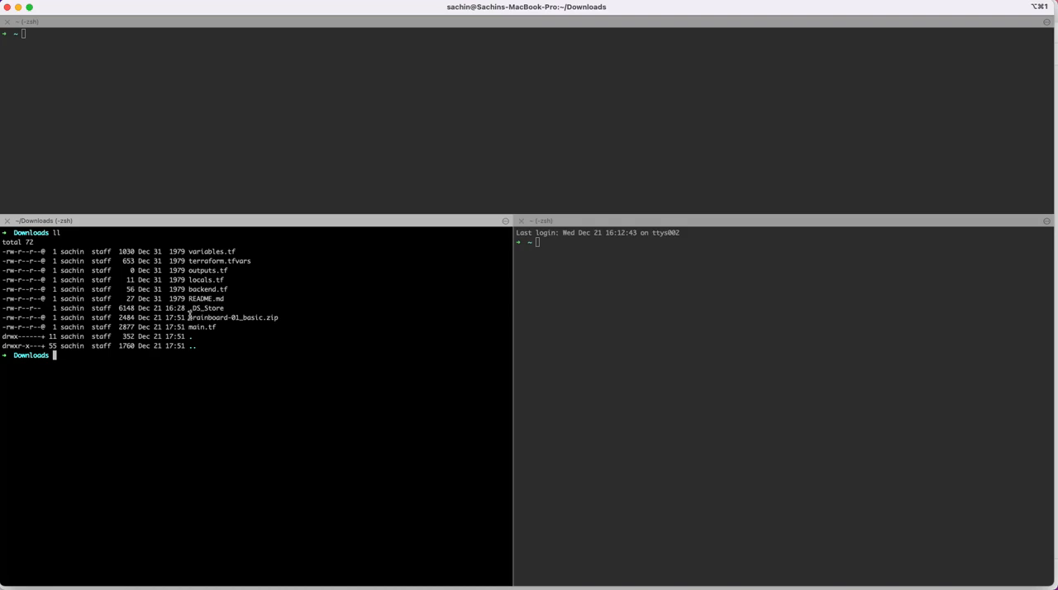
{"action": "left_click_drag", "start_coordinate": [190, 315], "coordinate": [276, 318]}
{"action": "key", "text": "super+Tab"}
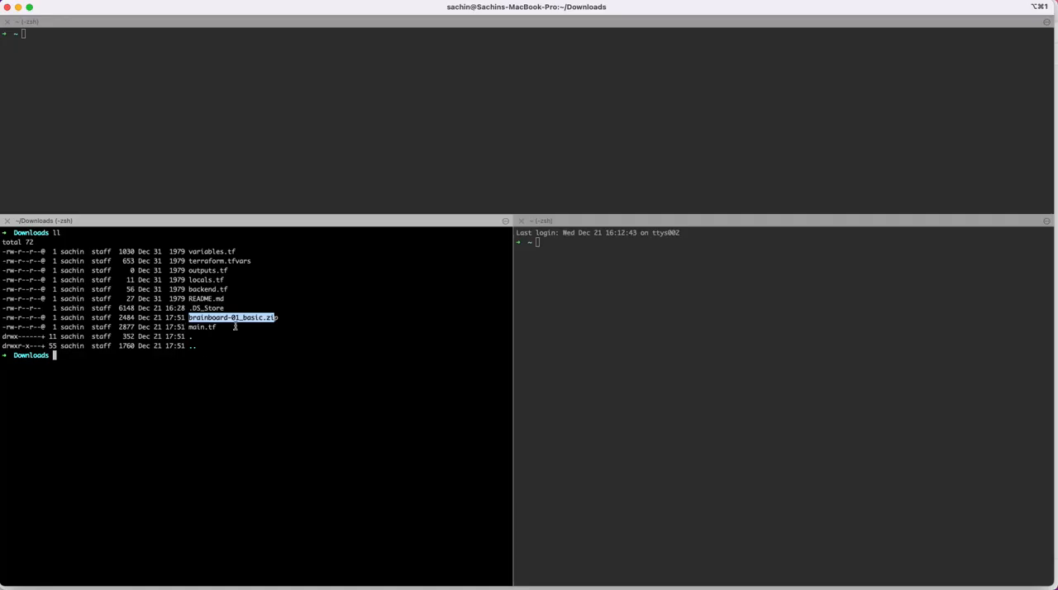
{"action": "left_click", "coordinate": [236, 327]}
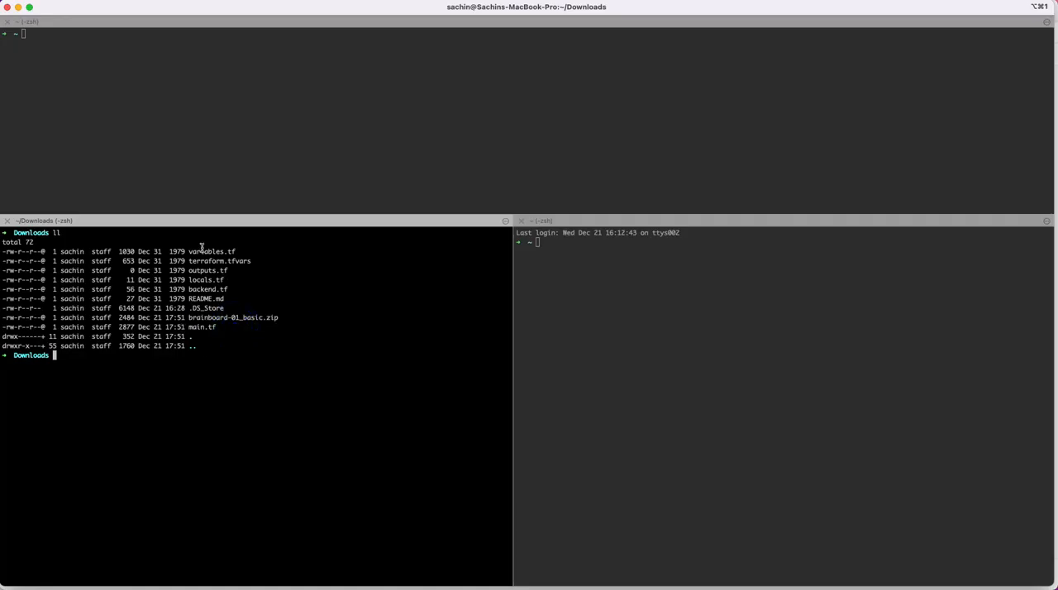
{"action": "left_click_drag", "start_coordinate": [189, 249], "coordinate": [212, 328]}
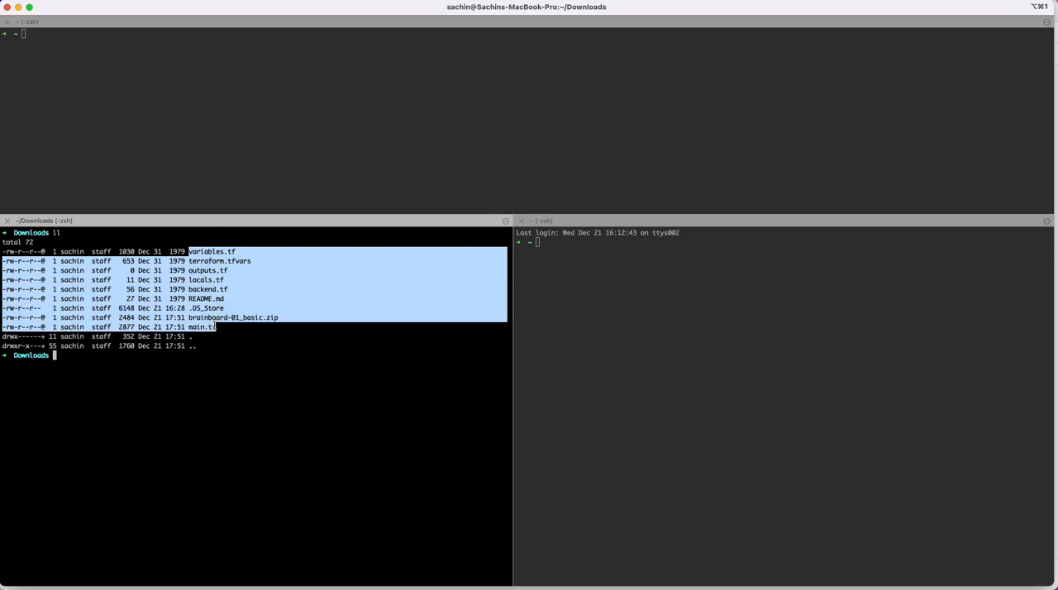
{"action": "left_click", "coordinate": [260, 356]}
{"action": "left_click_drag", "start_coordinate": [189, 250], "coordinate": [194, 321]}
{"action": "left_click", "coordinate": [246, 353]}
Step: Initialize Terraform in the Downloads folder with terraform init
{"action": "type", "text": "te"}
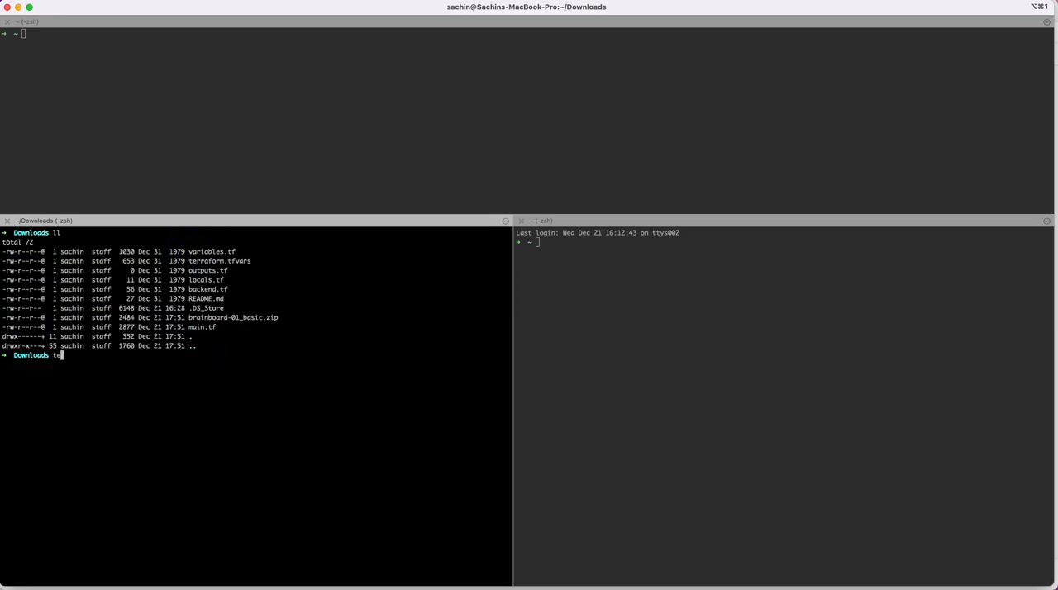
{"action": "type", "text": "rraform init"}
{"action": "key", "text": "Return"}
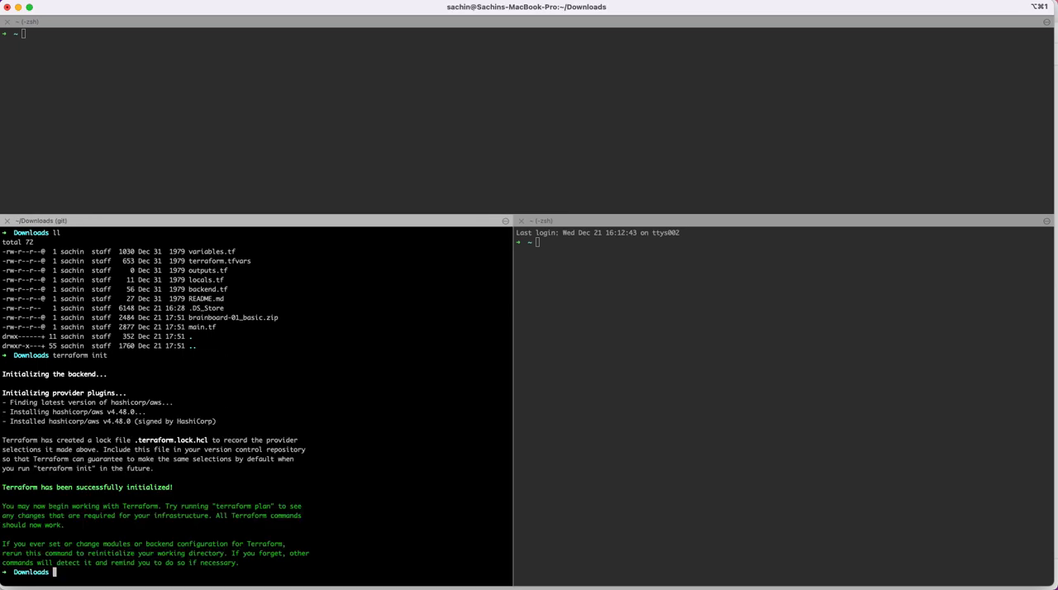
Step: Clear the terminal screen and run terraform plan in the Downloads folder
{"action": "key", "text": "ctrl+l"}
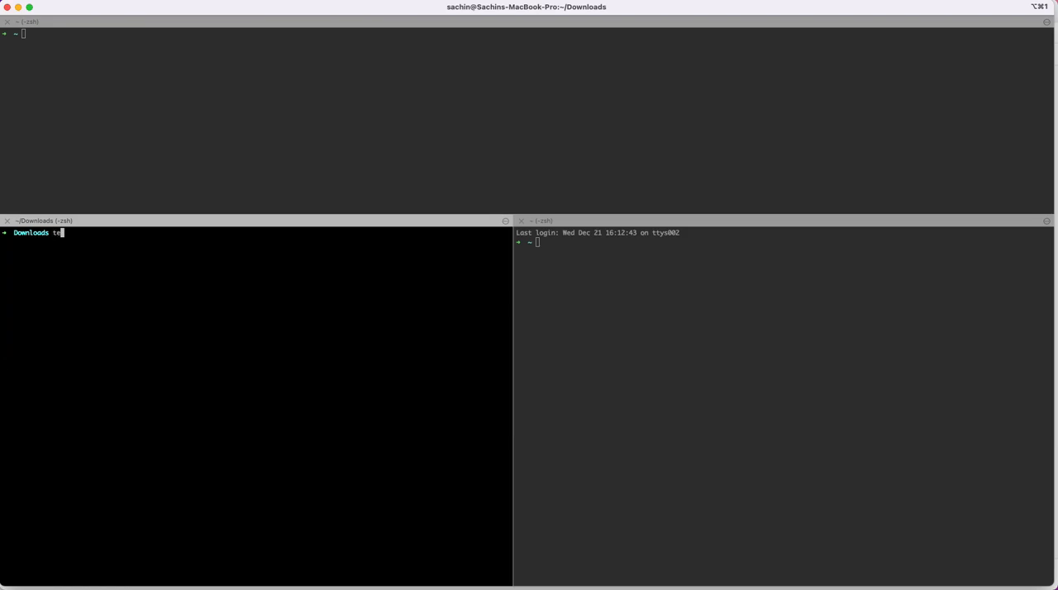
{"action": "type", "text": "terraform plan"}
{"action": "key", "text": "Return"}
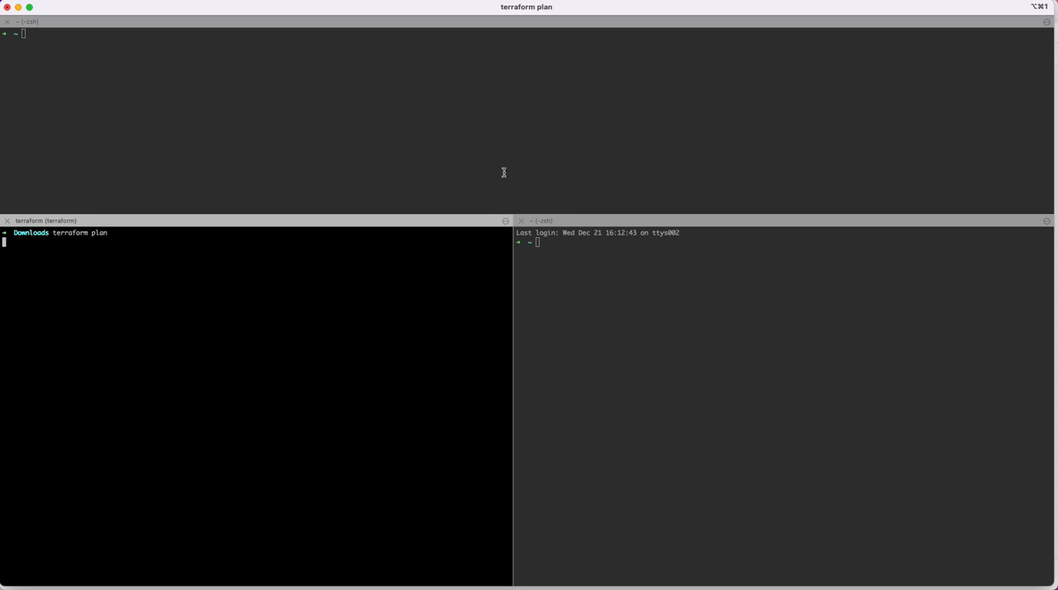
Step: Widen the terminal pane running Terraform and check how many resources the plan adds
{"action": "left_click_drag", "start_coordinate": [513, 316], "coordinate": [617, 317]}
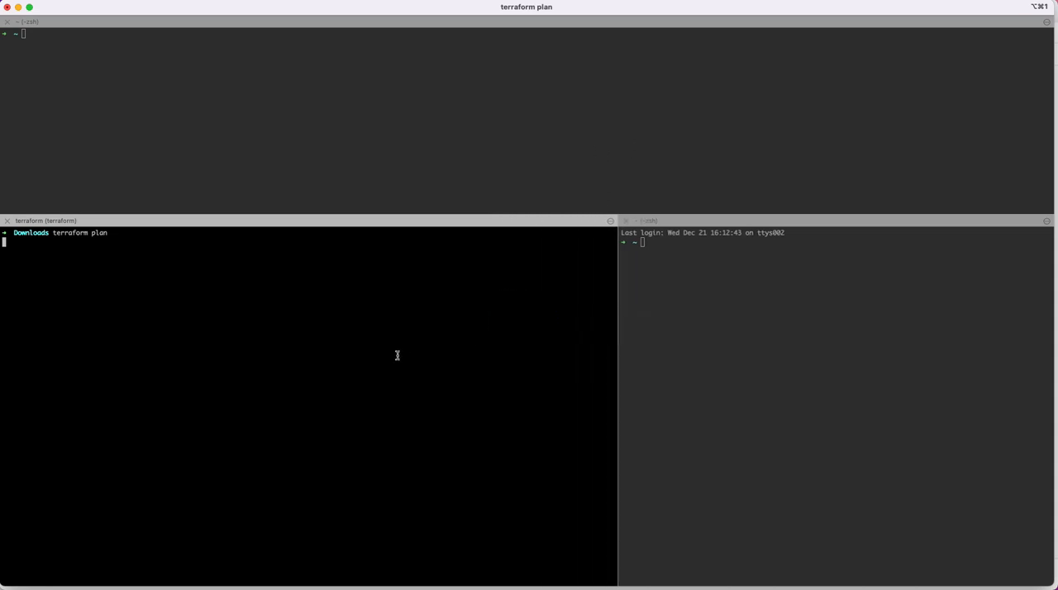
{"action": "left_click", "coordinate": [397, 356]}
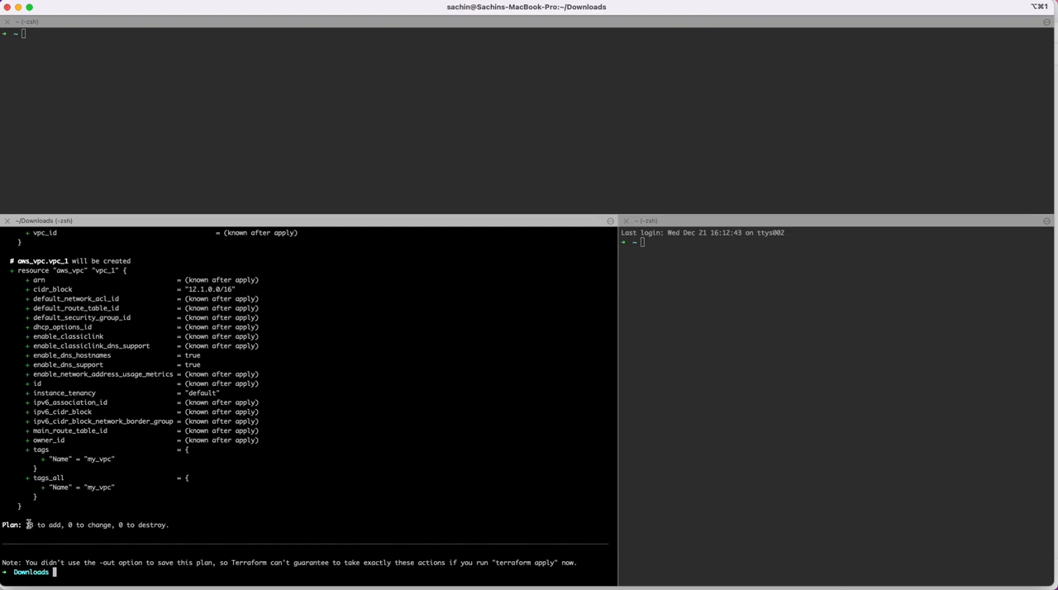
{"action": "left_click_drag", "start_coordinate": [26, 524], "coordinate": [52, 527]}
{"action": "left_click", "coordinate": [197, 511]}
Step: Deploy the planned infrastructure with terraform apply -auto-approve
{"action": "type", "text": "terraform papply -auto-approve"}
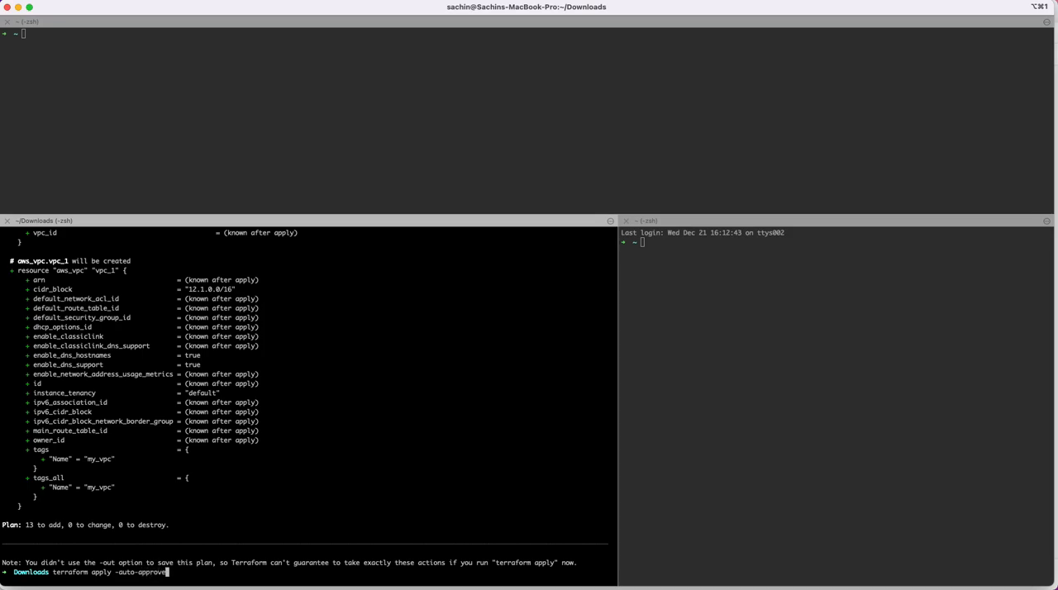
{"action": "key", "text": "Return"}
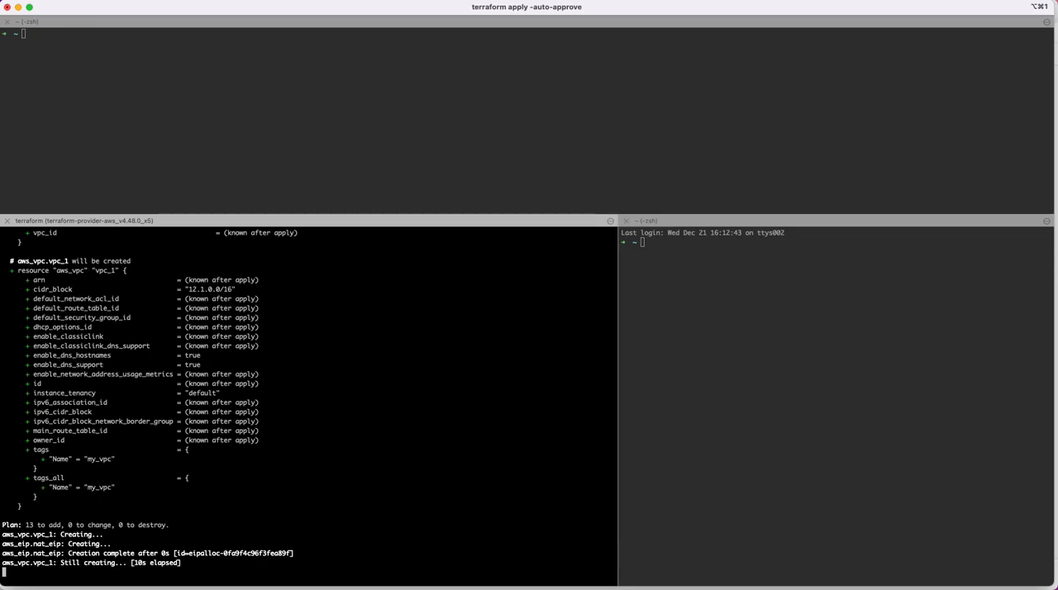
Step: Switch to the AWS console, refresh the VPC list and inspect the IPv4 CIDR and details of my_vpc
{"action": "key", "text": "super+Tab"}
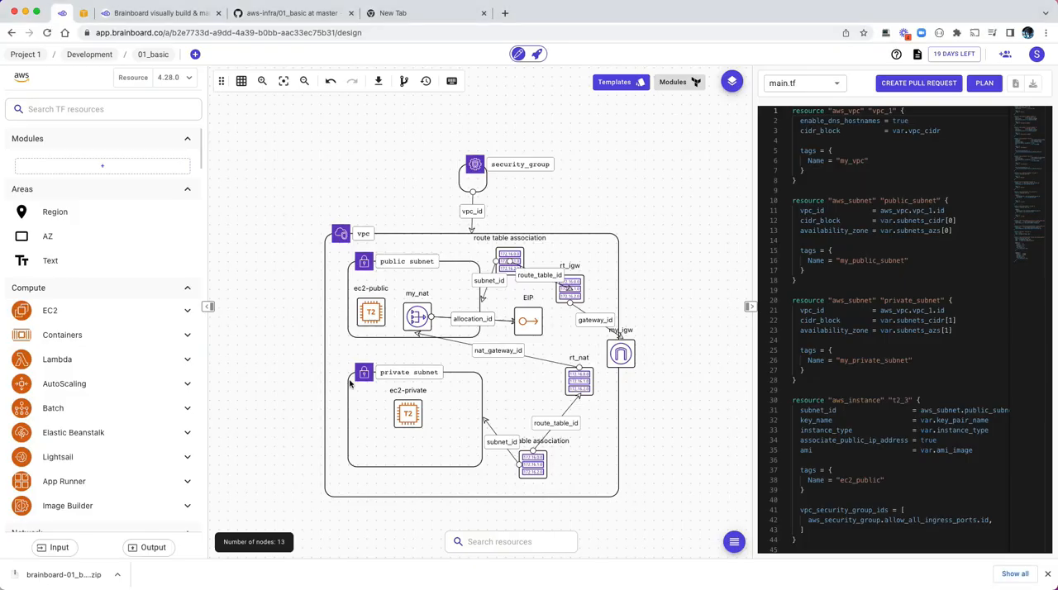
{"action": "left_click", "coordinate": [87, 15]}
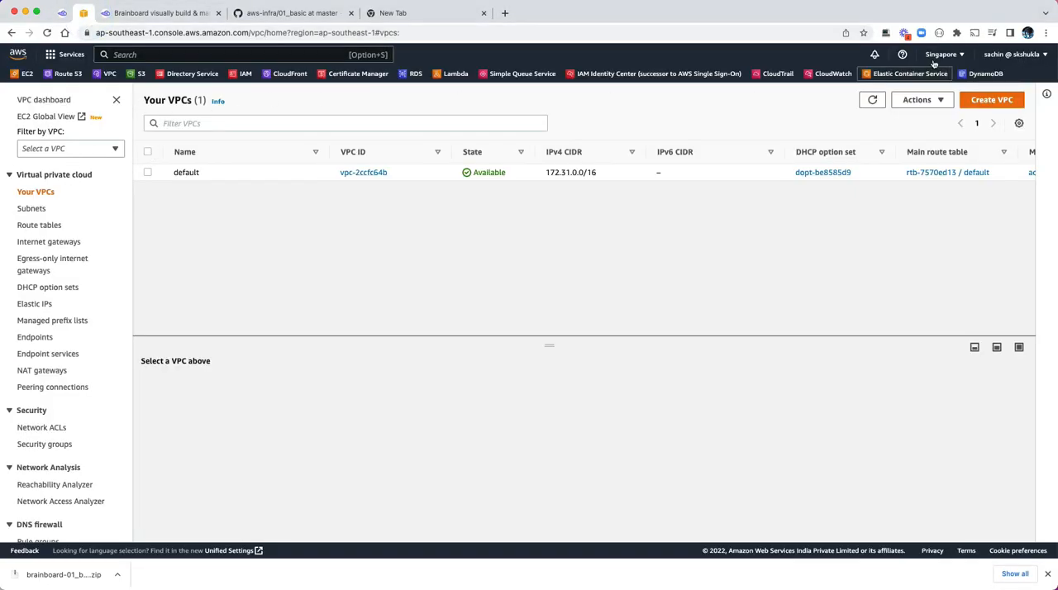
{"action": "left_click", "coordinate": [872, 100]}
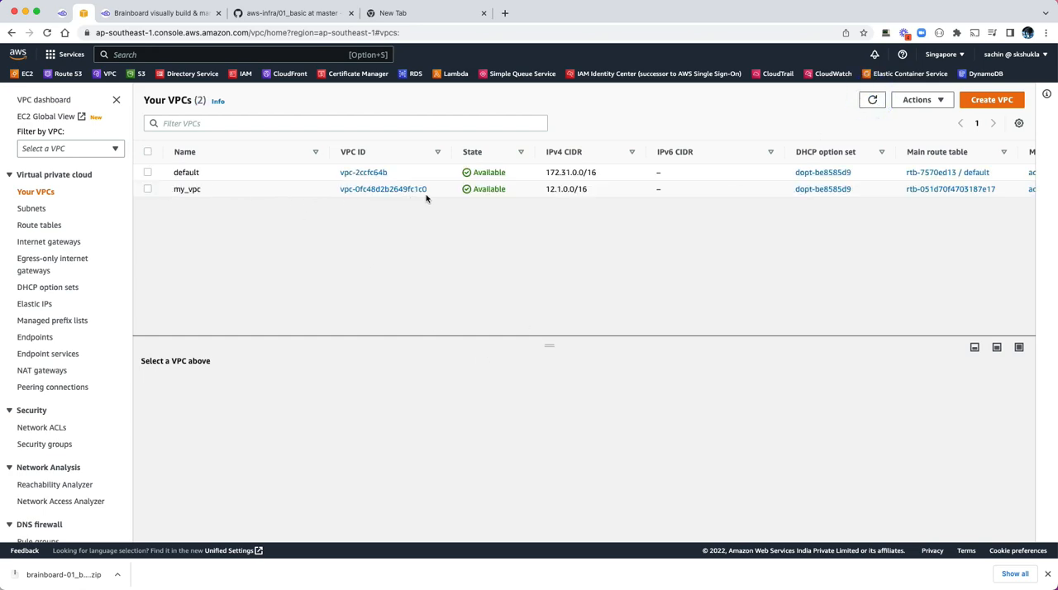
{"action": "triple_click", "coordinate": [548, 190]}
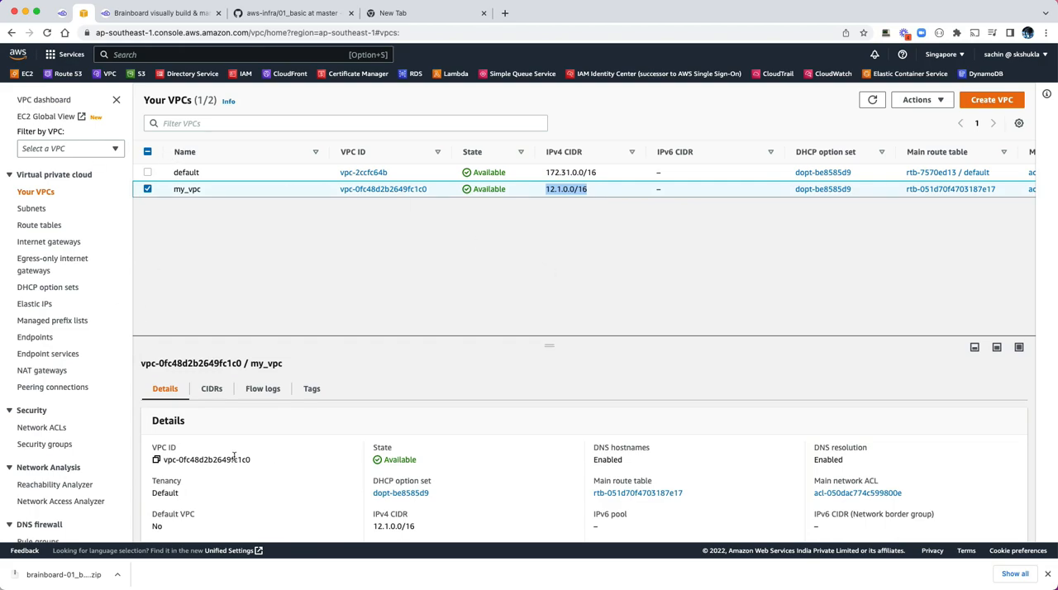
Step: Inspect the my_igw internet gateway and the my_nat NAT gateway in the VPC console
{"action": "left_click", "coordinate": [37, 242]}
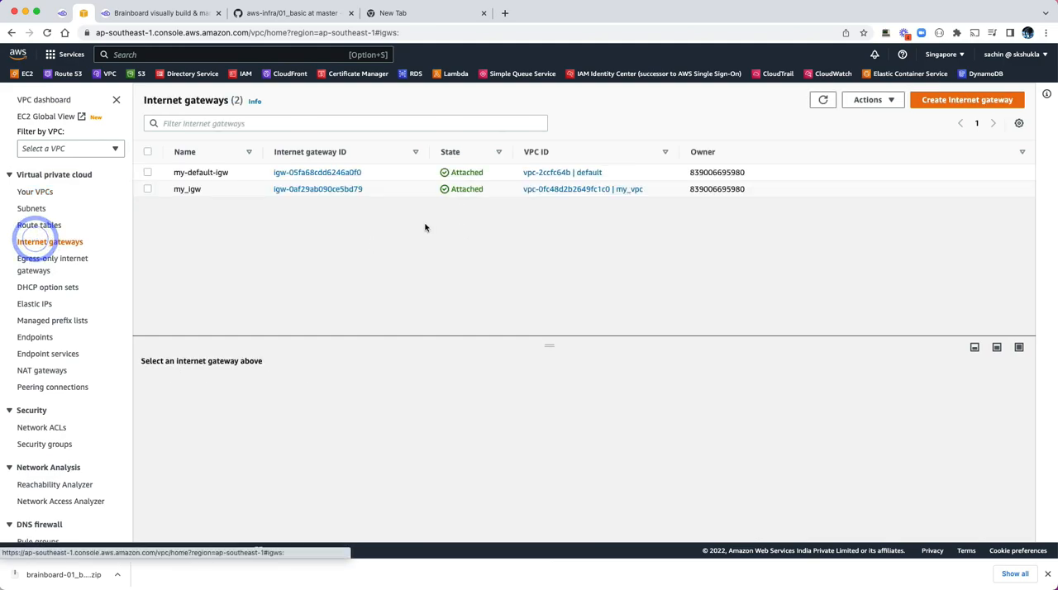
{"action": "double_click", "coordinate": [178, 189]}
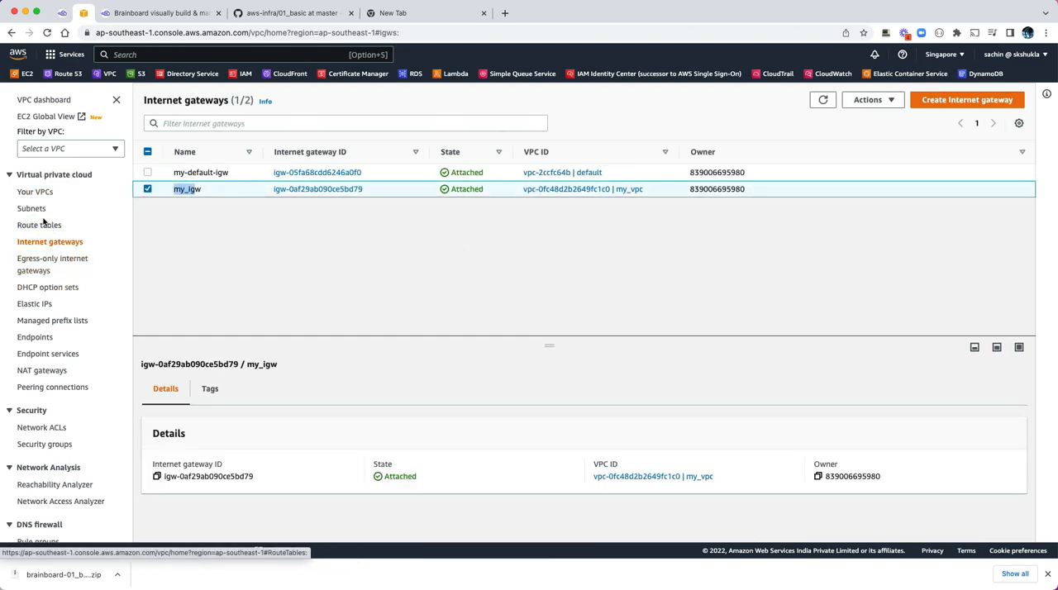
{"action": "left_click", "coordinate": [43, 370]}
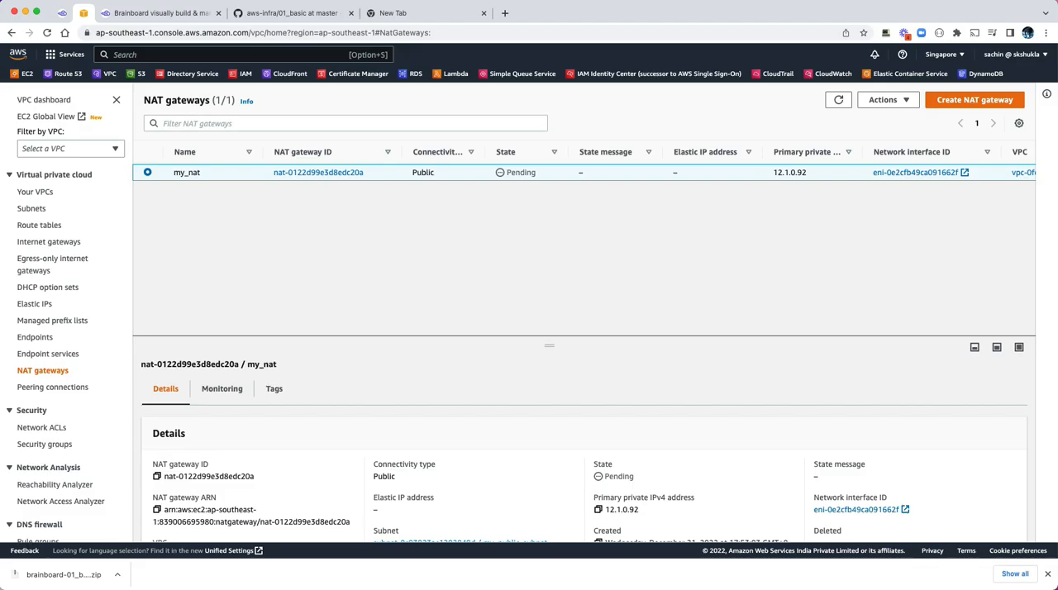
Step: Check the Terraform apply progress in the terminal, and list all EC2 instances in the AWS console without the running-state filter
{"action": "key", "text": "super+Tab"}
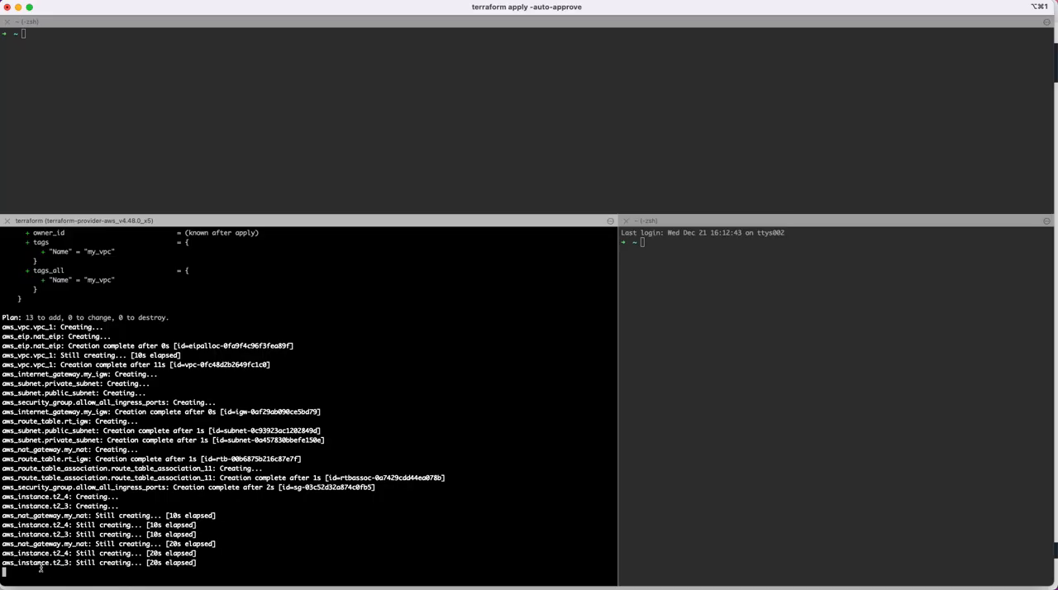
{"action": "key", "text": "super+Tab"}
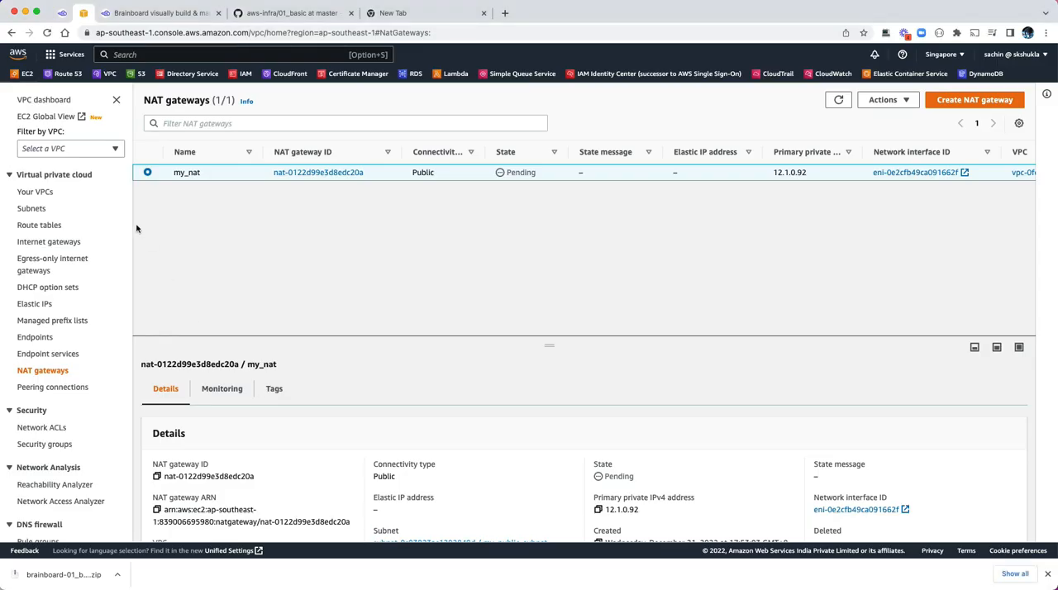
{"action": "left_click", "coordinate": [28, 77]}
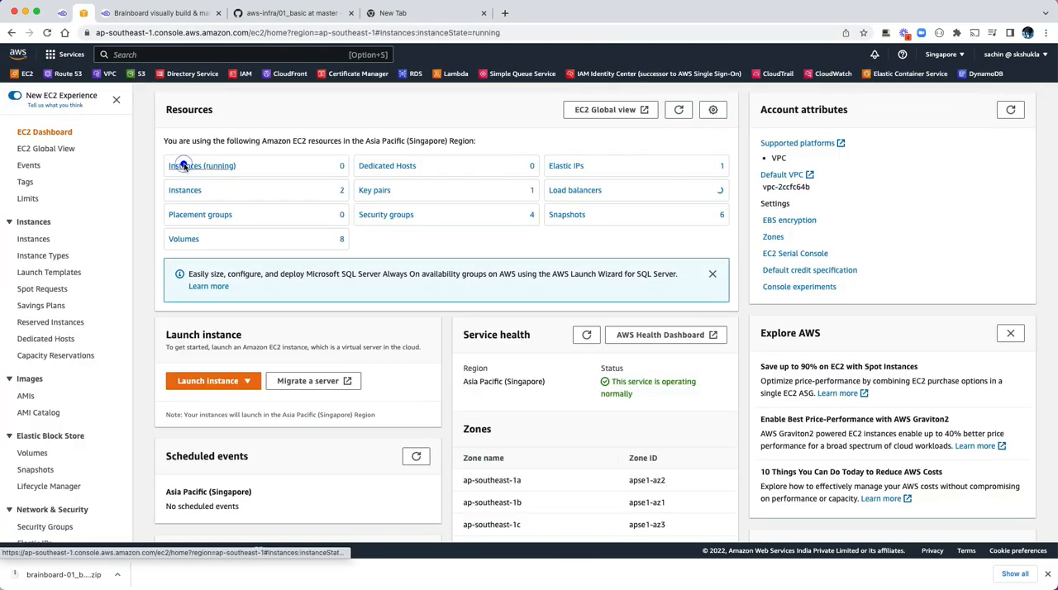
{"action": "left_click", "coordinate": [185, 166]}
{"action": "left_click", "coordinate": [247, 136]}
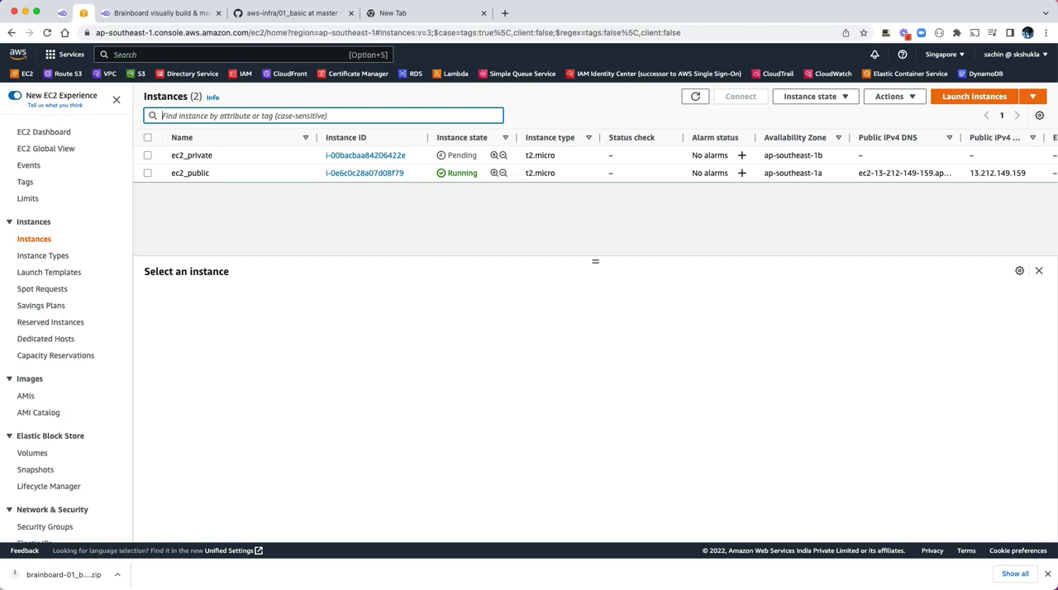
Step: Check the Terraform apply result in the terminal, and refresh the EC2 instance list in the AWS console
{"action": "key", "text": "super+Tab"}
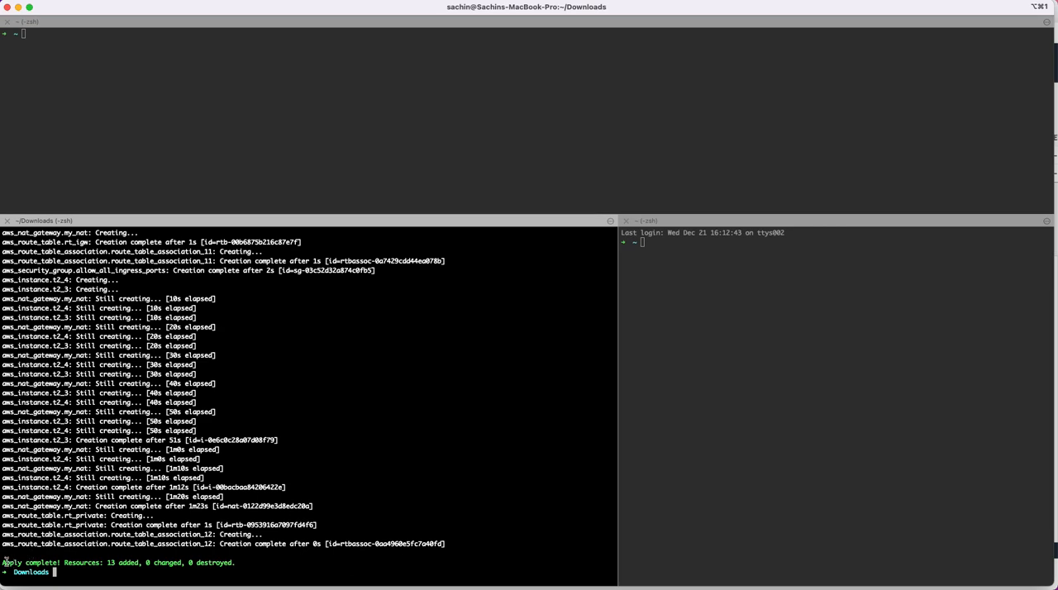
{"action": "left_click_drag", "start_coordinate": [2, 562], "coordinate": [139, 564]}
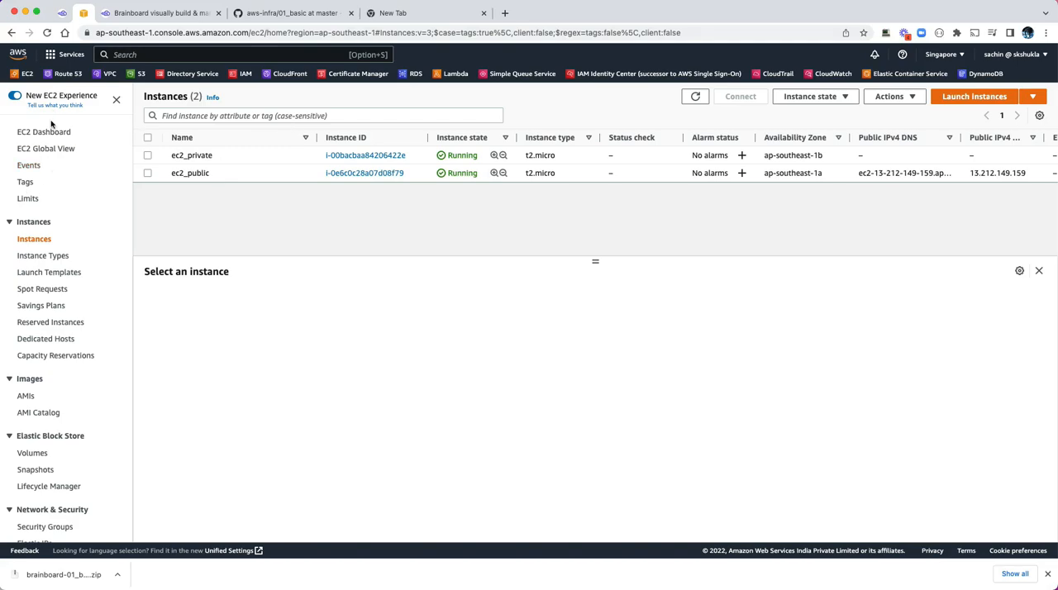
{"action": "left_click", "coordinate": [695, 96]}
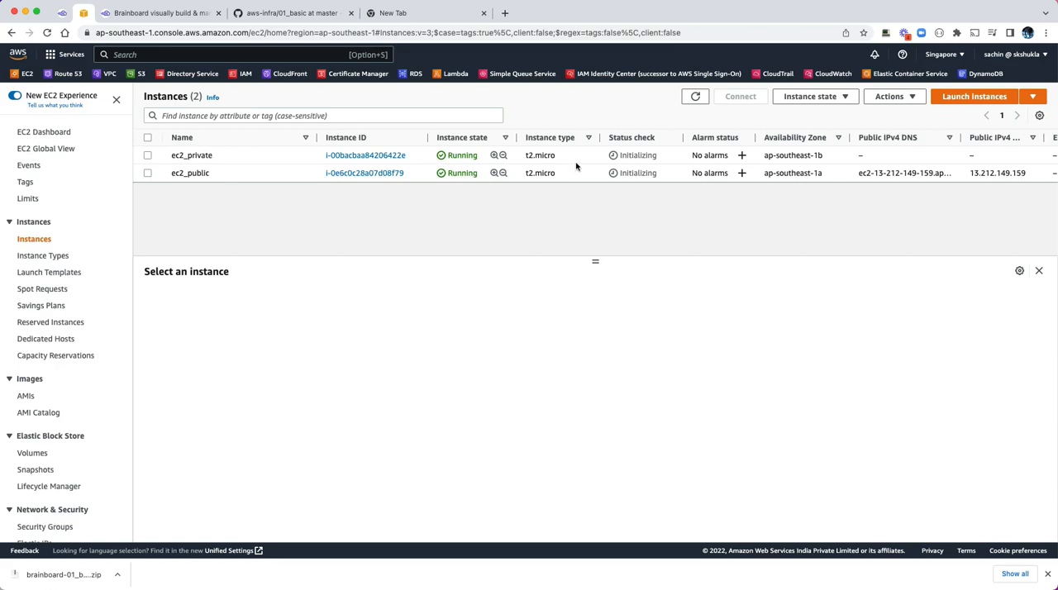
Step: Look back at the Brainboard design, and inspect the matching Elastic IP address and my_nat NAT gateway in the AWS console
{"action": "left_click", "coordinate": [57, 14]}
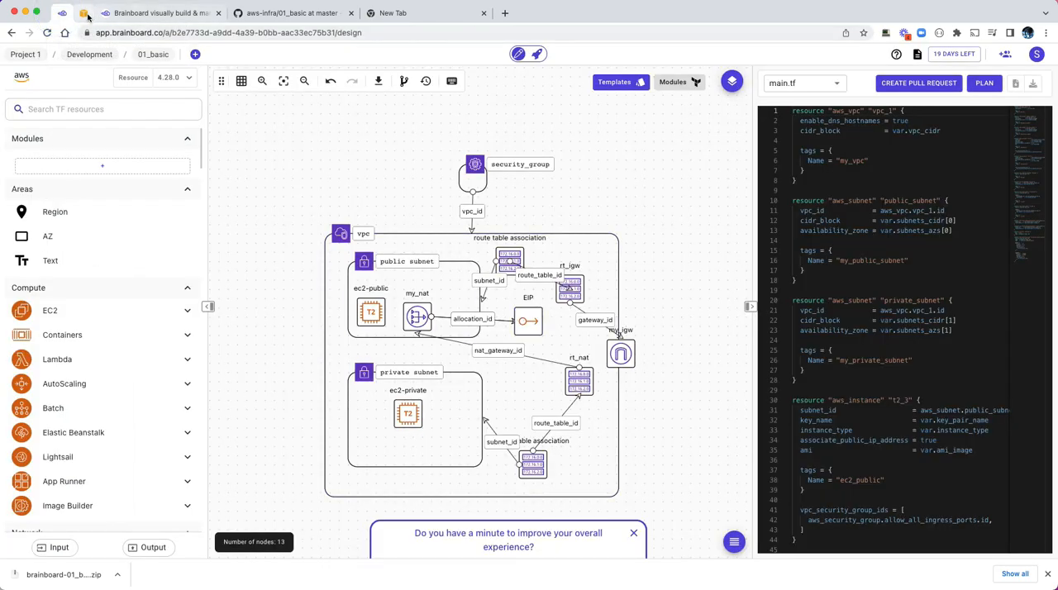
{"action": "left_click", "coordinate": [85, 13]}
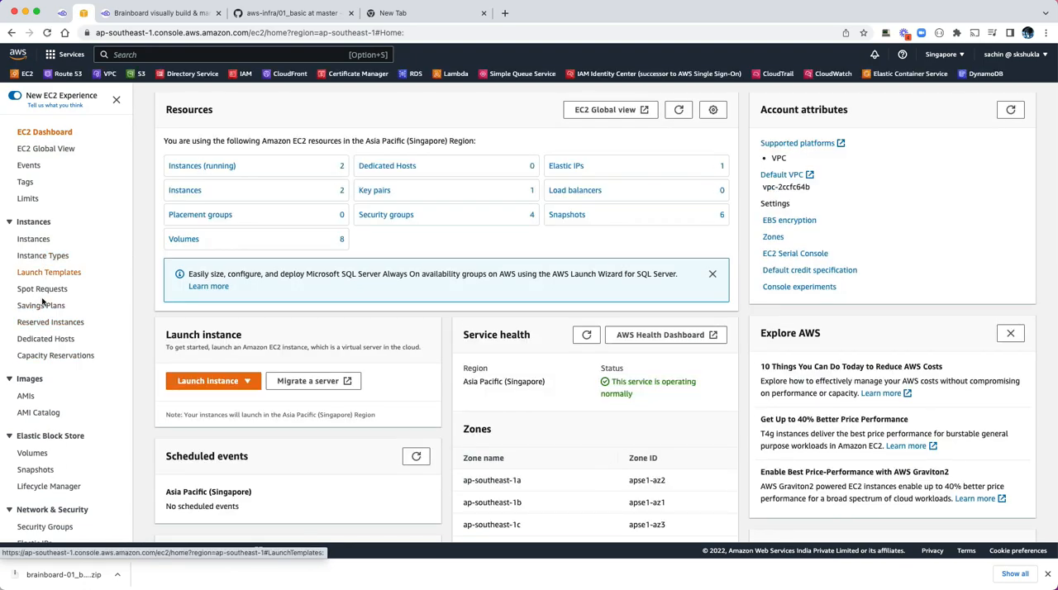
{"action": "key", "text": "super+f"}
{"action": "type", "text": "elas"}
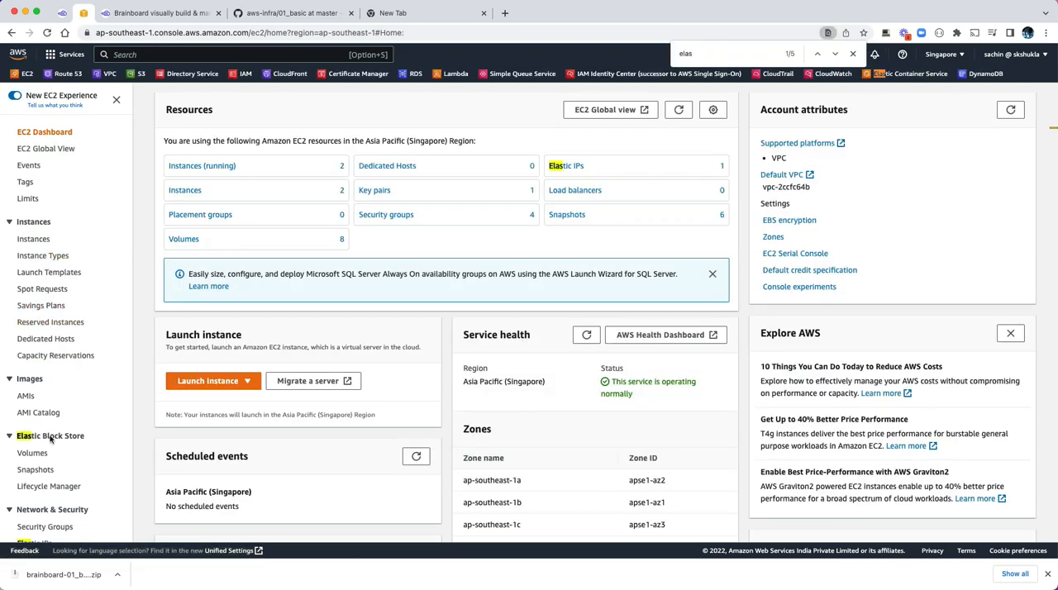
{"action": "scroll", "coordinate": [66, 500], "scroll_direction": "down", "scroll_amount": 1}
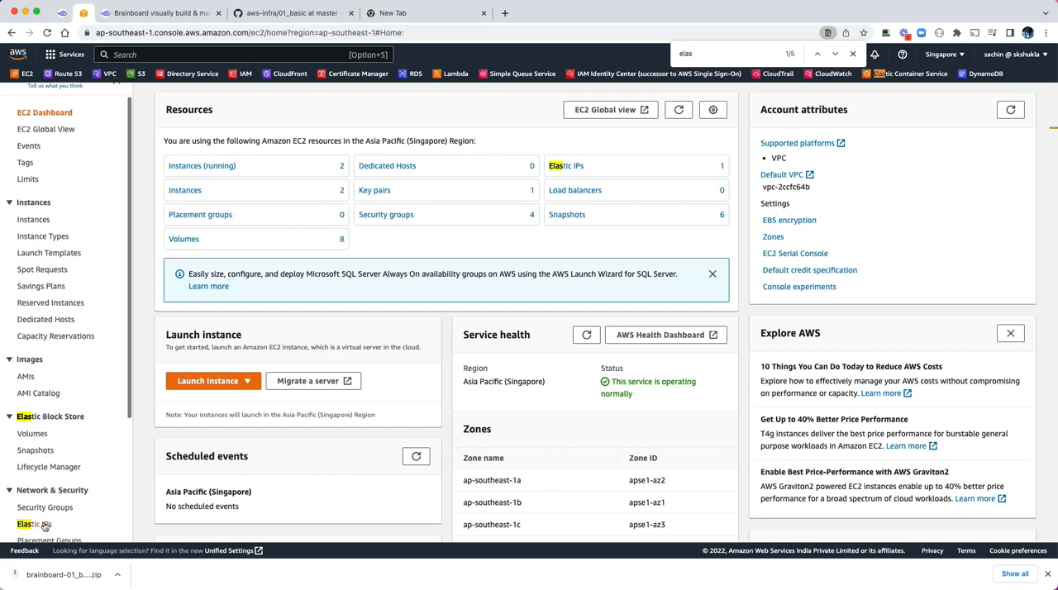
{"action": "left_click", "coordinate": [43, 524]}
{"action": "left_click", "coordinate": [536, 170]}
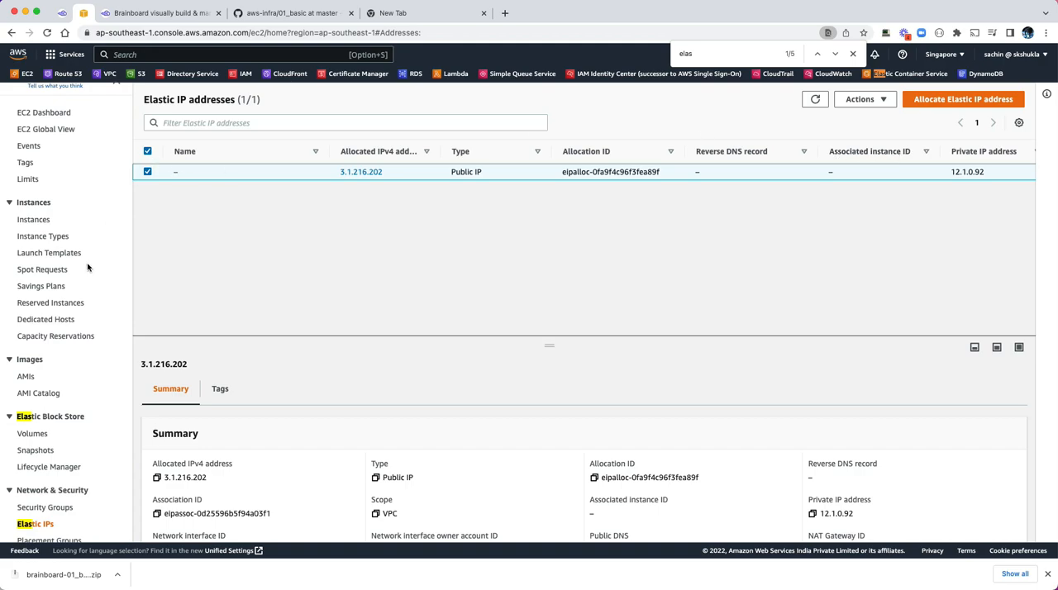
{"action": "left_click", "coordinate": [104, 74]}
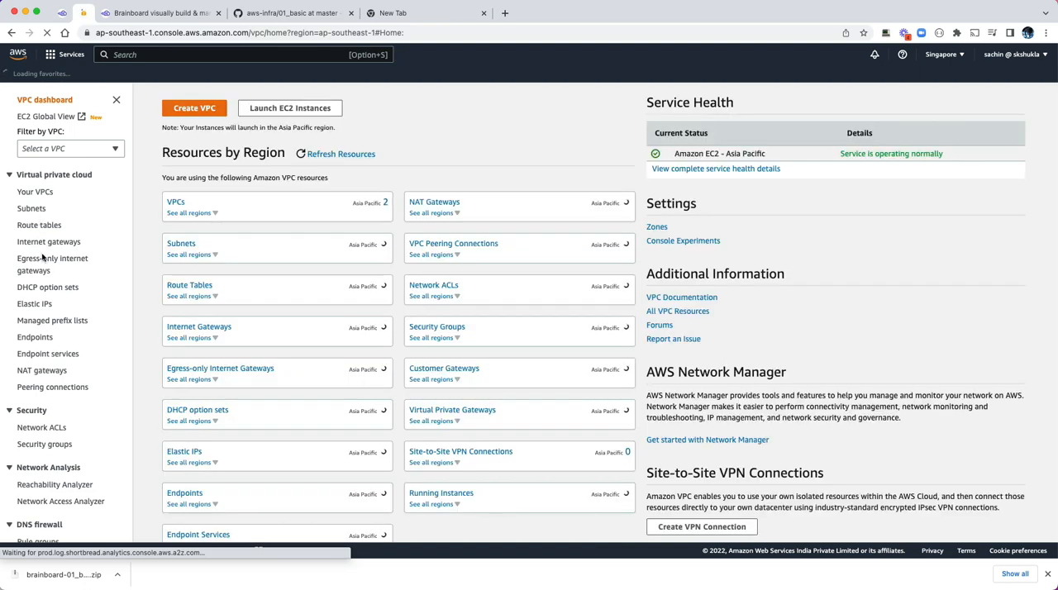
{"action": "left_click", "coordinate": [38, 370]}
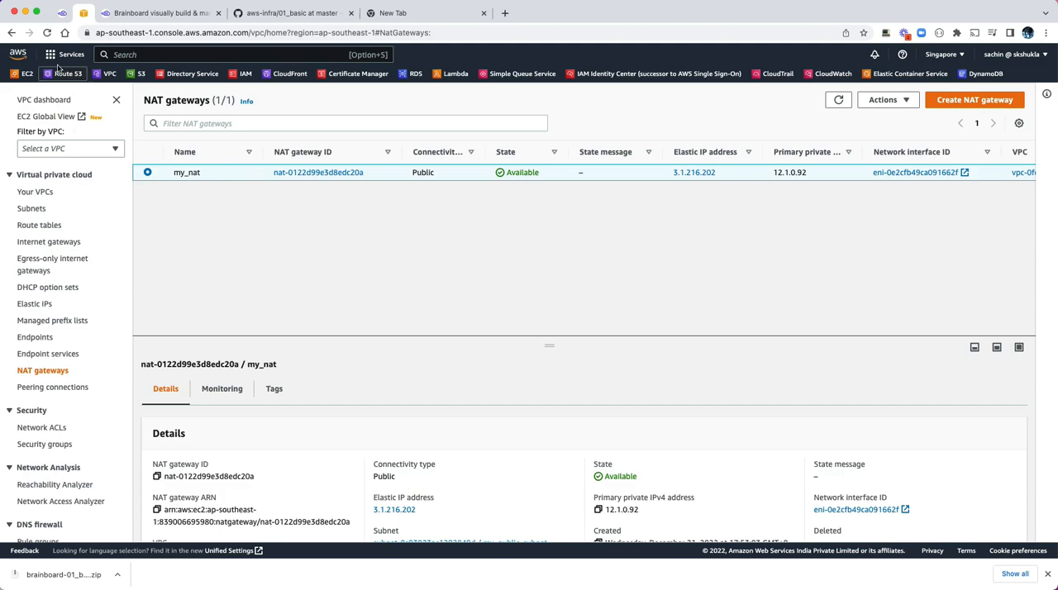
Step: List the running EC2 instances, copy the public IPv4 address of ec2_public and view the details of ec2_private
{"action": "left_click", "coordinate": [22, 74]}
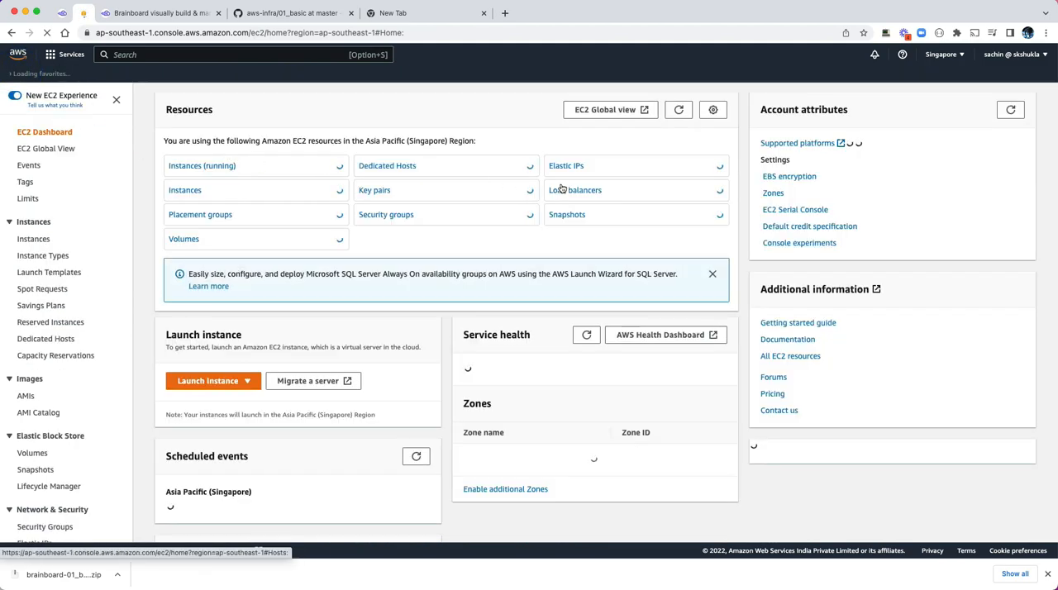
{"action": "left_click", "coordinate": [225, 171]}
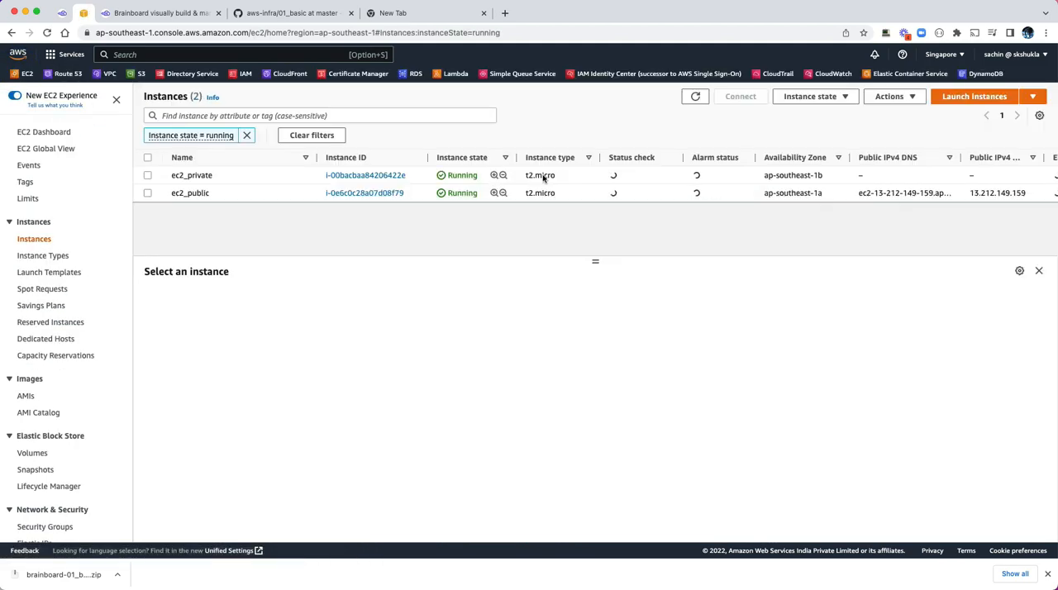
{"action": "left_click", "coordinate": [267, 194]}
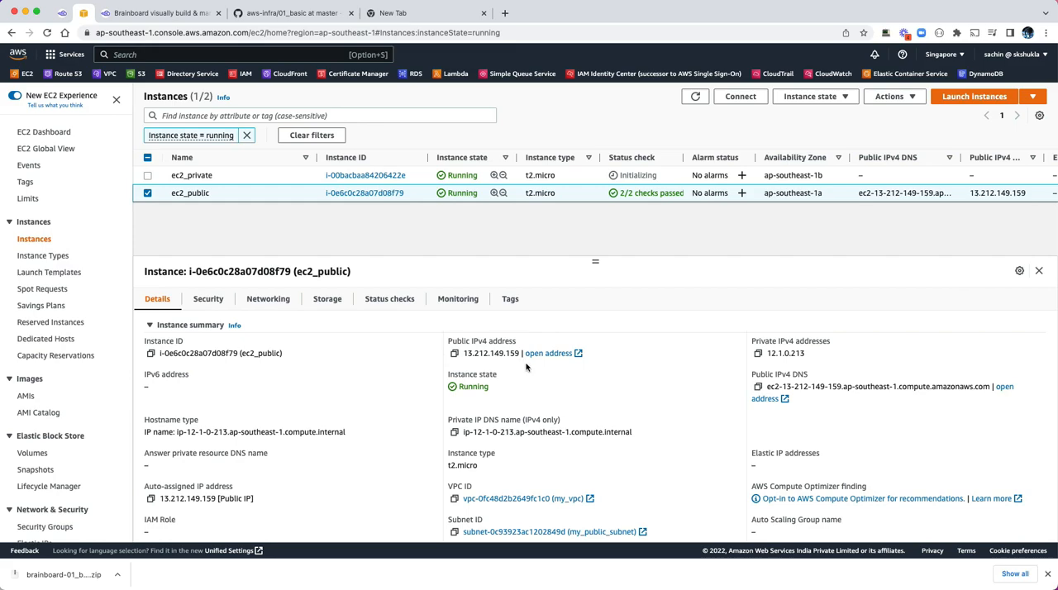
{"action": "left_click", "coordinate": [454, 353]}
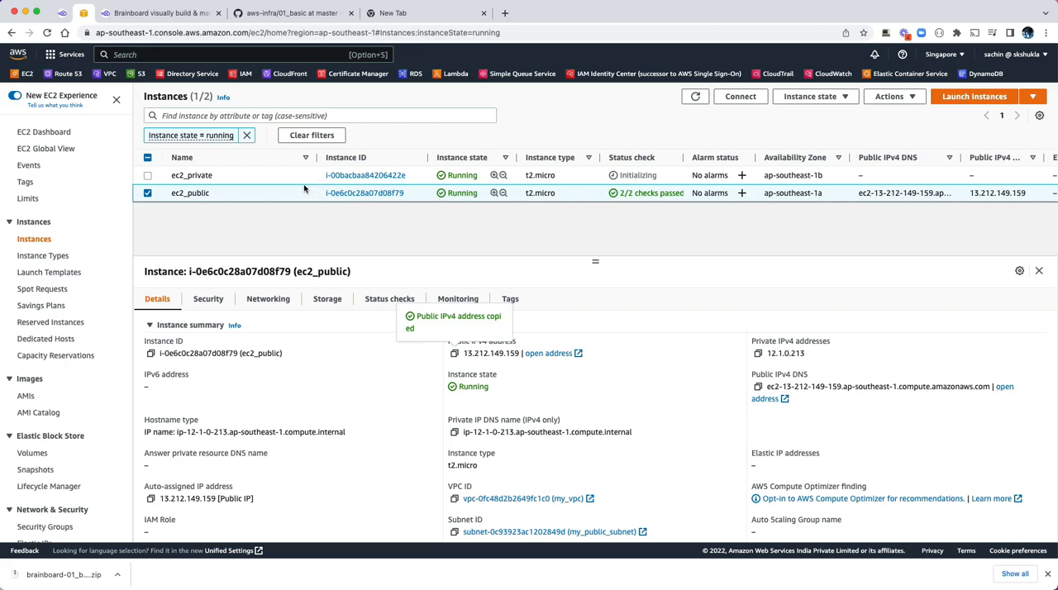
{"action": "left_click", "coordinate": [278, 175]}
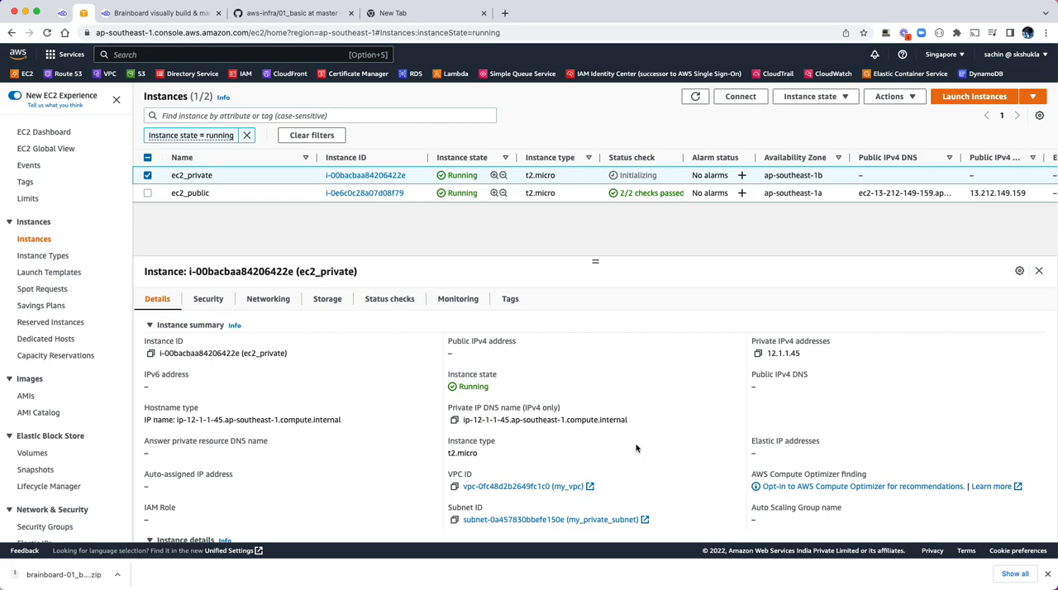
Step: Open my_public_subnet from the ec2_public instance details and examine the routes of its route table
{"action": "left_click", "coordinate": [240, 193]}
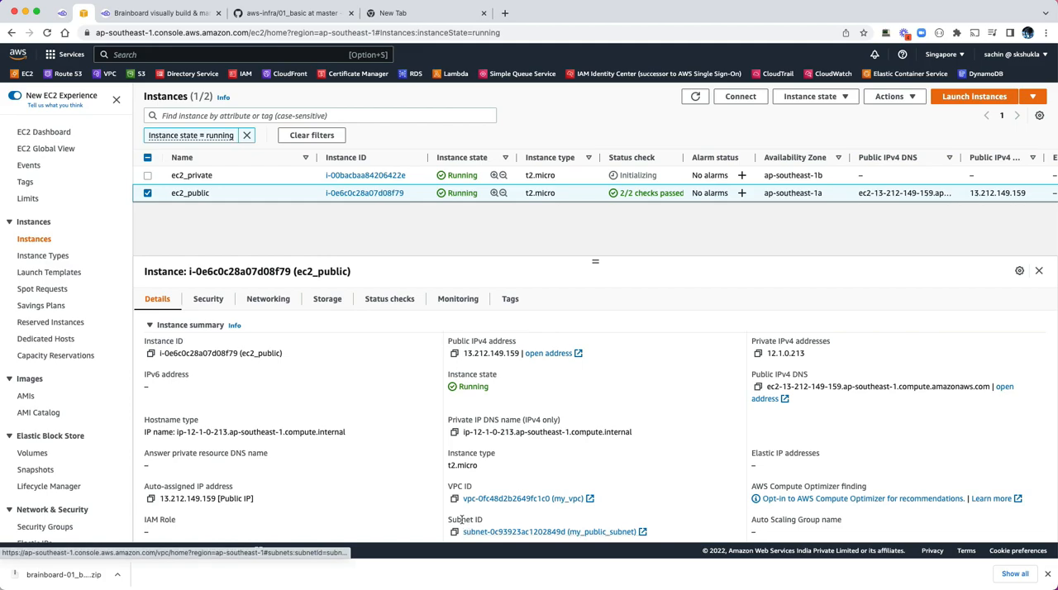
{"action": "left_click", "coordinate": [559, 533]}
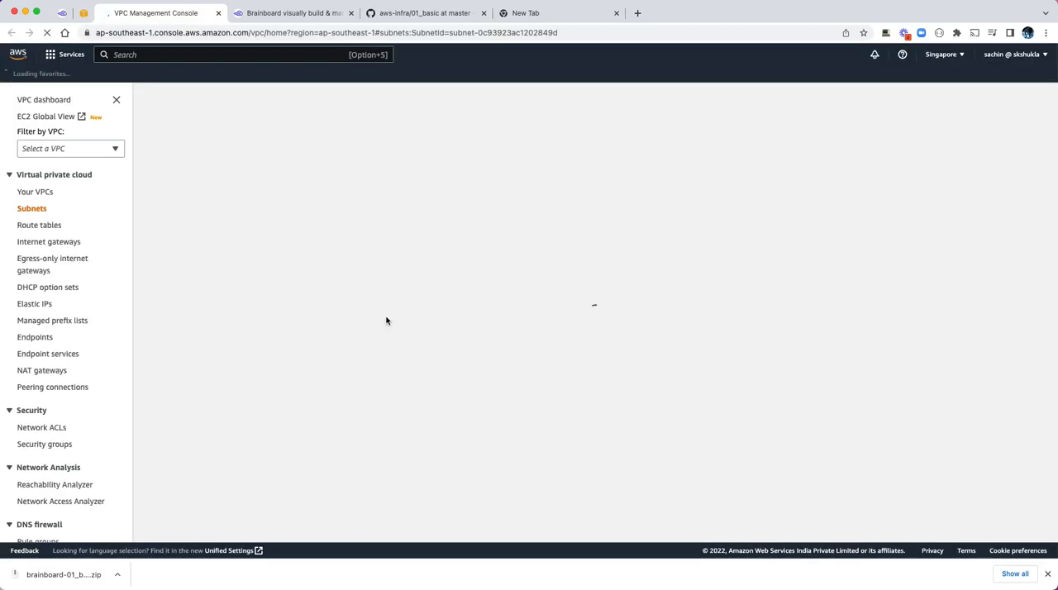
{"action": "left_click", "coordinate": [331, 197]}
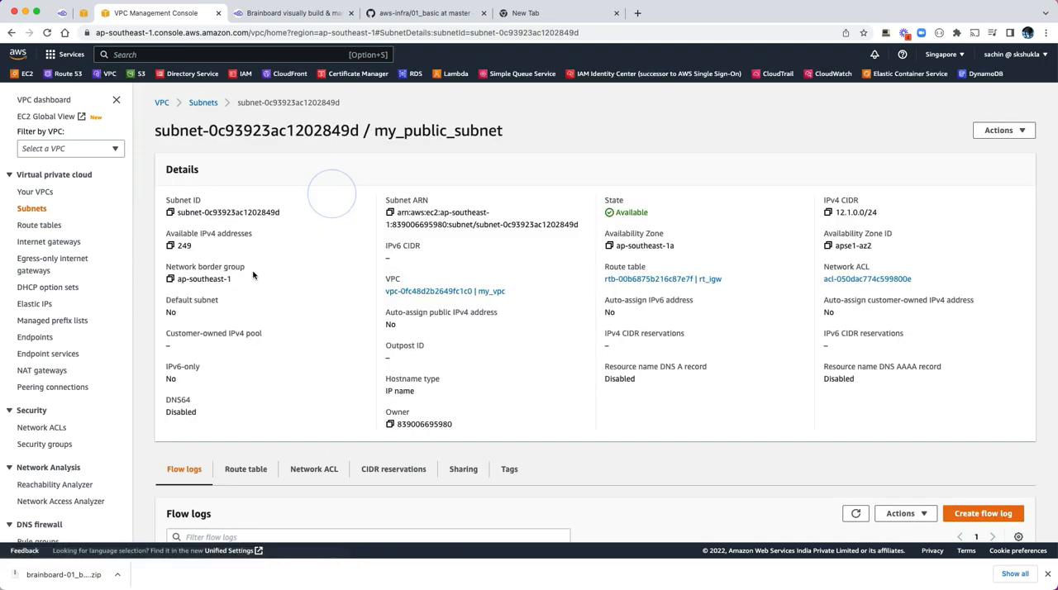
{"action": "left_click", "coordinate": [239, 469]}
{"action": "scroll", "coordinate": [223, 470], "scroll_direction": "down", "scroll_amount": 3}
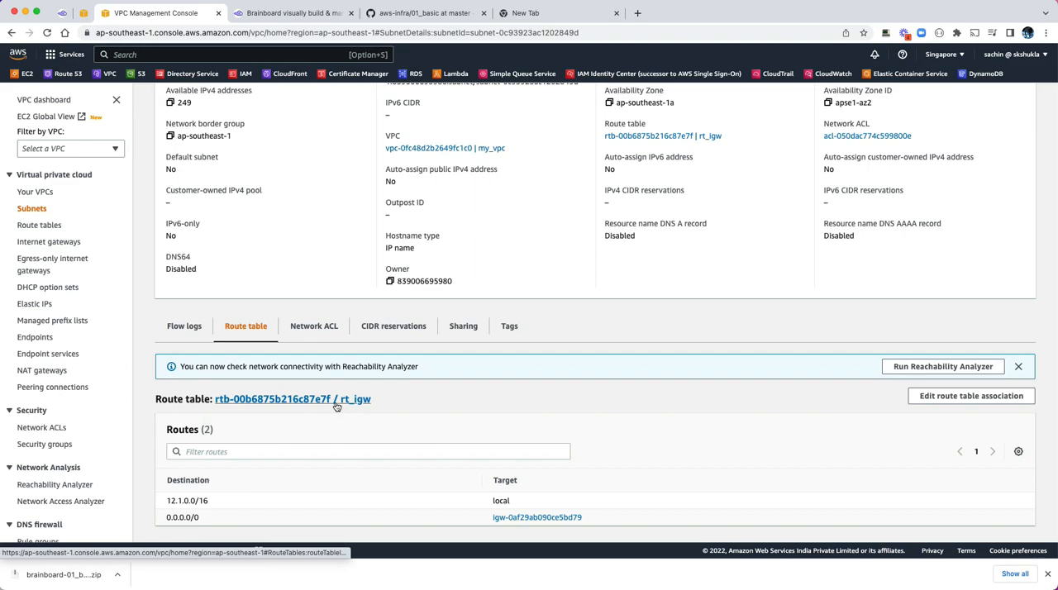
Step: Open the rt_igw route table, examine its routes and follow the 0.0.0.0/0 route to its target internet gateway
{"action": "left_click", "coordinate": [350, 401]}
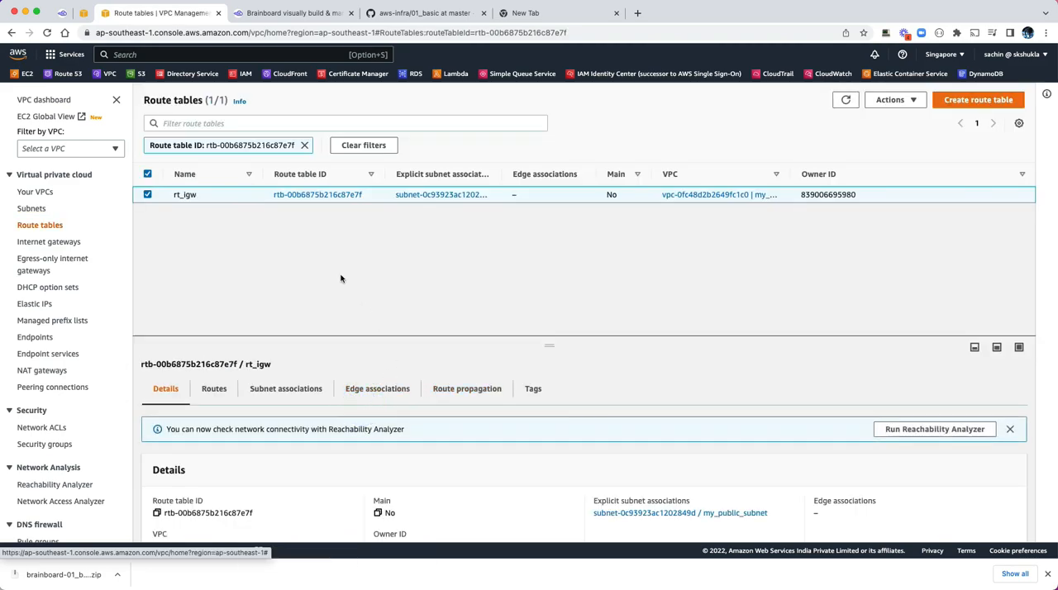
{"action": "left_click", "coordinate": [220, 393]}
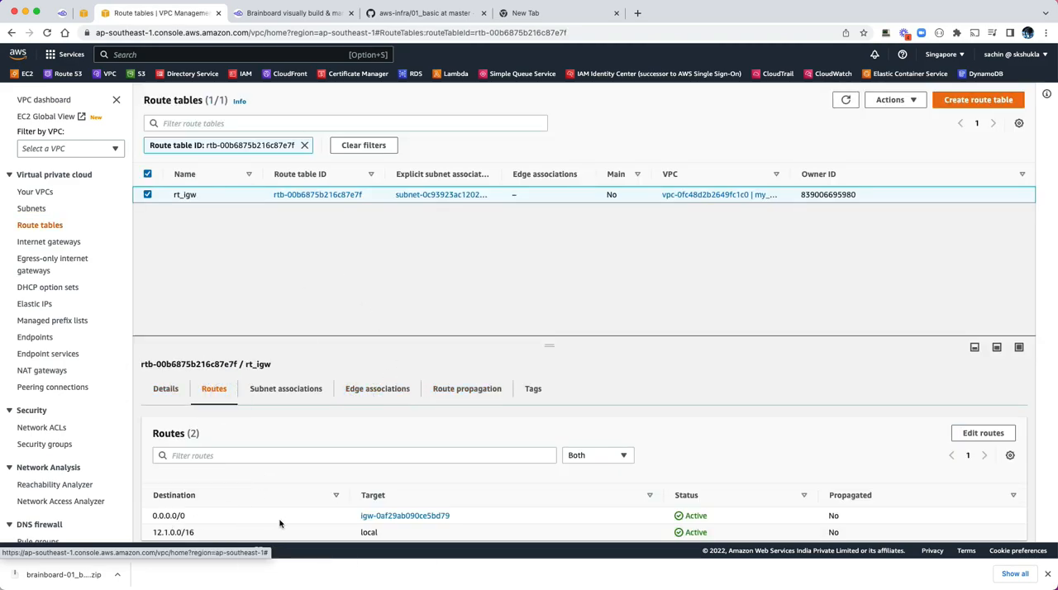
{"action": "left_click", "coordinate": [374, 517]}
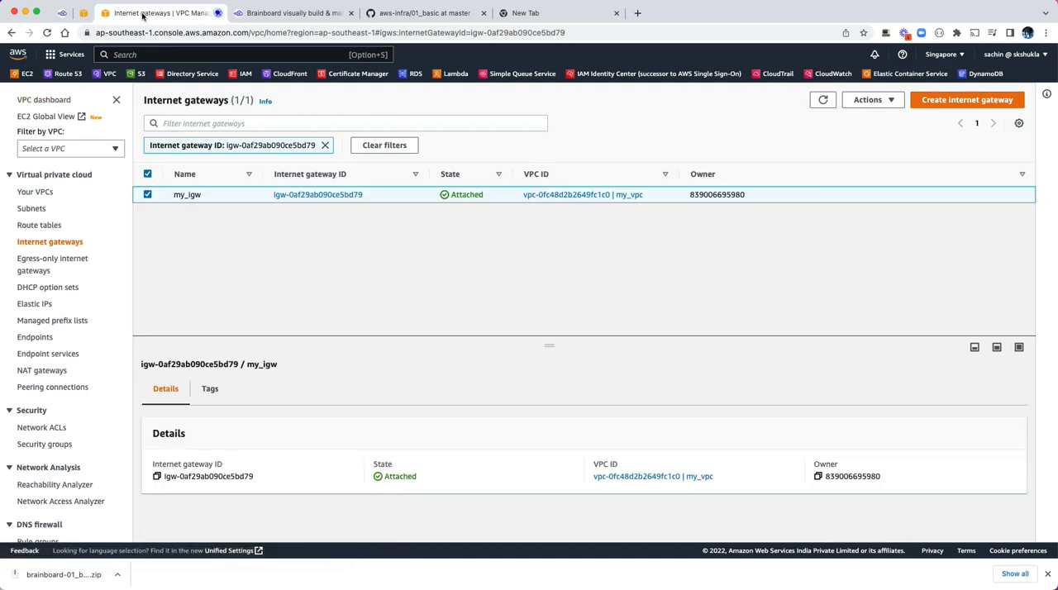
Step: Close the internet gateway page, open my_private_subnet from the ec2_private details and examine the 0.0.0.0/0 route in its route table
{"action": "left_click", "coordinate": [218, 12]}
{"action": "left_click", "coordinate": [228, 176]}
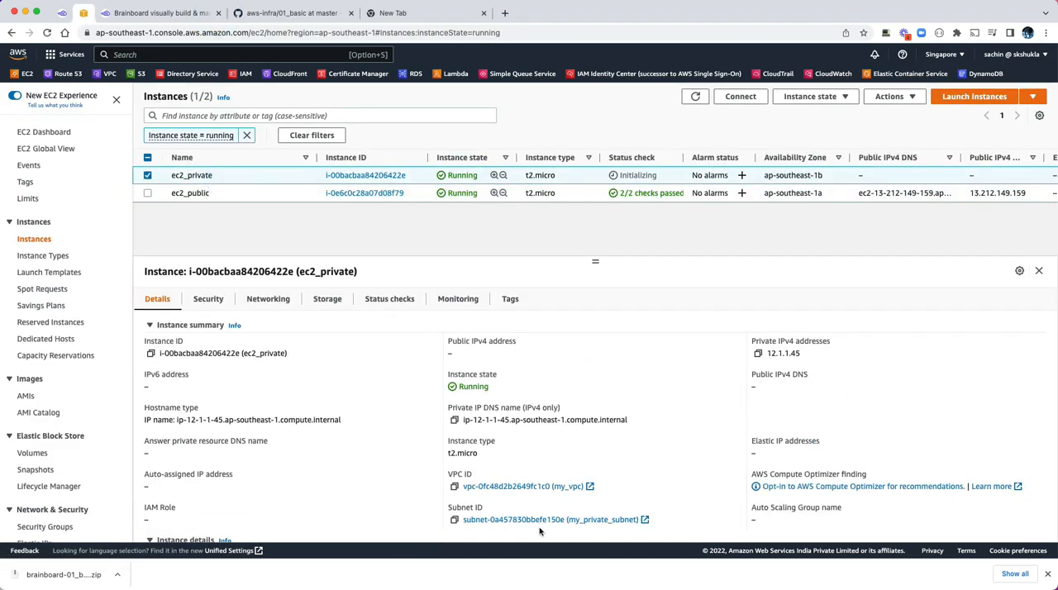
{"action": "left_click", "coordinate": [592, 520]}
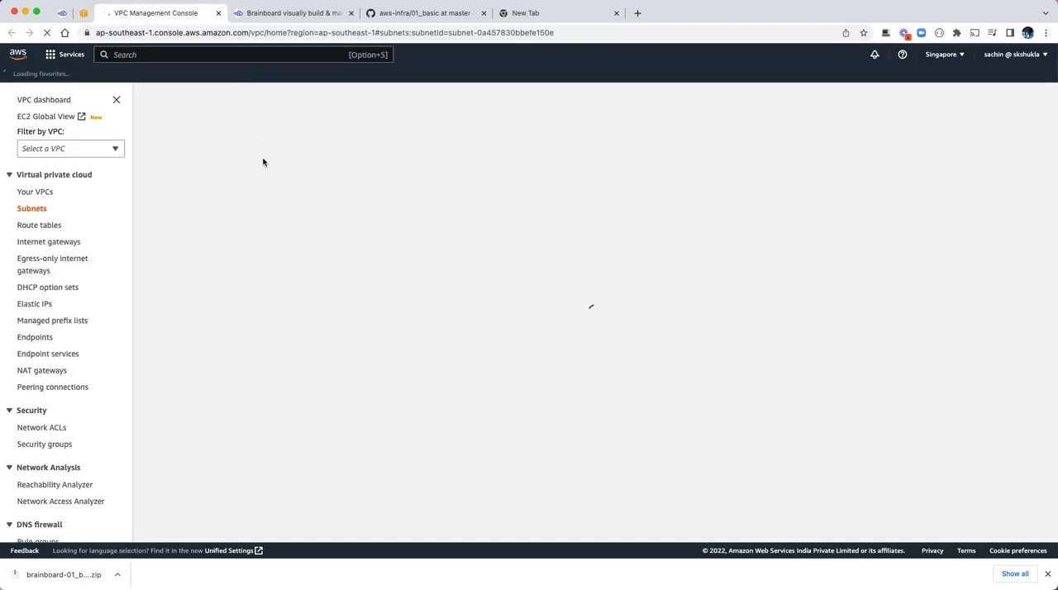
{"action": "left_click", "coordinate": [326, 197]}
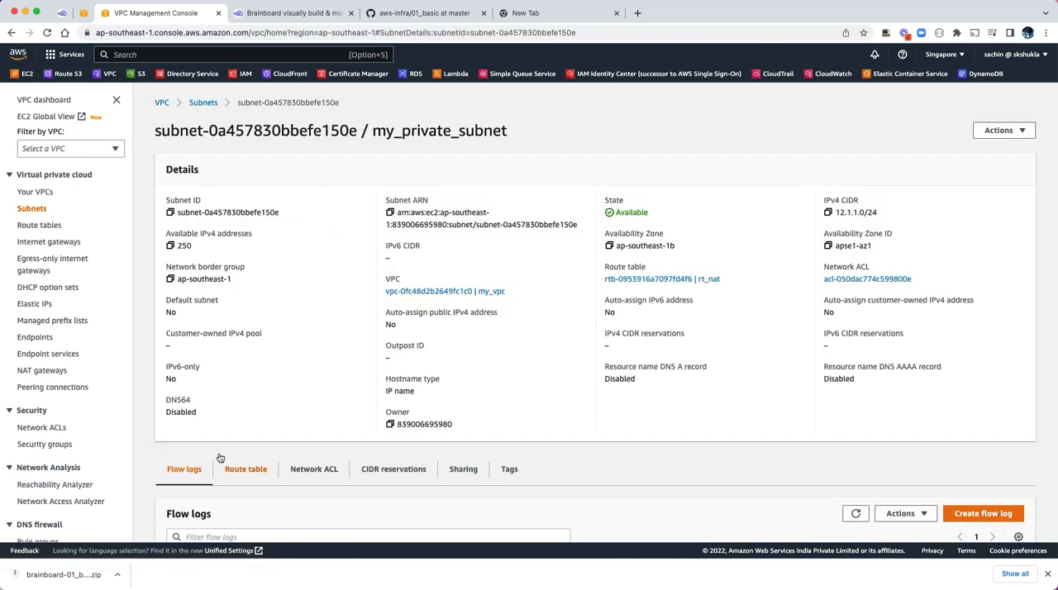
{"action": "left_click", "coordinate": [246, 471]}
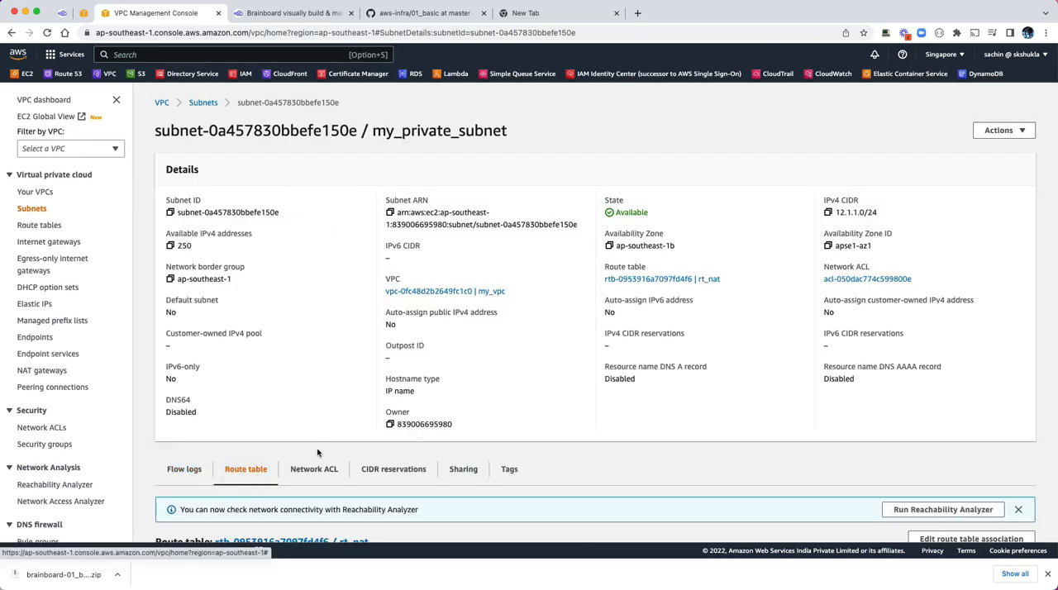
{"action": "scroll", "coordinate": [350, 520], "scroll_direction": "down", "scroll_amount": 3}
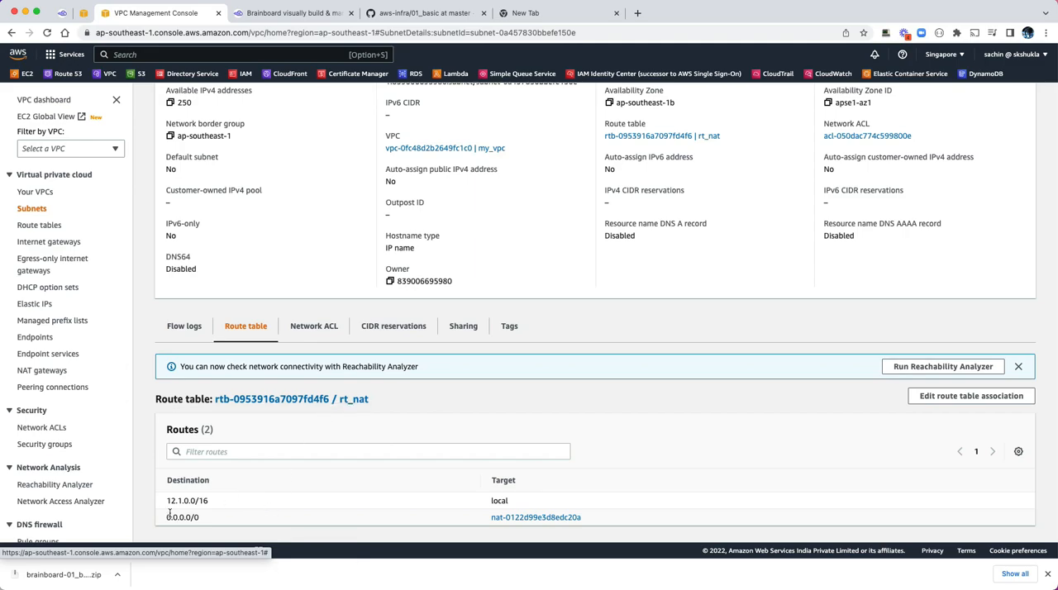
{"action": "left_click_drag", "start_coordinate": [168, 518], "coordinate": [205, 518]}
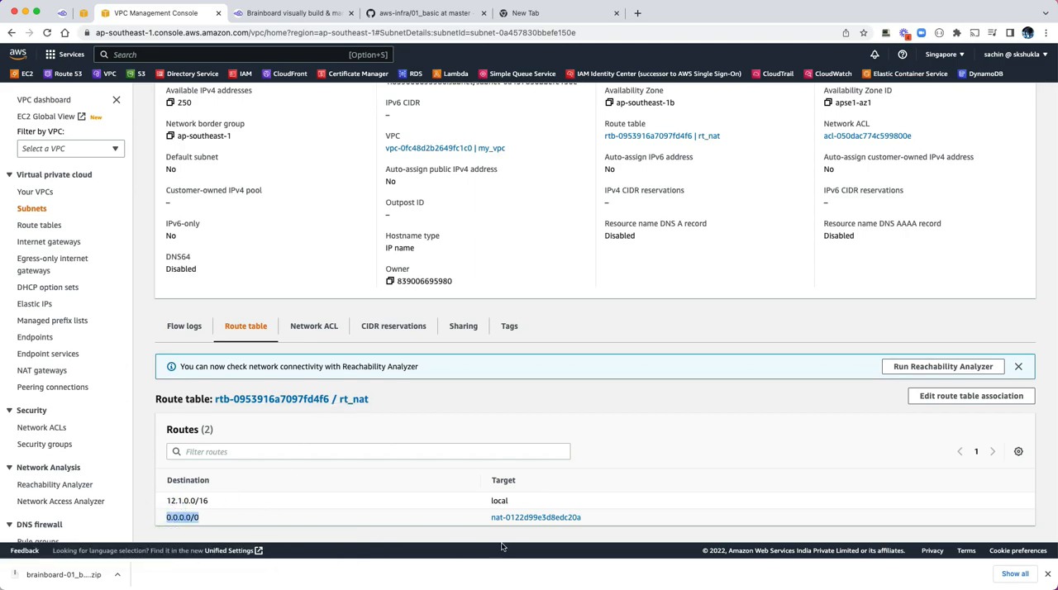
Step: Follow the 0.0.0.0/0 route to its target NAT gateway, return to the running EC2 instances and refresh their list
{"action": "left_click", "coordinate": [515, 518]}
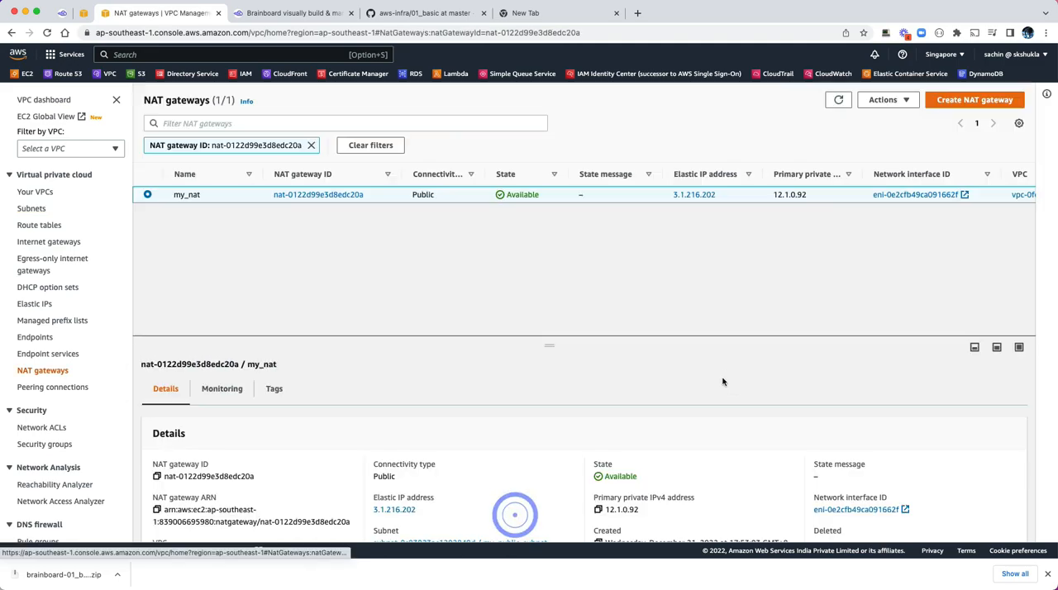
{"action": "left_click", "coordinate": [83, 12]}
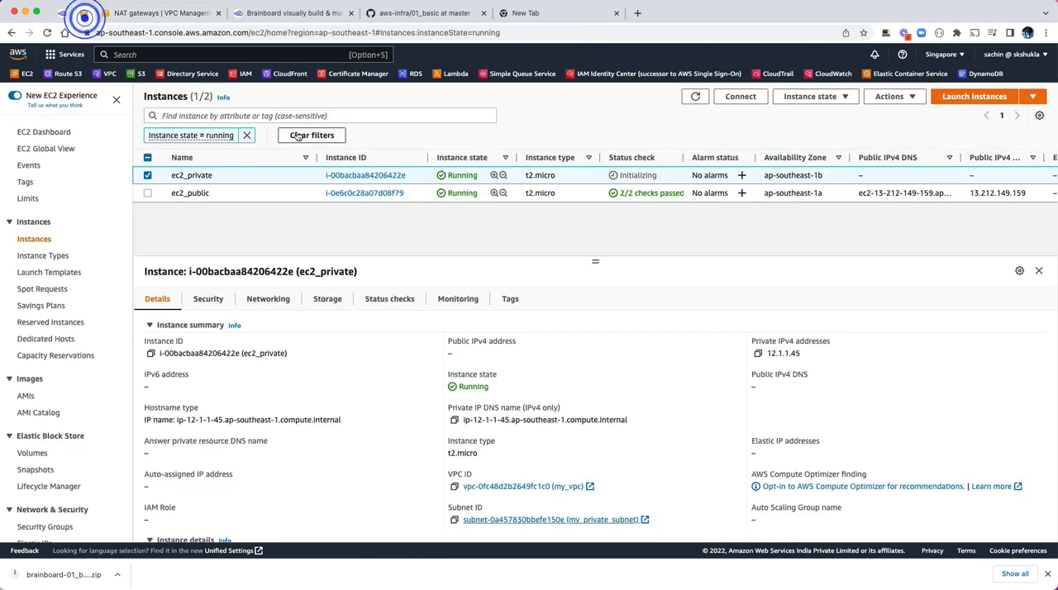
{"action": "left_click", "coordinate": [697, 97]}
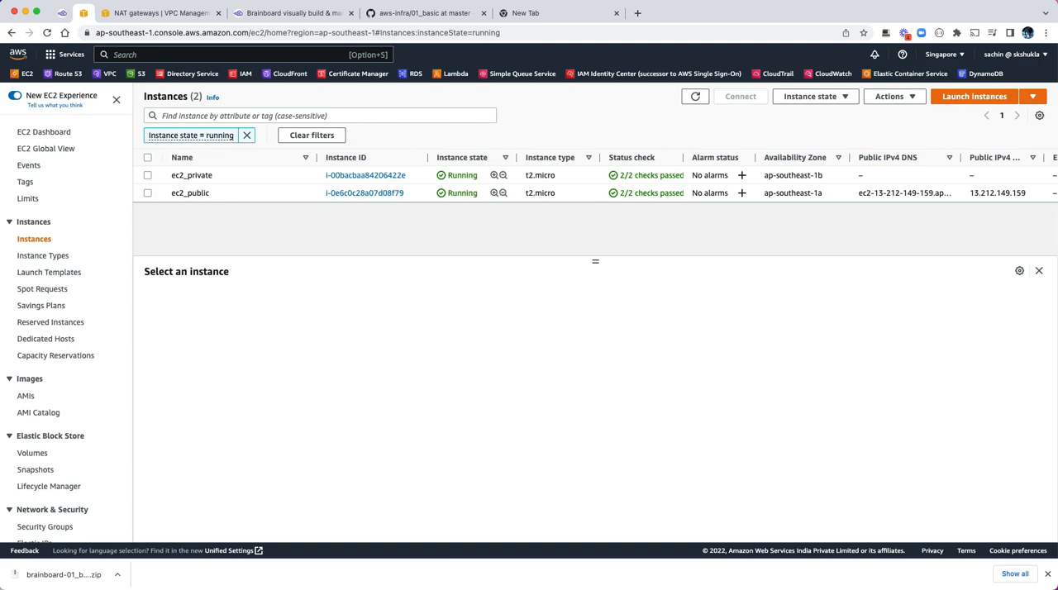
Step: Copy the public IPv4 address of ec2_public and switch to the terminal
{"action": "left_click", "coordinate": [243, 193]}
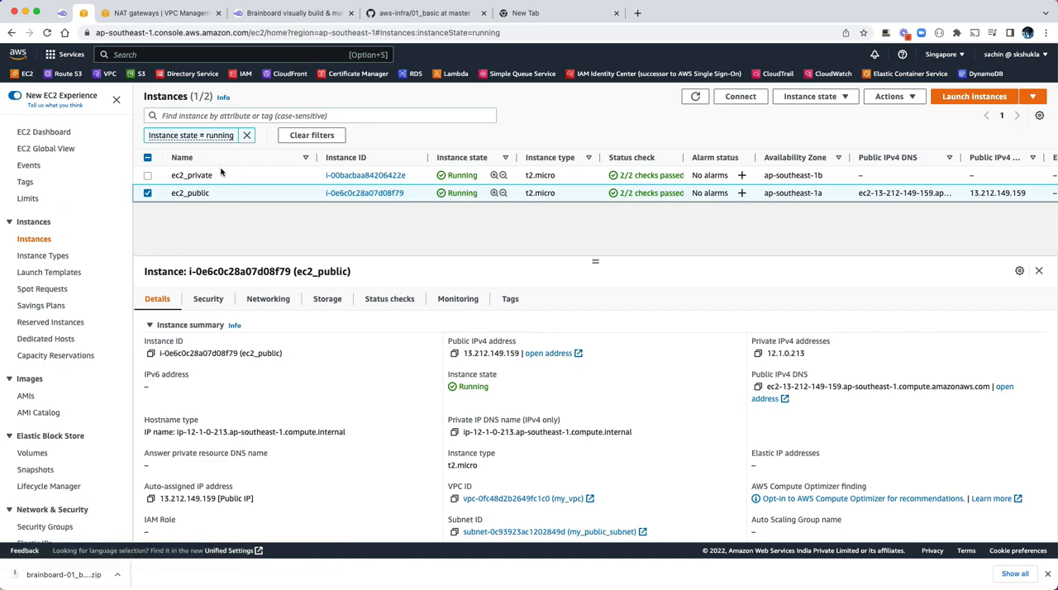
{"action": "left_click", "coordinate": [454, 354]}
{"action": "key", "text": "super+Tab"}
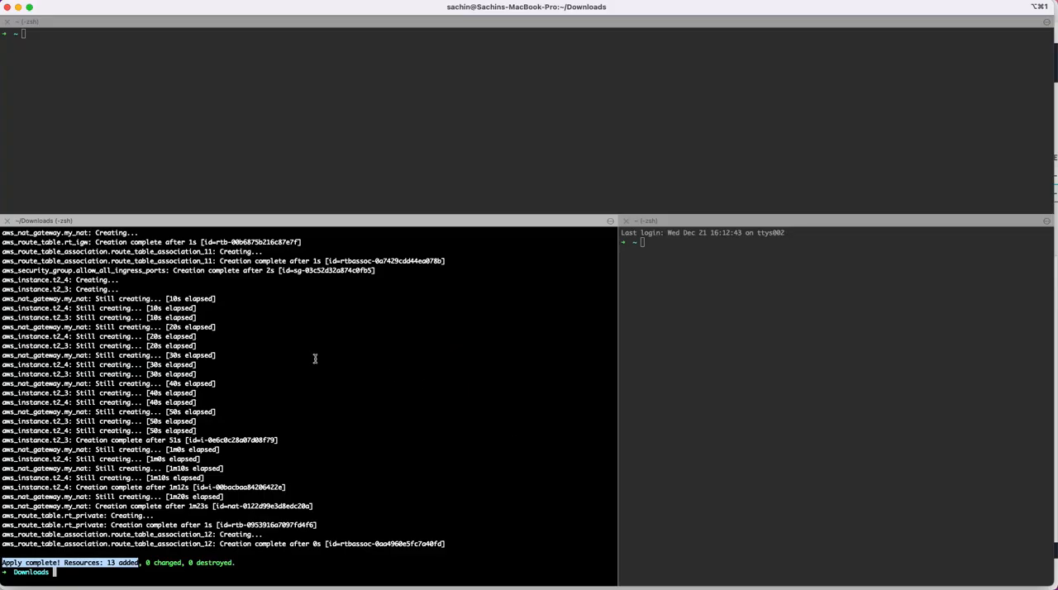
Step: Connect to ec2_public at 13.212.149.159 over SSH and accept its host key with yes
{"action": "left_click", "coordinate": [314, 359]}
{"action": "key", "text": "Return"}
{"action": "key", "text": "Return"}
{"action": "key", "text": "Return"}
{"action": "type", "text": "ssh"}
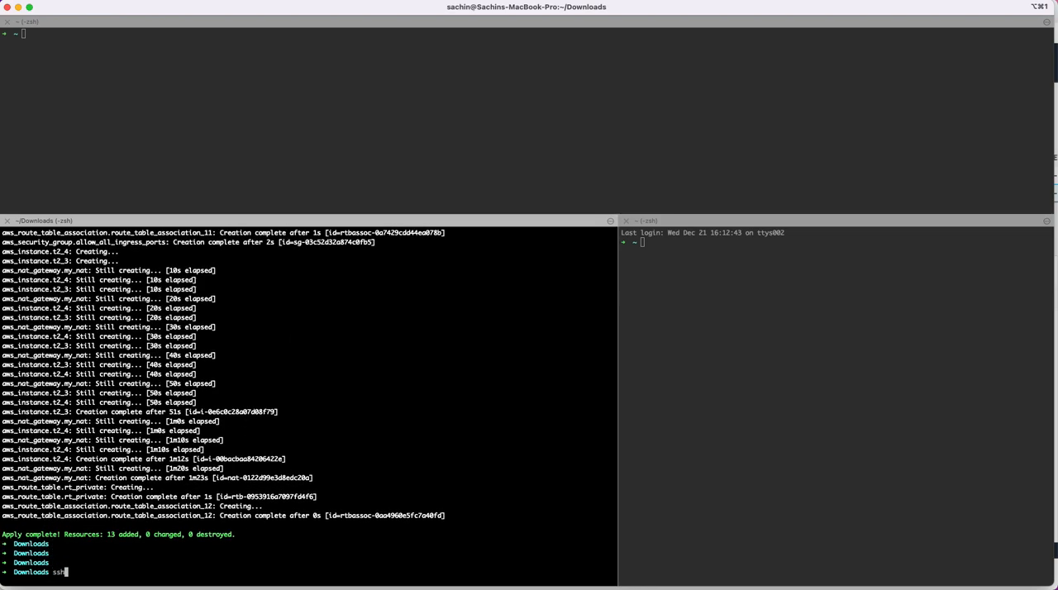
{"action": "key", "text": "super+v"}
{"action": "key", "text": "Return"}
{"action": "type", "text": "yes"}
{"action": "key", "text": "Return"}
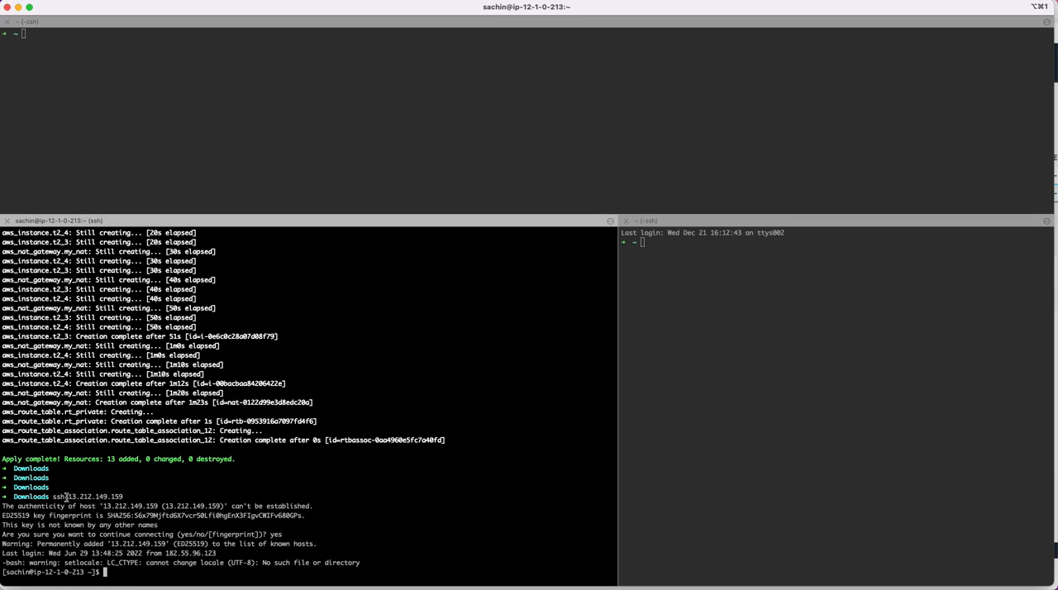
Step: Clear the screen of the SSH session on ec2_public
{"action": "type", "text": "clear"}
{"action": "key", "text": "Return"}
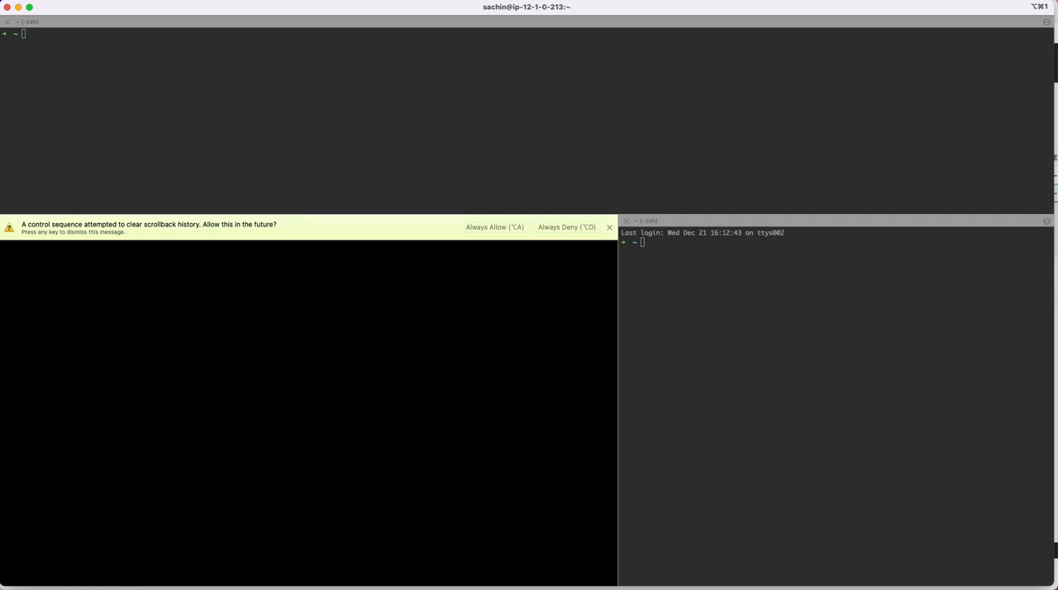
{"action": "left_click", "coordinate": [241, 400]}
{"action": "key", "text": "Return"}
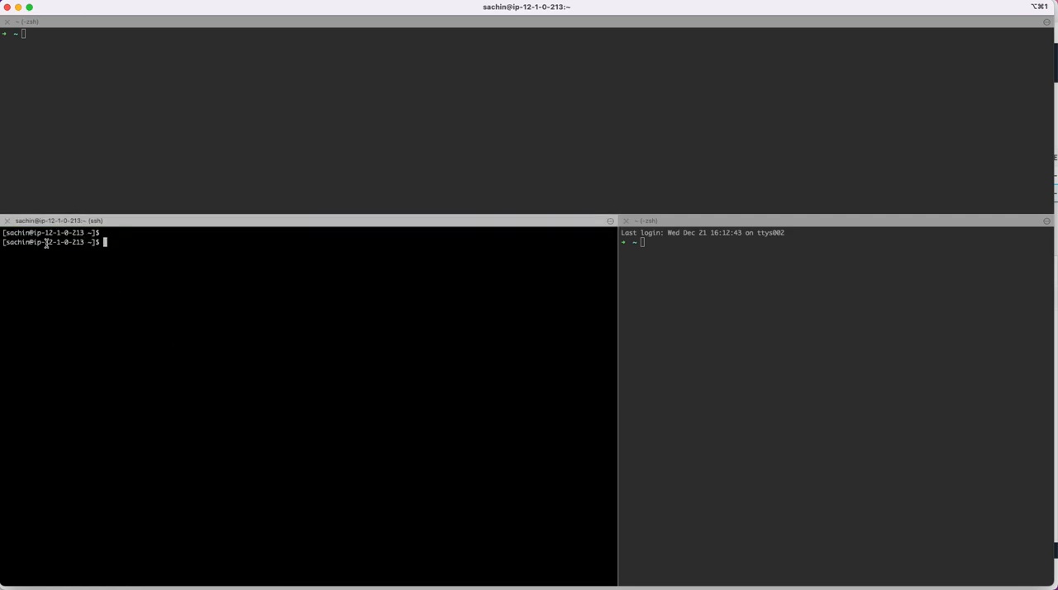
Step: Compare the IP in the shell prompt with the private IPv4 address of ec2_public in the EC2 console
{"action": "left_click_drag", "start_coordinate": [46, 242], "coordinate": [80, 244]}
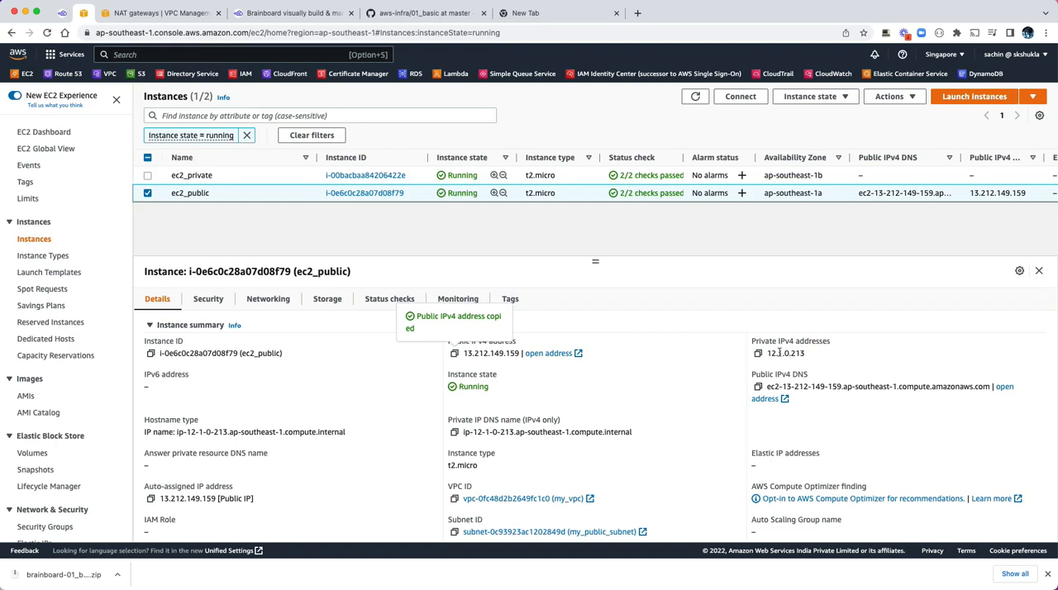
{"action": "left_click_drag", "start_coordinate": [775, 353], "coordinate": [821, 355]}
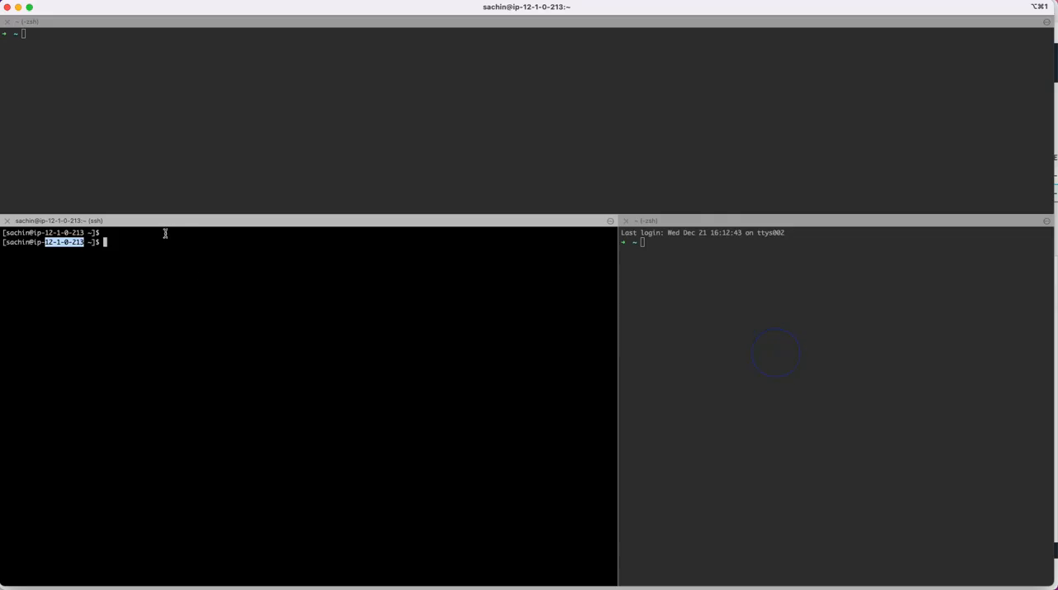
{"action": "left_click", "coordinate": [187, 298]}
Step: Copy the private IPv4 address of ec2_private from its instance details and return to the terminal session
{"action": "type", "text": "ssh"}
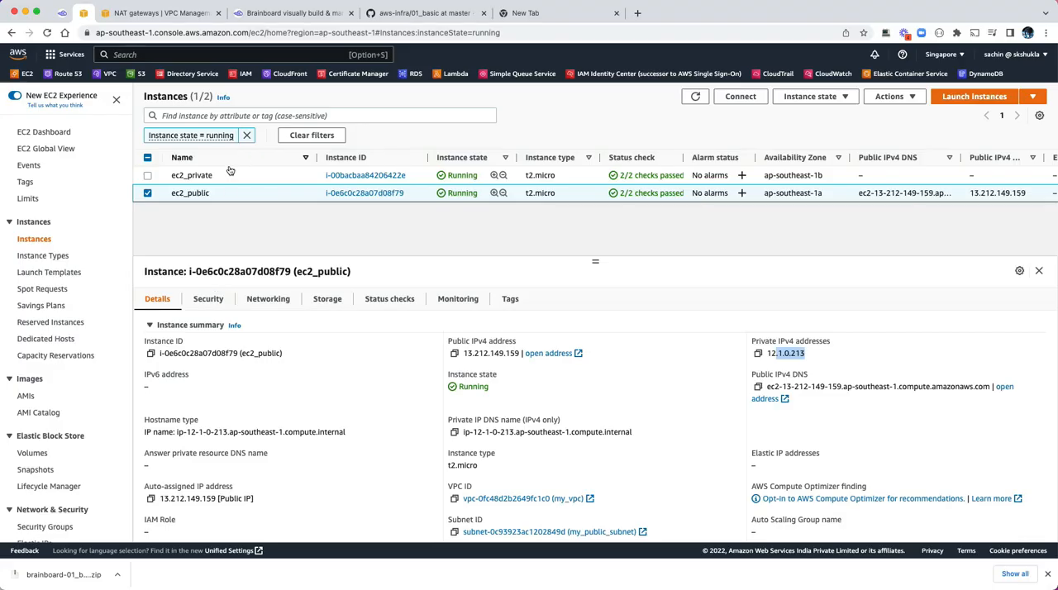
{"action": "left_click", "coordinate": [251, 175]}
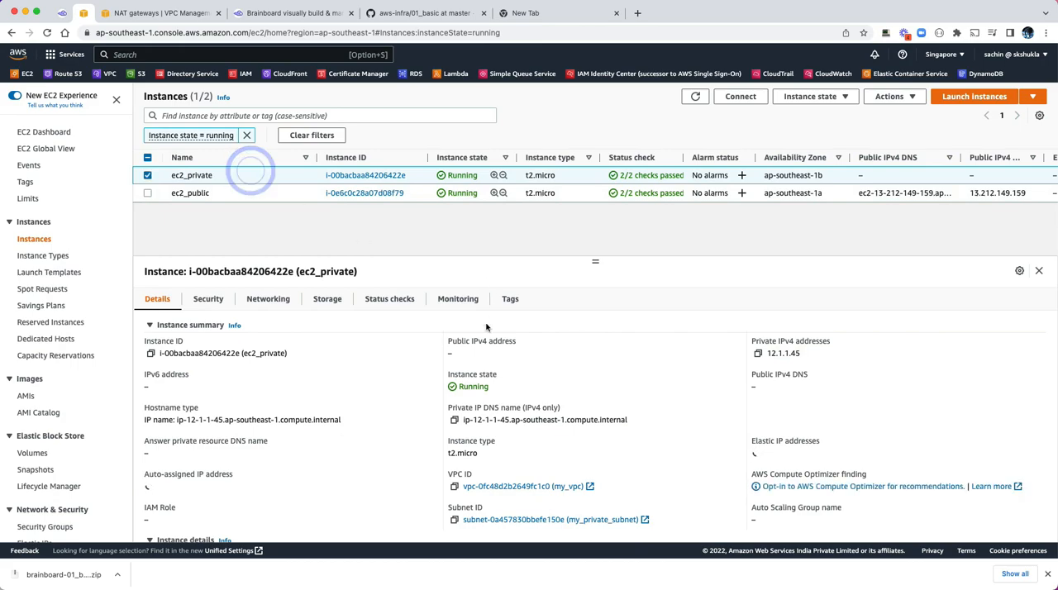
{"action": "left_click", "coordinate": [758, 353]}
{"action": "key", "text": "super+Tab"}
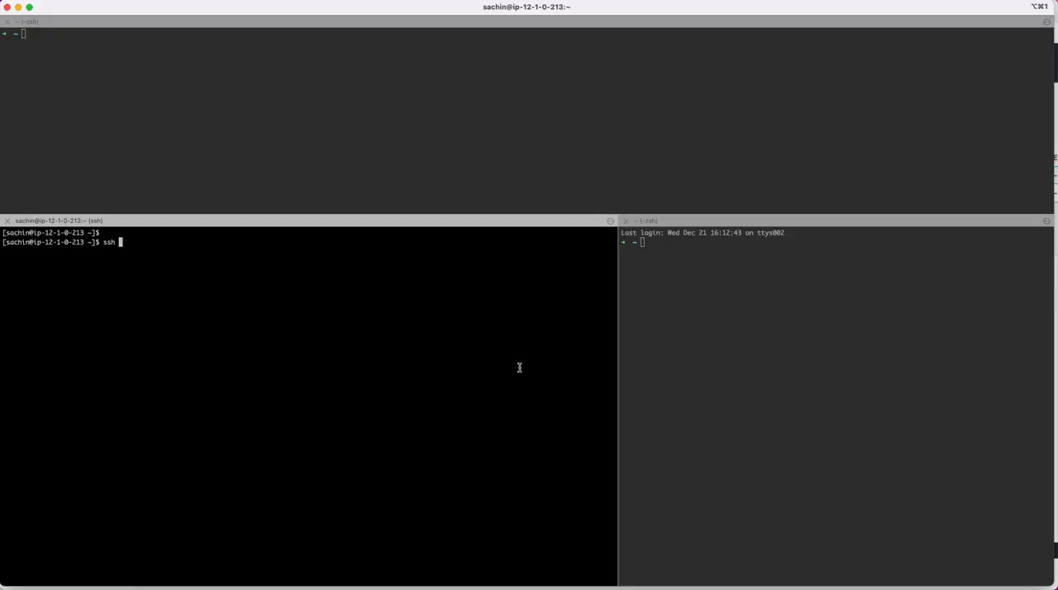
Step: Cancel the unfinished ssh command and set the permissions of .ssh/id_rsa to 400 with chmod
{"action": "key", "text": "ctrl+c"}
{"action": "type", "text": "chmod 400"}
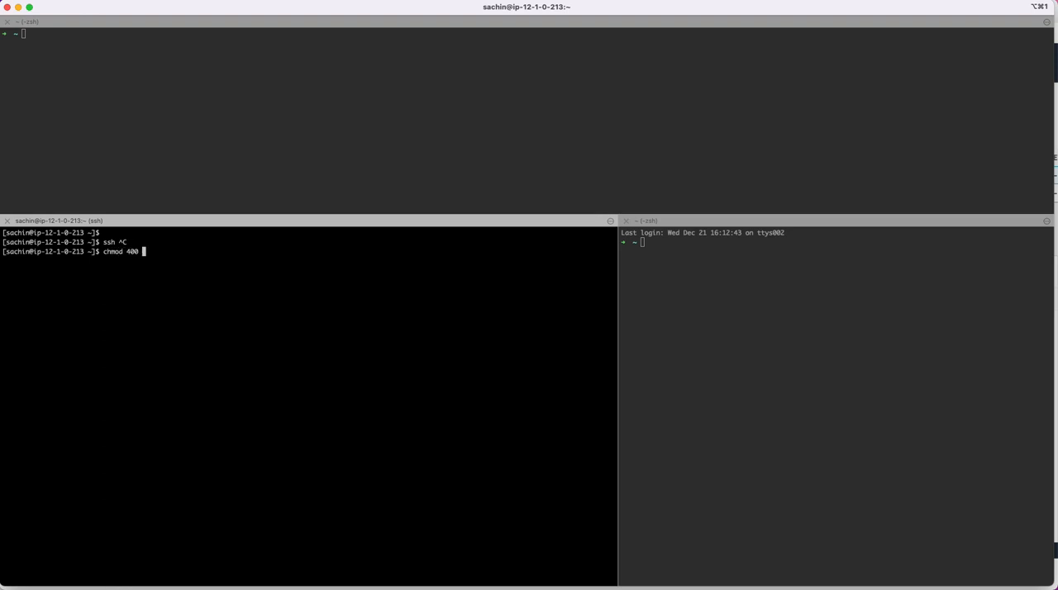
{"action": "type", "text": " .ssh/id"}
{"action": "key", "text": "Tab"}
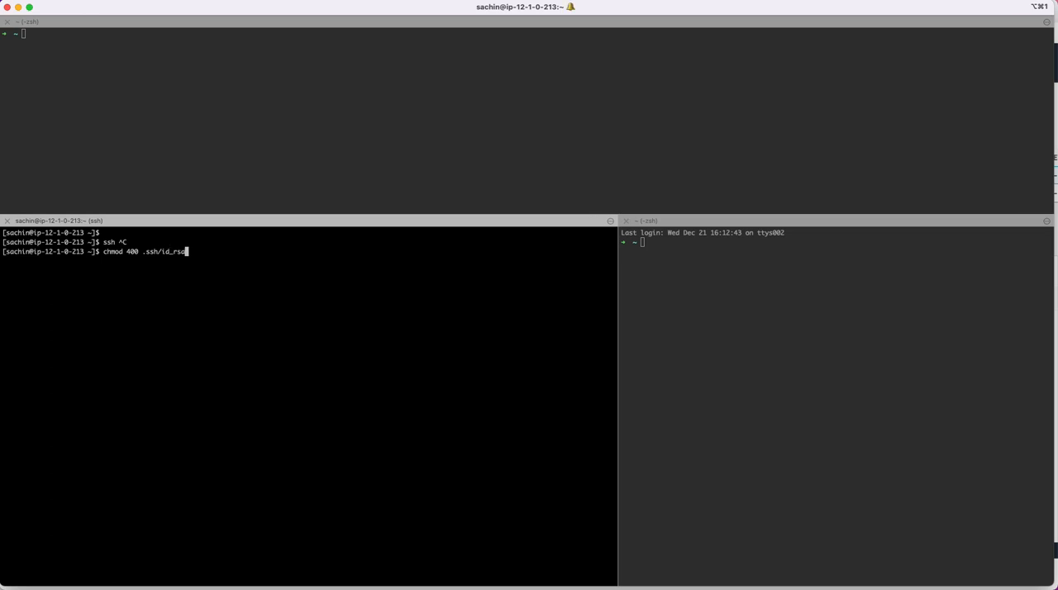
{"action": "key", "text": "Return"}
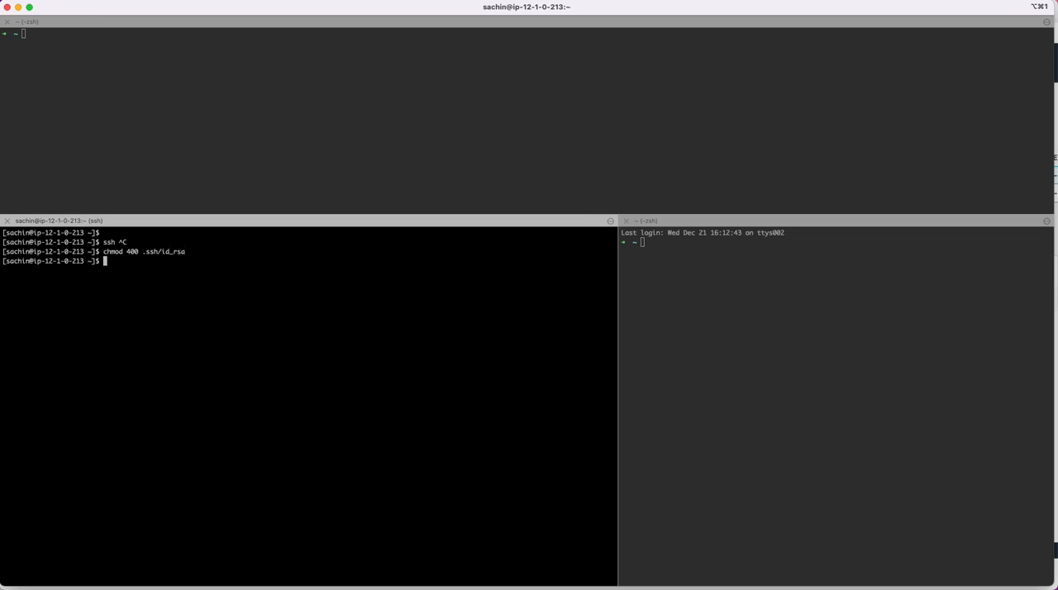
{"action": "key", "text": "Return"}
{"action": "key", "text": "Return"}
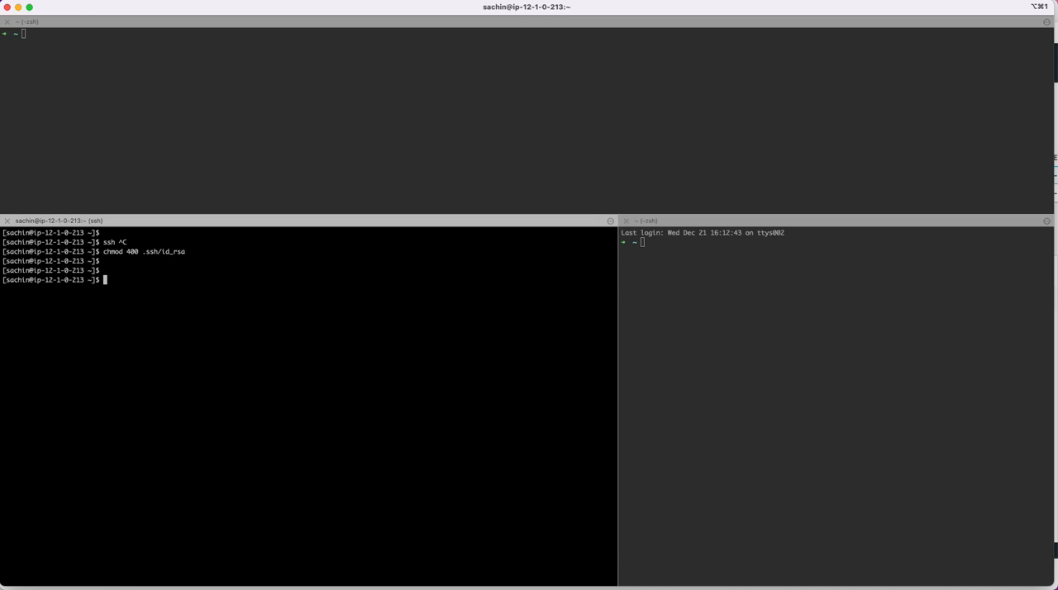
Step: Connect from ec2_public to ec2_private at 12.1.1.45 over SSH and accept its host key with yes
{"action": "type", "text": "ssh 12.1.1.45"}
{"action": "key", "text": "Return"}
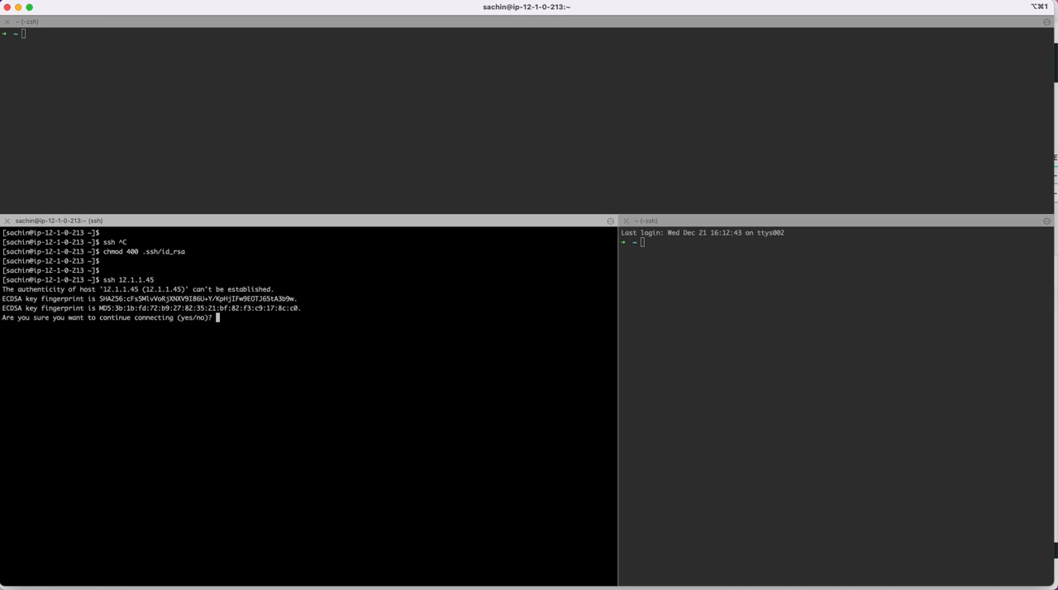
{"action": "type", "text": "yes"}
{"action": "key", "text": "Return"}
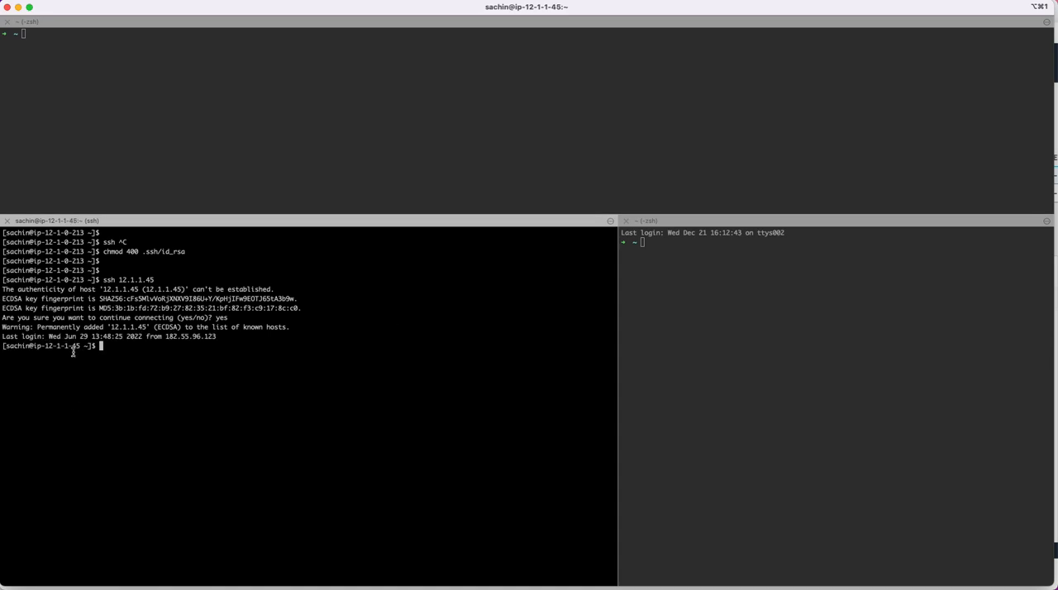
Step: Compare the prompt's IP with the private IPv4 address of ec2_private and examine ec2-private in the Brainboard diagram
{"action": "double_click", "coordinate": [45, 345]}
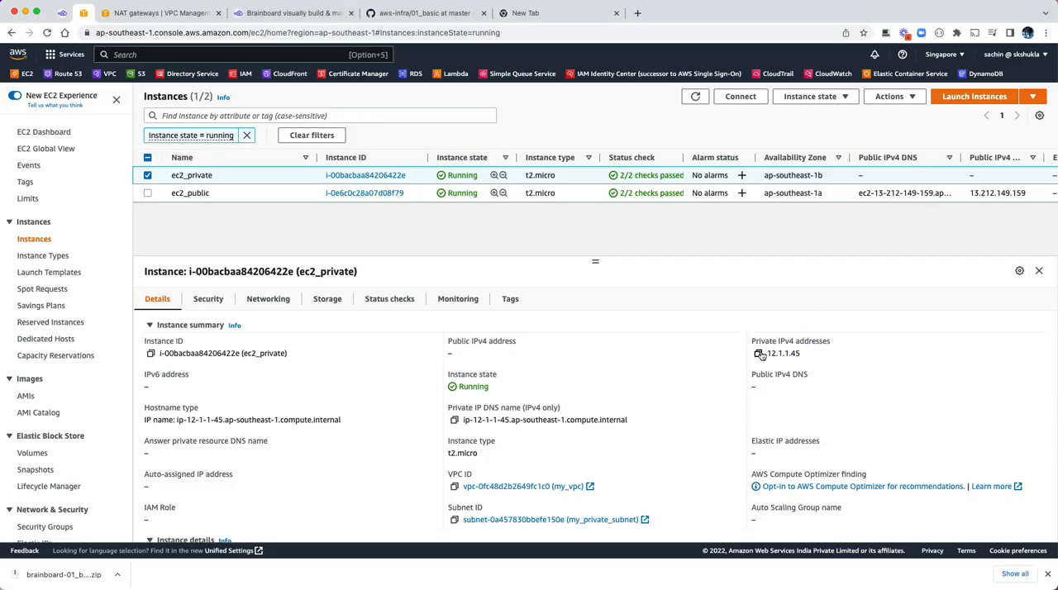
{"action": "left_click", "coordinate": [758, 353]}
{"action": "left_click", "coordinate": [62, 13]}
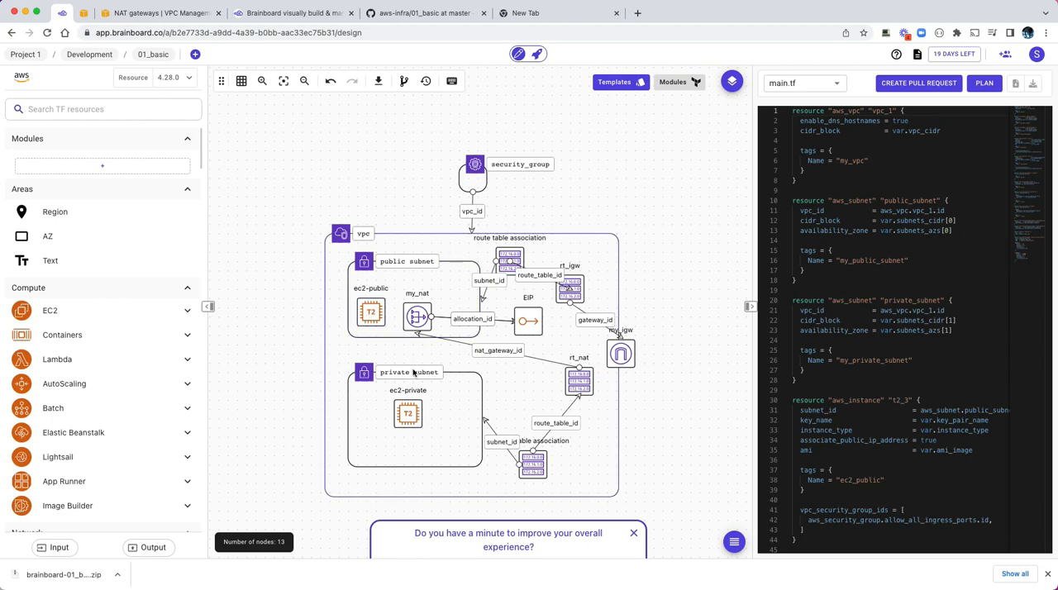
{"action": "key", "text": "super+Tab"}
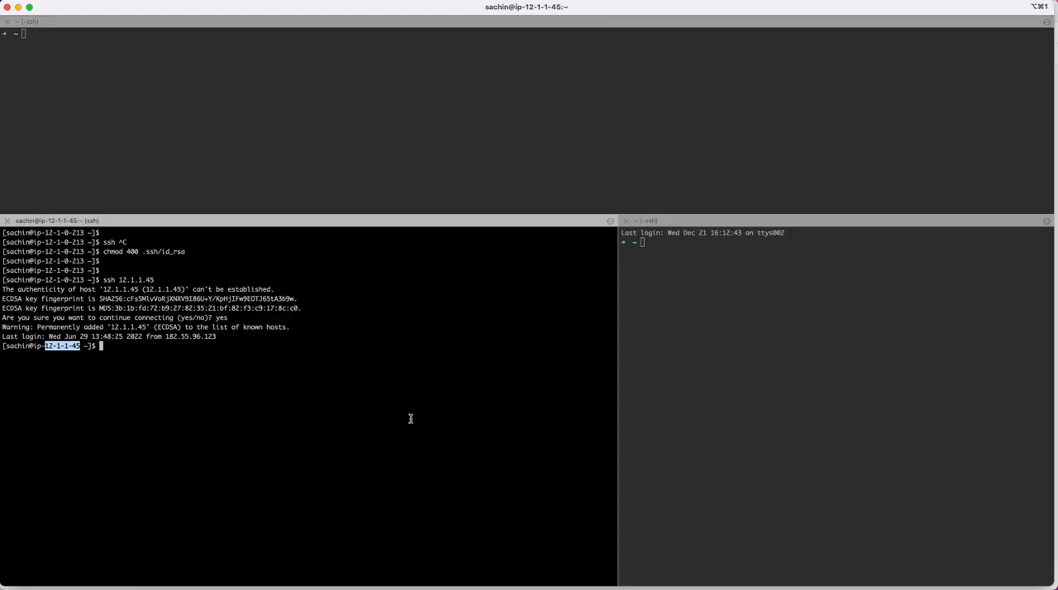
{"action": "left_click", "coordinate": [267, 413]}
{"action": "key", "text": "super+Tab"}
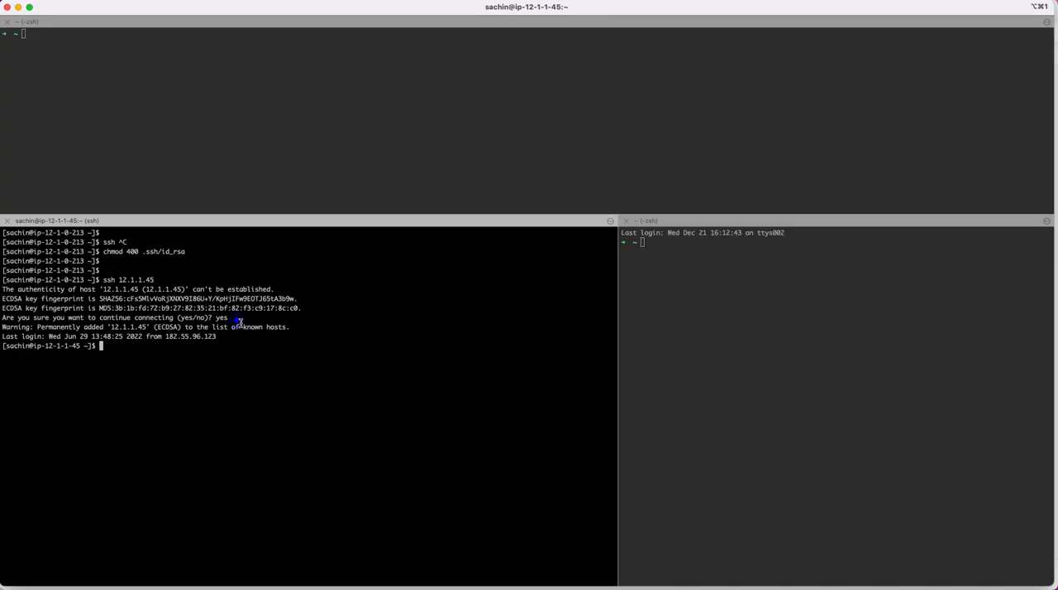
Step: Test the internet access of ec2_private from the terminal by pinging google.com
{"action": "left_click", "coordinate": [239, 322]}
{"action": "key", "text": "Return"}
{"action": "key", "text": "Return"}
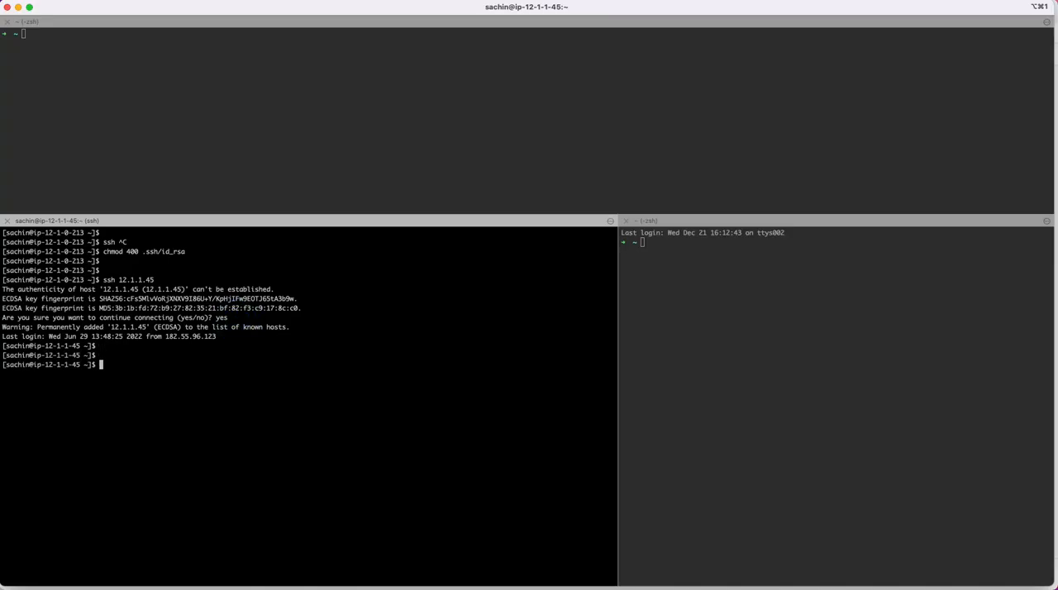
{"action": "type", "text": "ping google.com"}
{"action": "key", "text": "Return"}
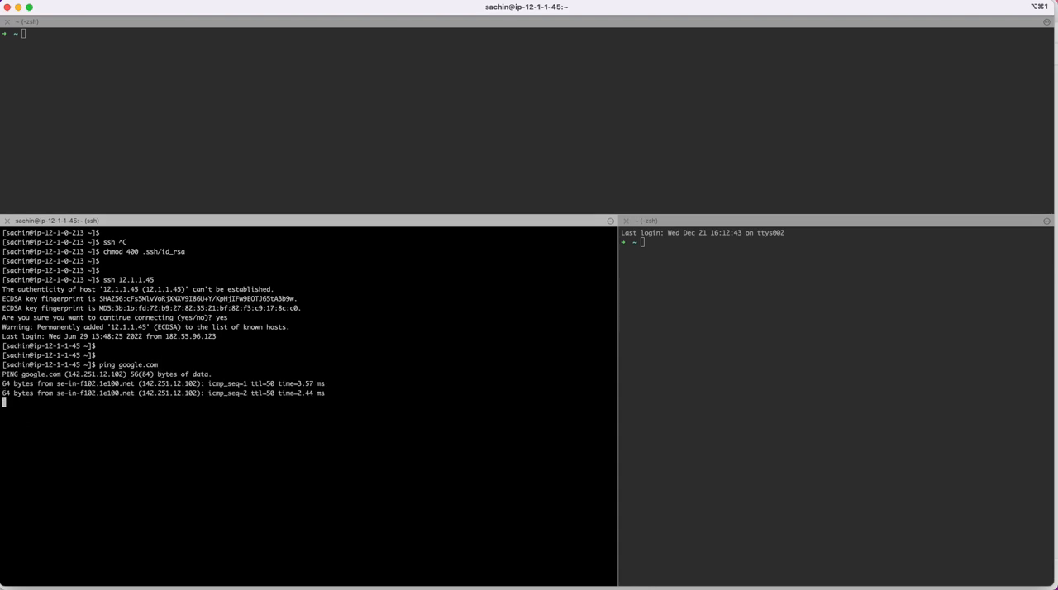